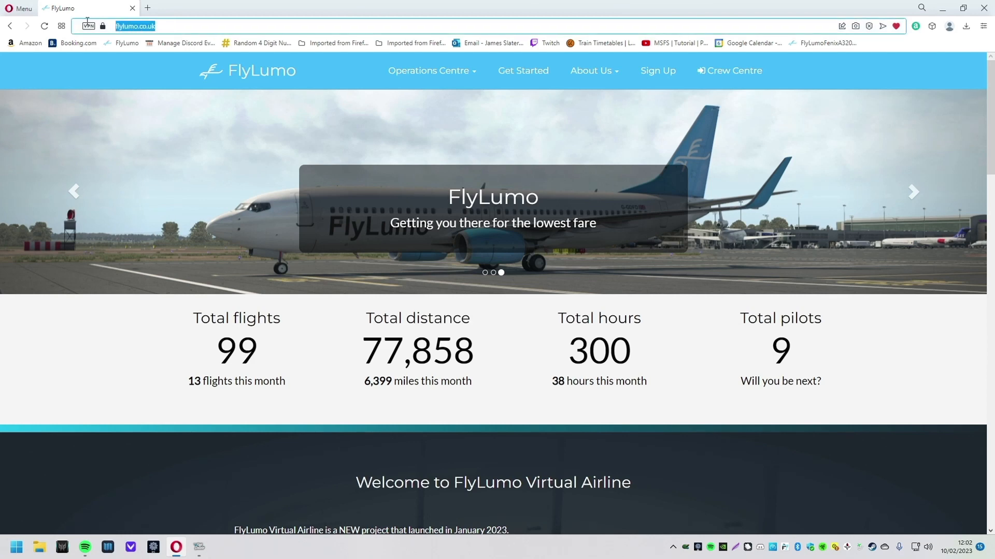
Step: Look over the site totals on the FlyLumo home page
click(167, 26)
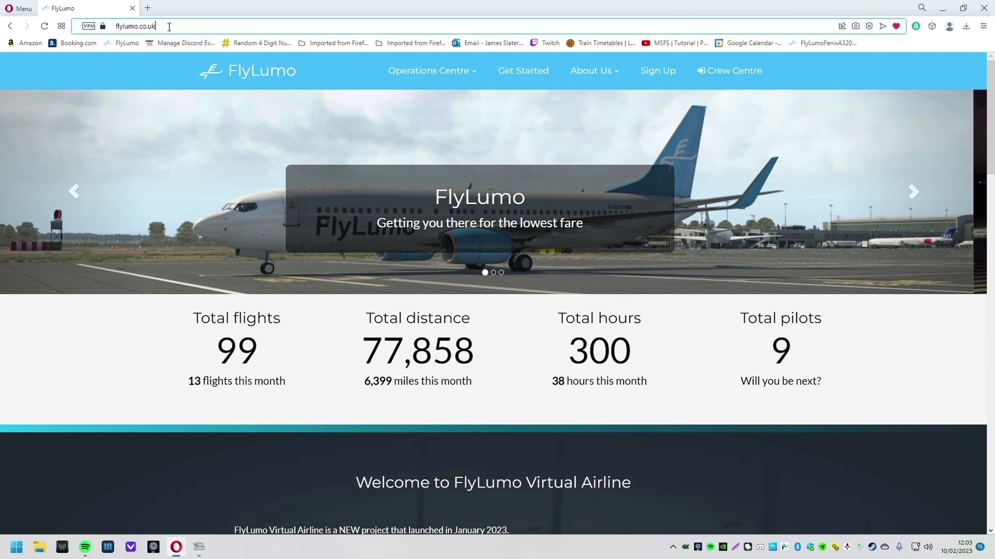
click(508, 412)
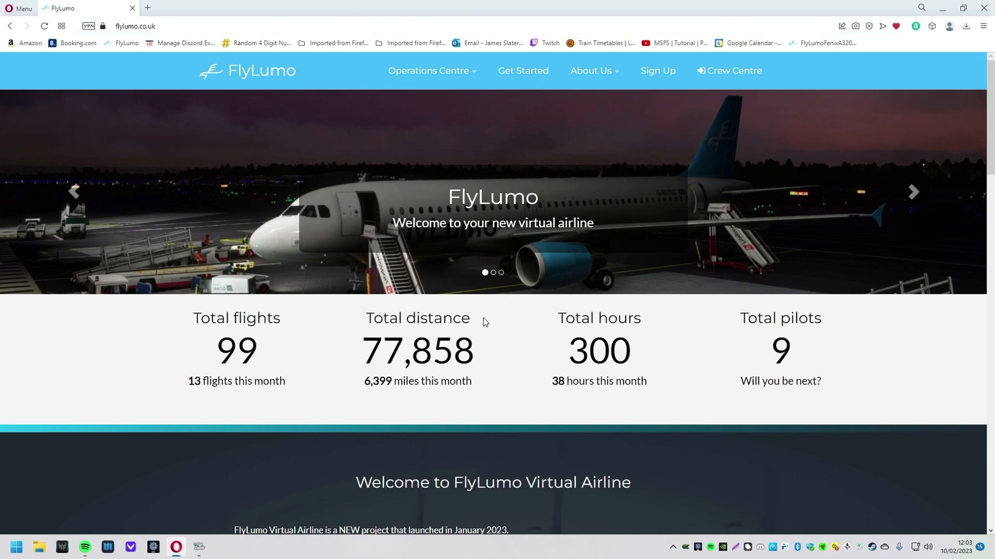
scroll(486, 318, down, 3)
scroll(492, 362, down, 5)
scroll(555, 210, up, 8)
drag(201, 318, 903, 394)
click(901, 391)
drag(823, 344, 266, 344)
click(187, 399)
Step: On the live map, show flight LMJ32C and follow its EGKK–OKBK route
scroll(596, 362, down, 10)
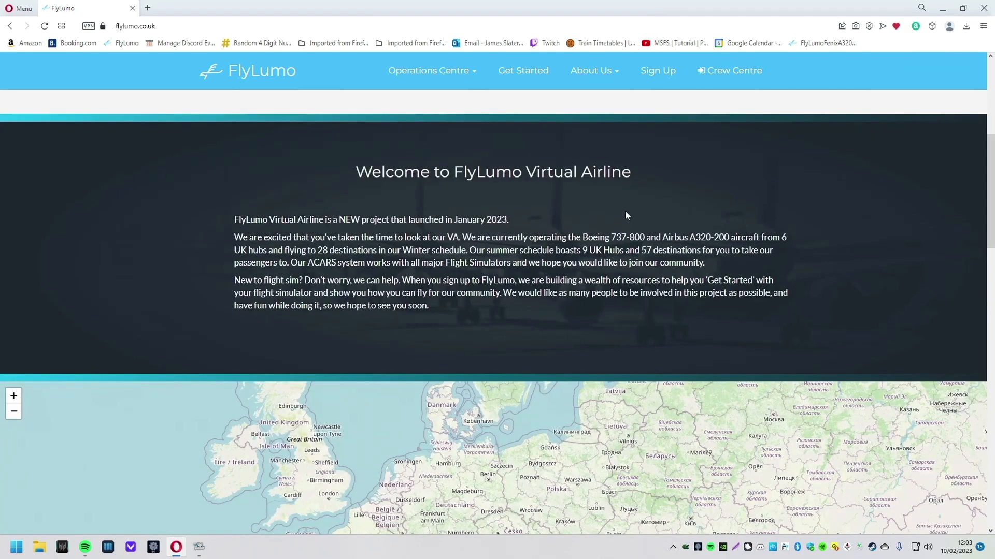
scroll(532, 487, down, 1)
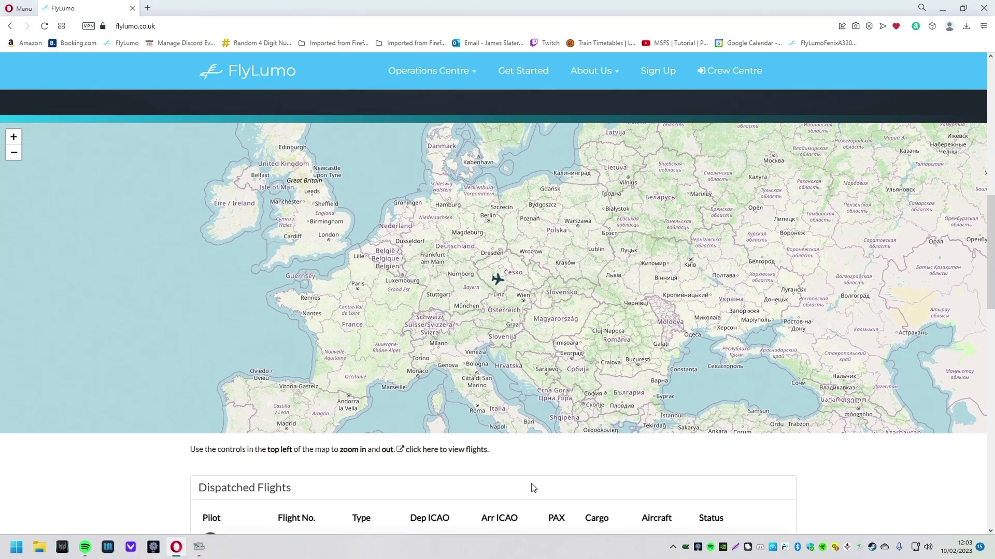
scroll(531, 480, down, 1)
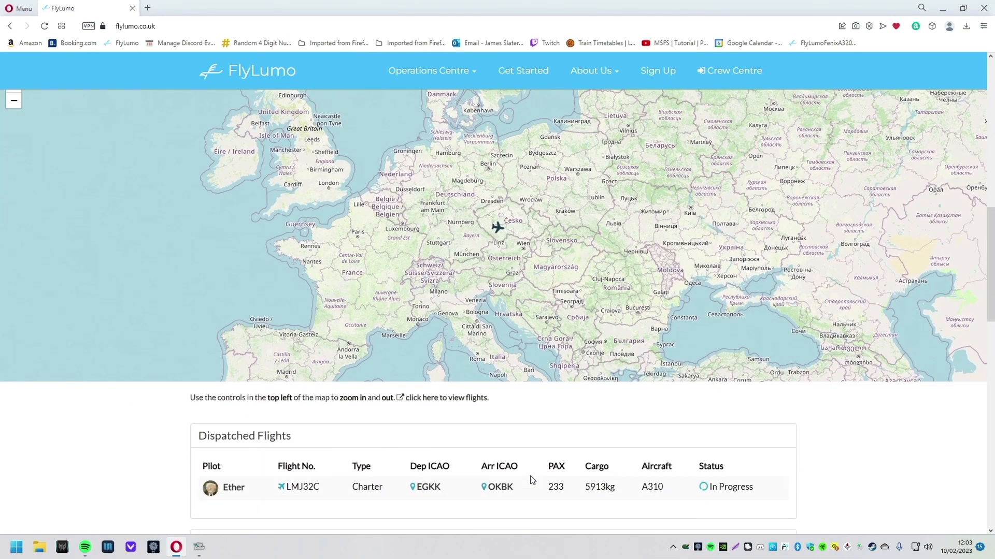
click(497, 227)
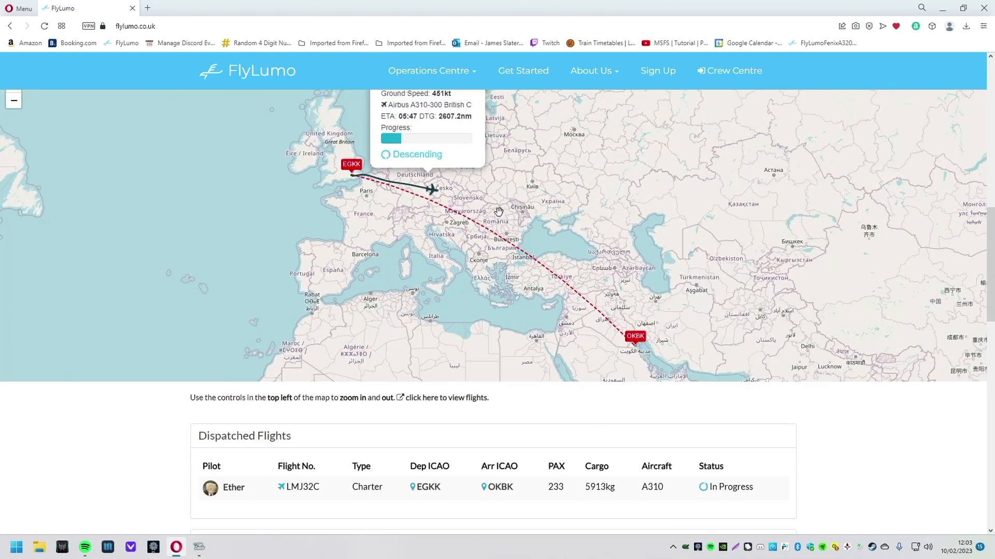
drag(494, 197, 540, 286)
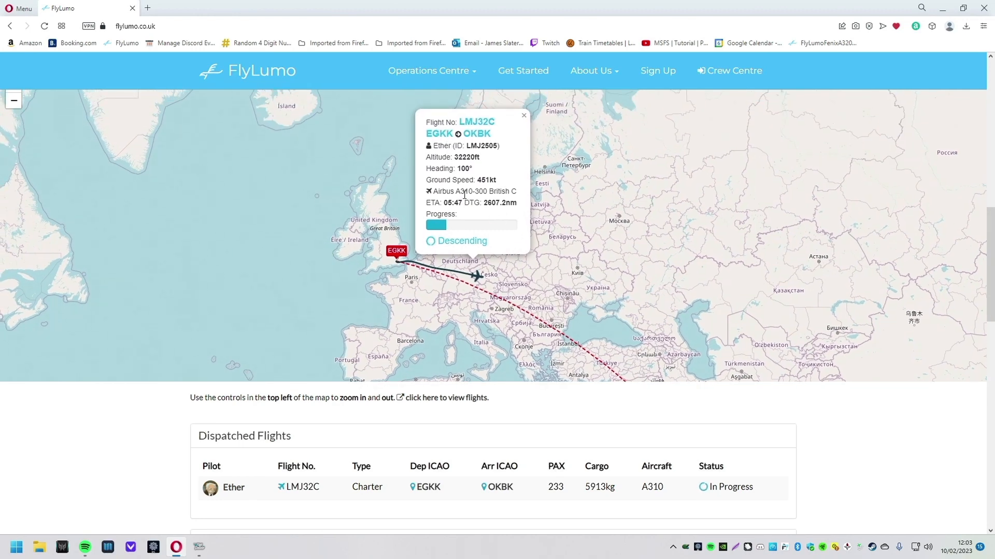
drag(579, 317, 557, 245)
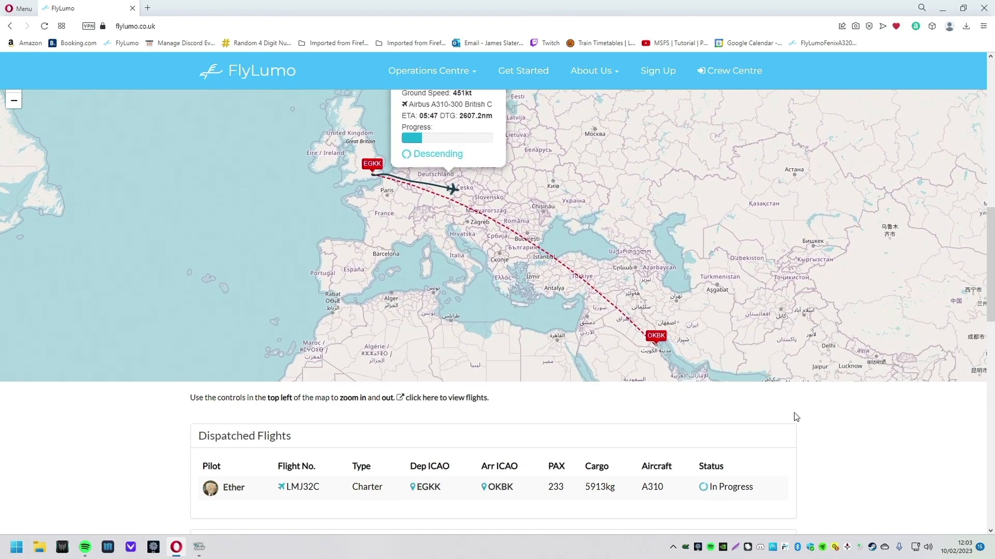
Step: Look over the recent flights, then go to the pilot Sign Up page
scroll(792, 415, down, 7)
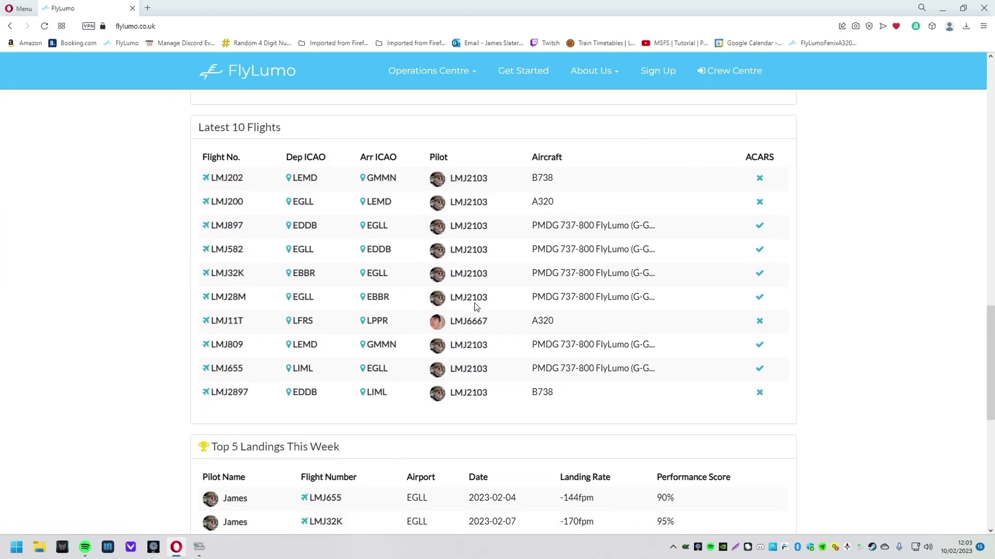
scroll(492, 275, down, 9)
scroll(560, 414, up, 20)
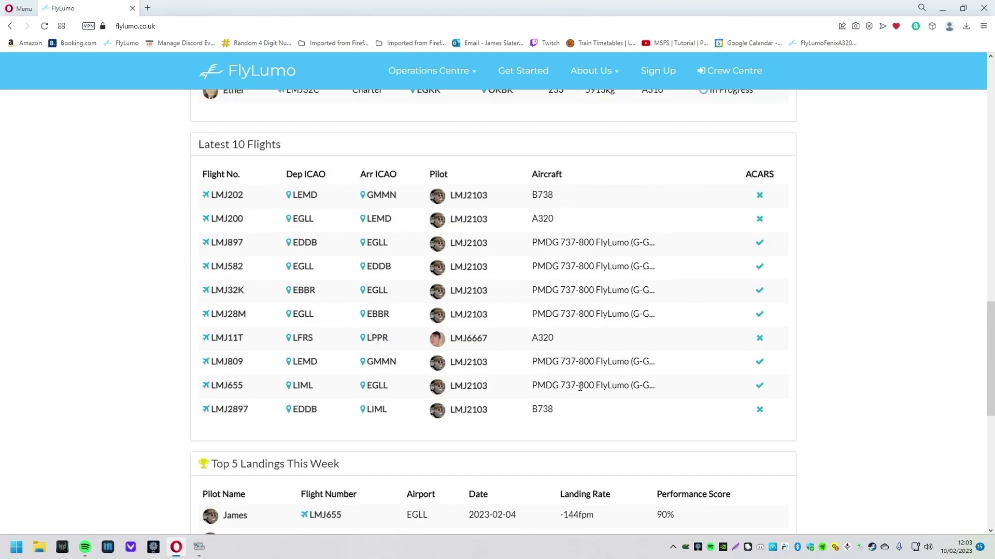
scroll(553, 412, up, 1)
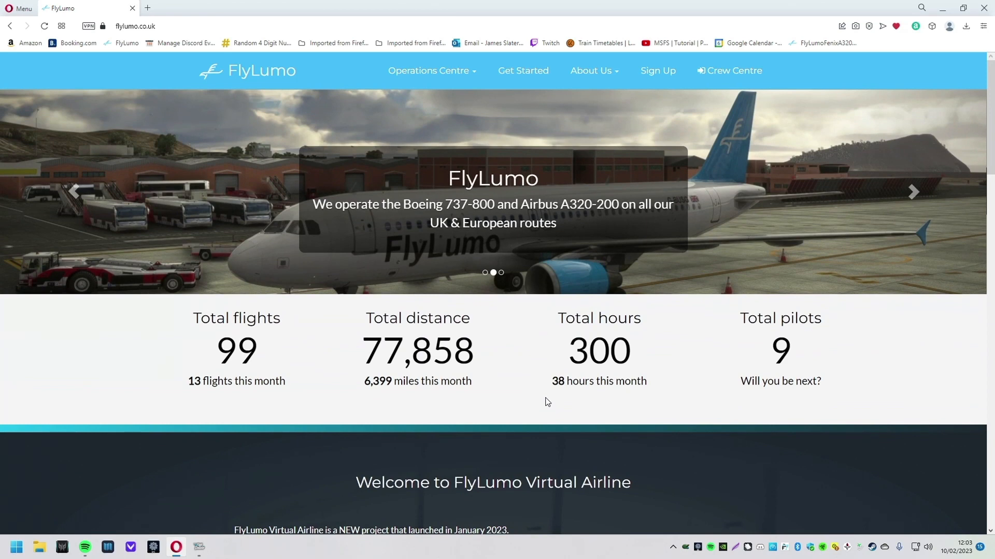
click(661, 72)
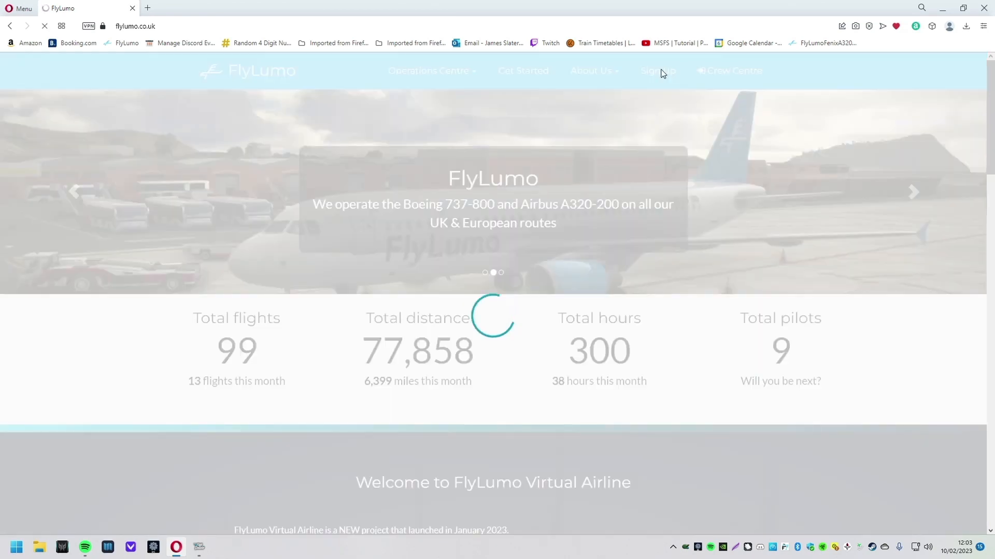
Step: Enter the applicant's first name, last name and e-mail address in the form
click(328, 159)
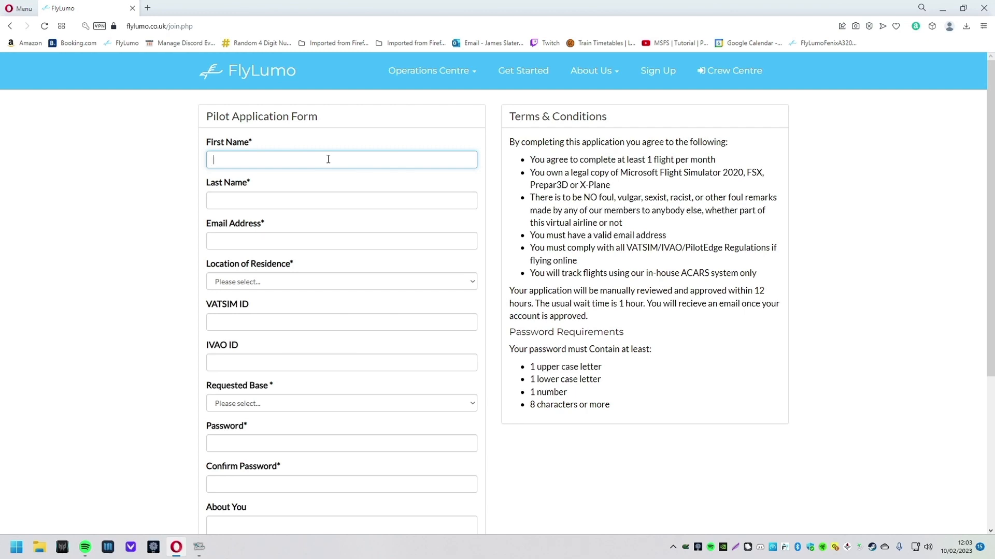
text(Lumo)
click(317, 197)
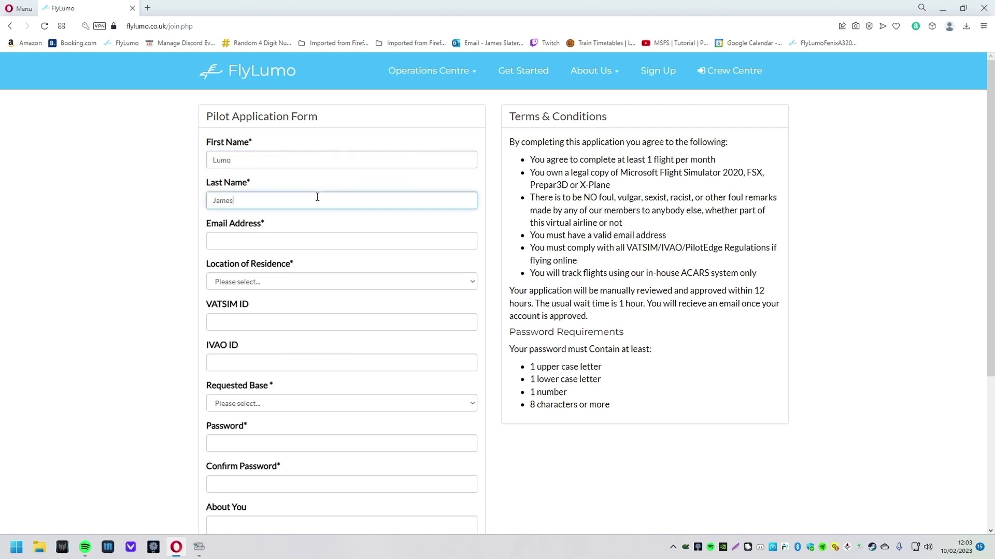
key(Tab)
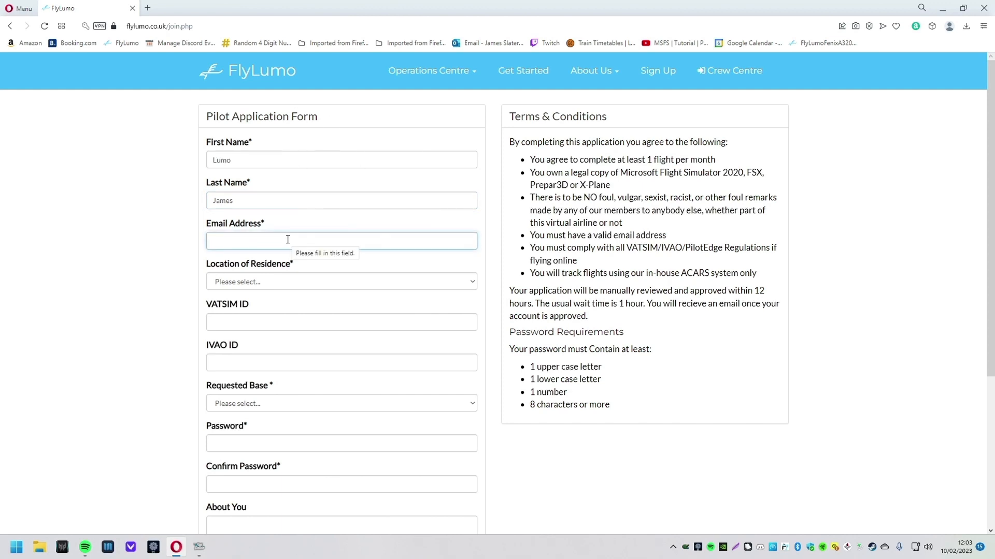
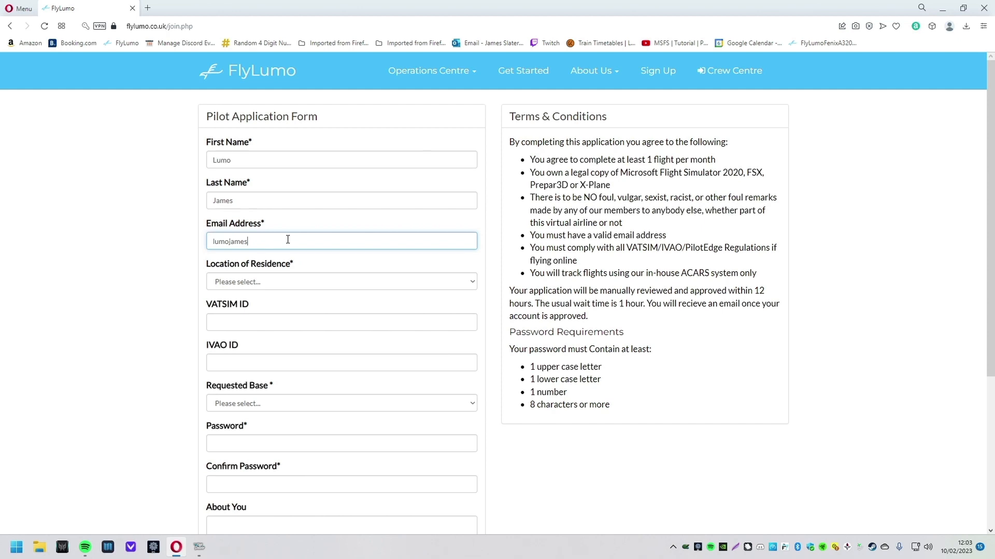
Step: Set Location of Residence to United Kingdom
click(338, 282)
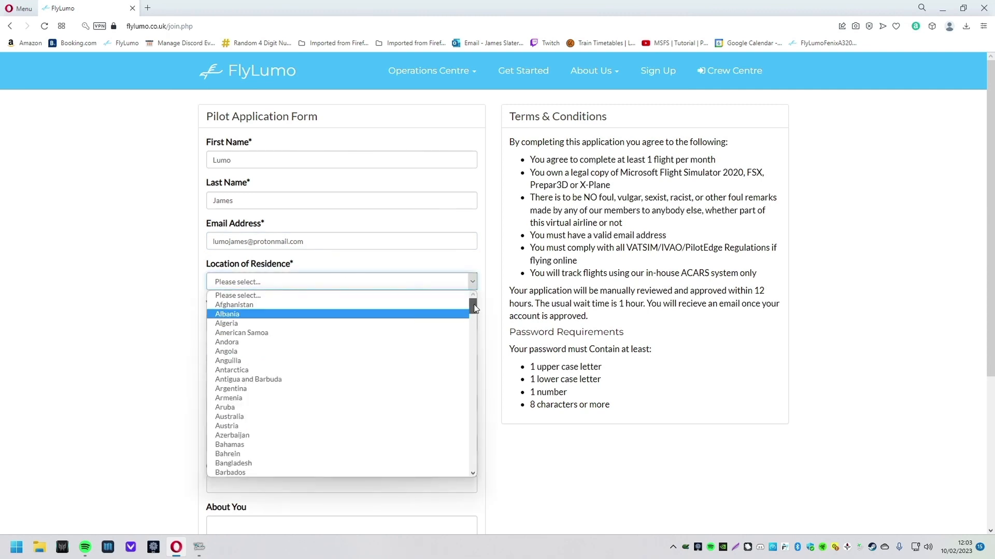
drag(473, 306, 484, 474)
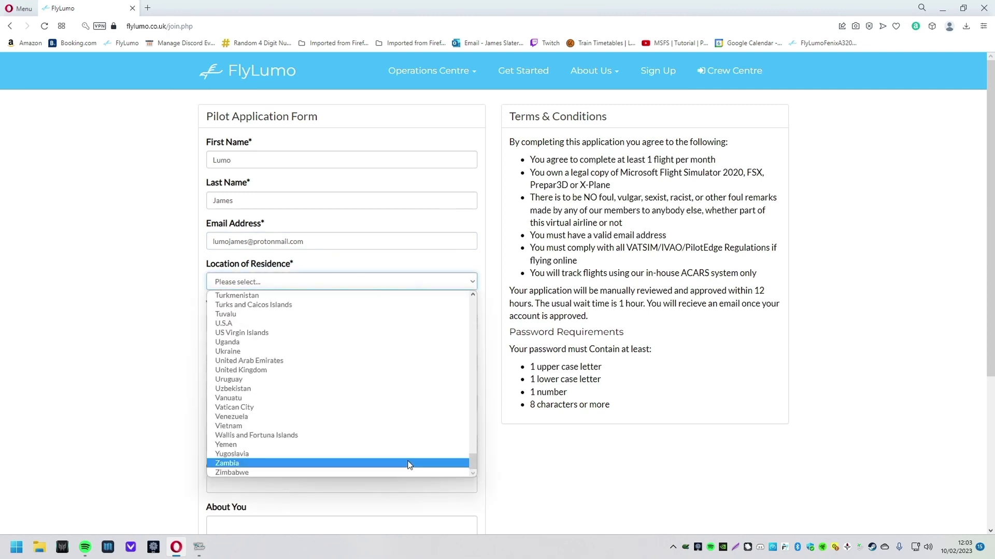
click(283, 372)
click(303, 322)
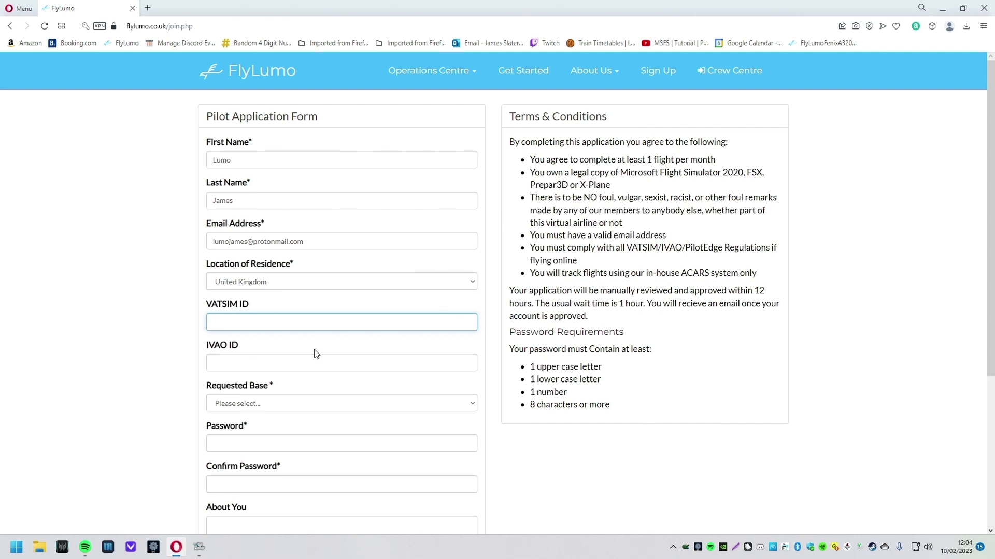
drag(299, 372, 189, 351)
Step: Show the Requested Base airport list, Newcastle (EGNT) through San Francisco (KSFO)
click(290, 346)
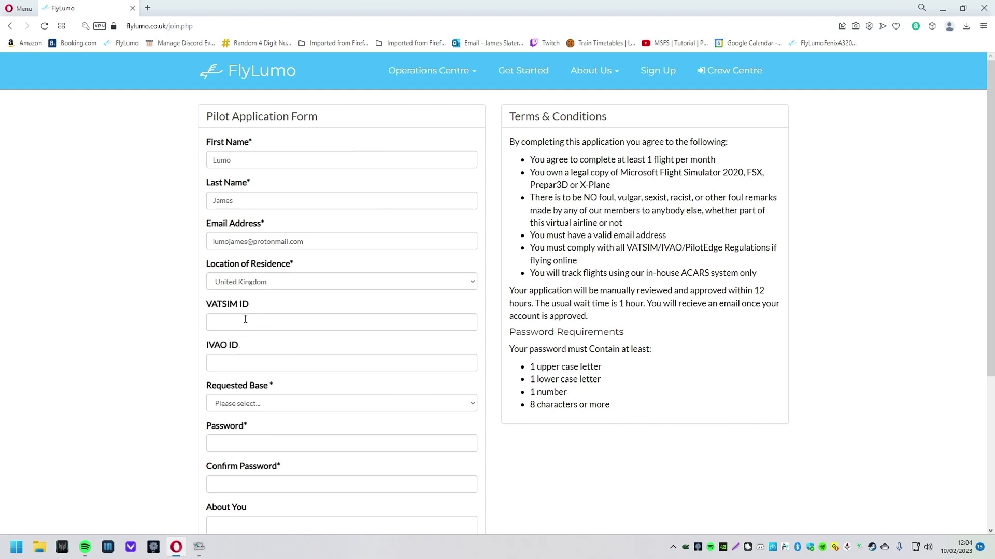
drag(209, 305, 270, 313)
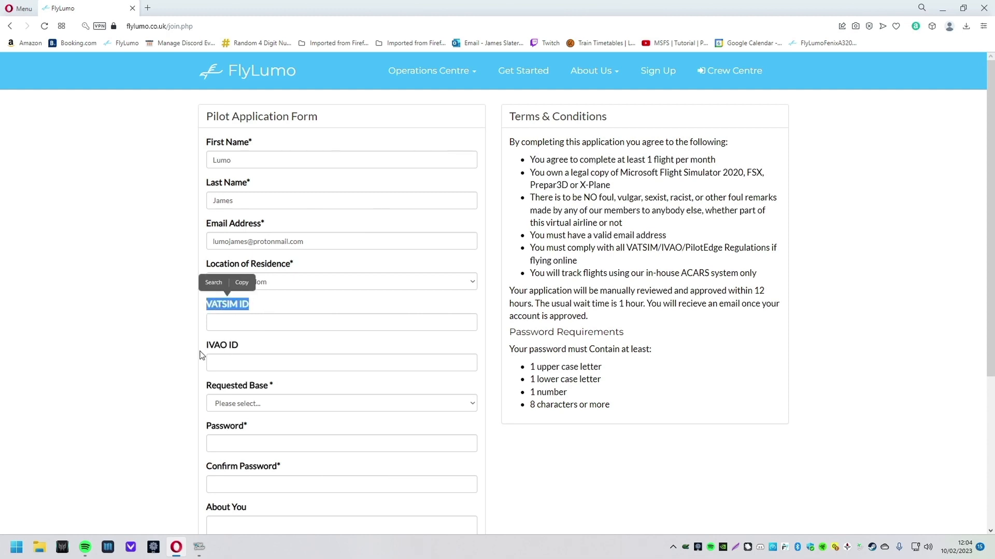
drag(202, 350, 270, 353)
click(272, 350)
scroll(325, 321, down, 1)
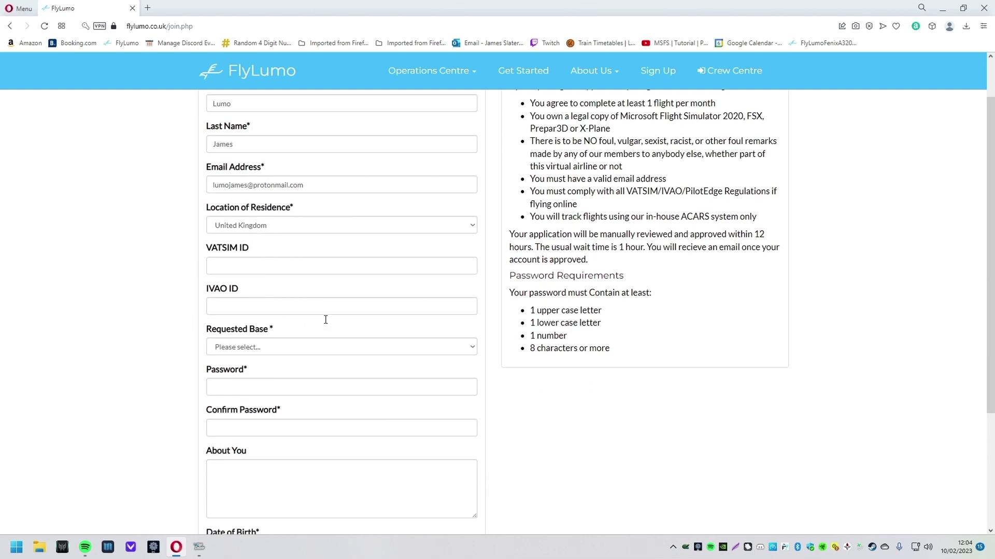
scroll(325, 320, down, 2)
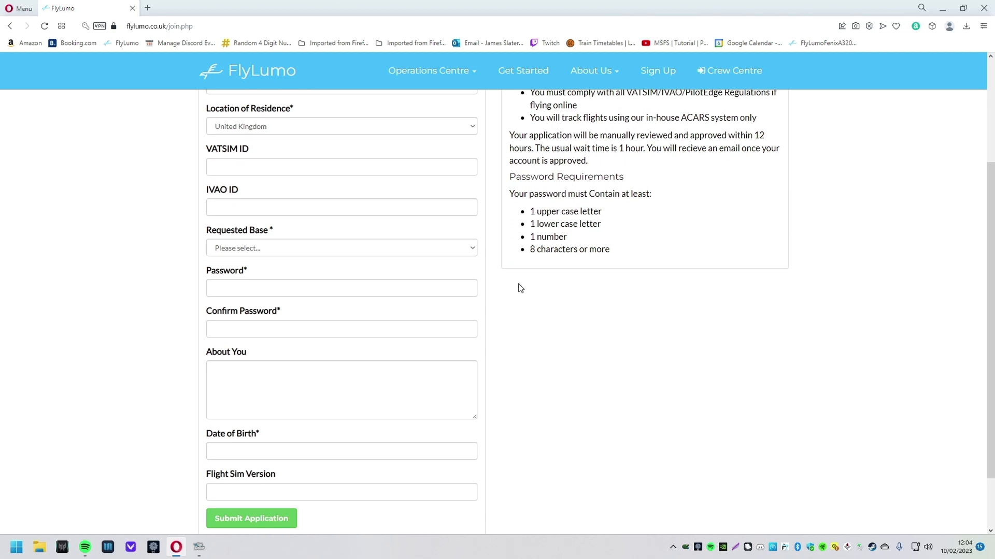
scroll(521, 288, up, 1)
click(473, 300)
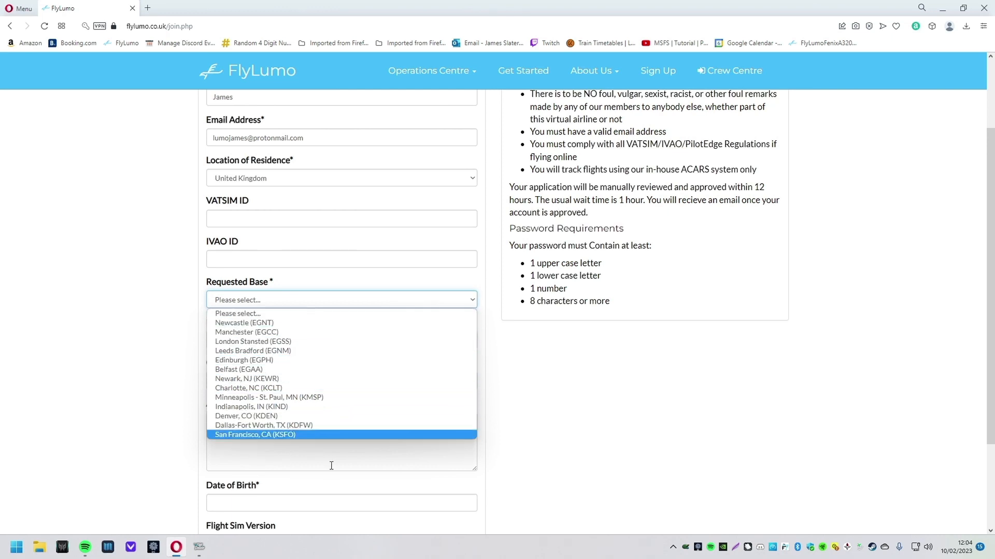
Step: Choose Newcastle (EGNT) as the requested base and check the password requirements
click(312, 323)
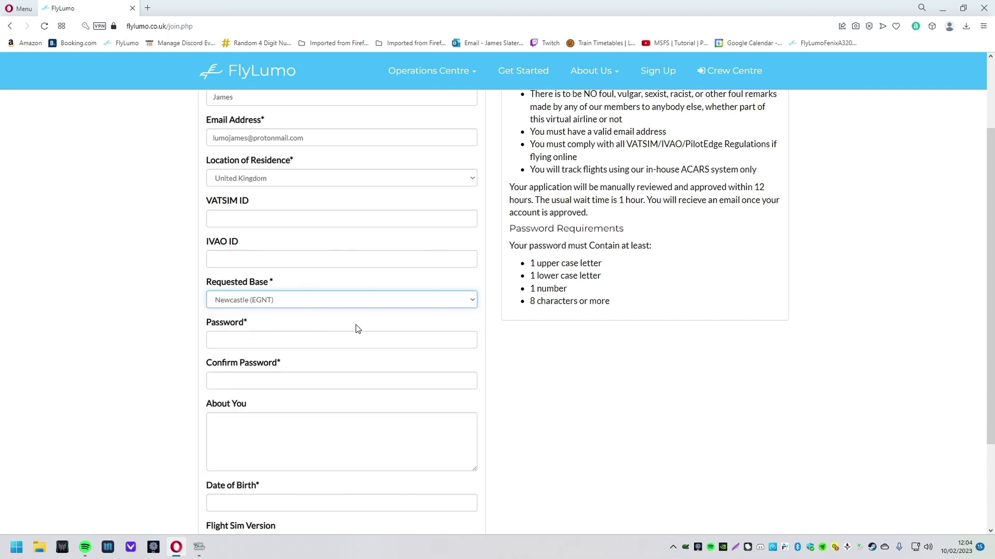
click(389, 344)
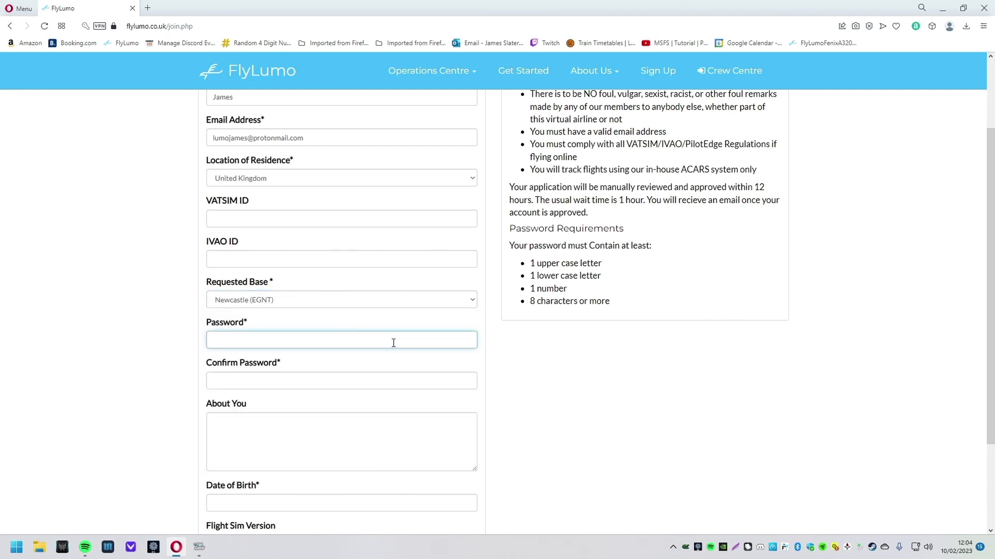
drag(508, 244, 643, 315)
click(544, 264)
mouse_move(531, 265)
mouse_down()
mouse_move(607, 275)
mouse_move(520, 277)
mouse_up()
click(620, 286)
drag(593, 293, 521, 287)
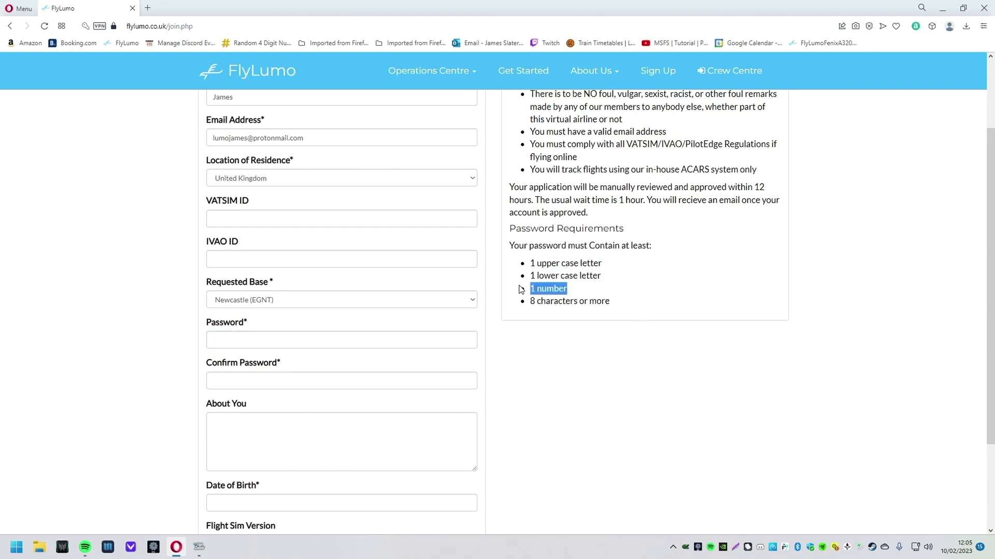
drag(622, 306, 520, 300)
Step: Type the account password into Password and again into Confirm Password
click(399, 335)
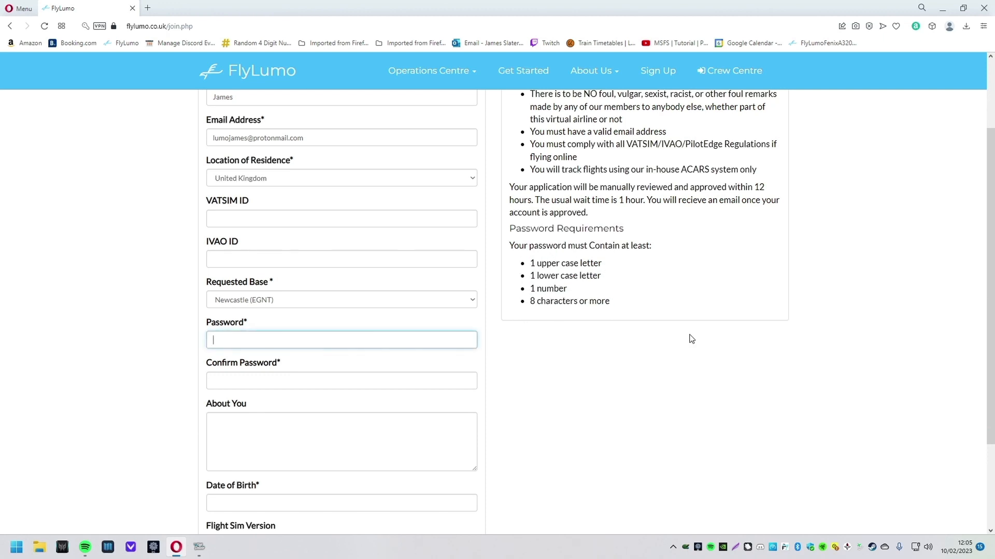
text(••••••••••••)
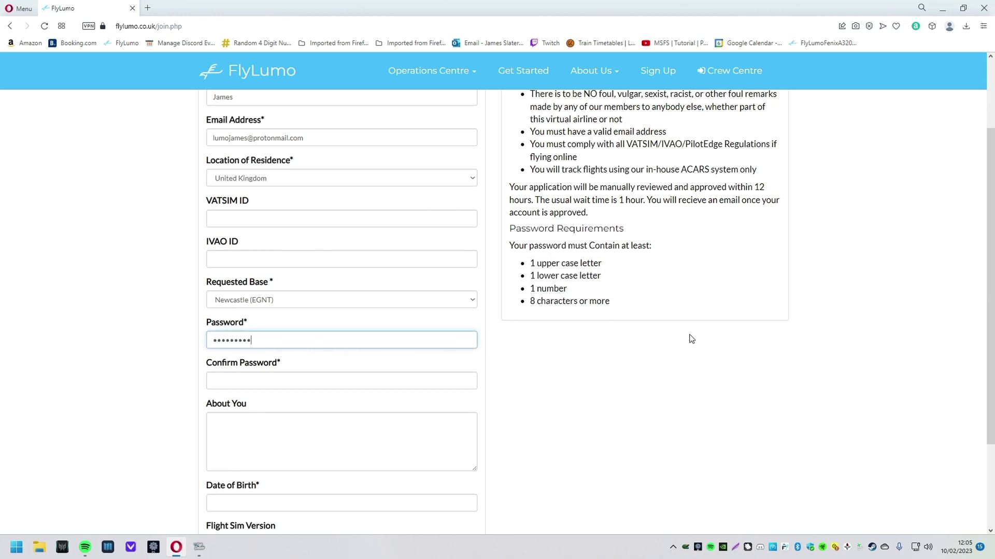
click(303, 382)
text(••)
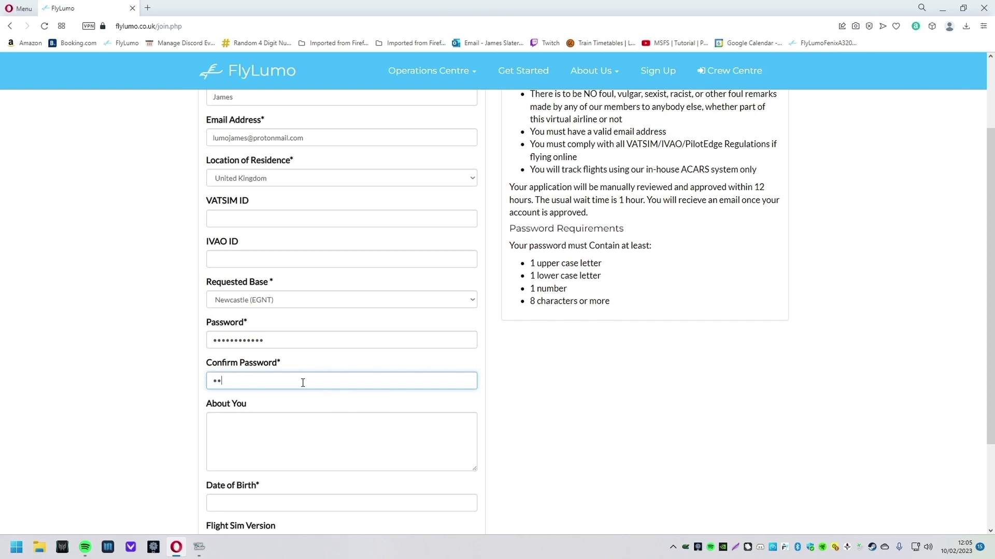
text(••••••••••)
click(516, 395)
scroll(526, 393, down, 3)
click(309, 301)
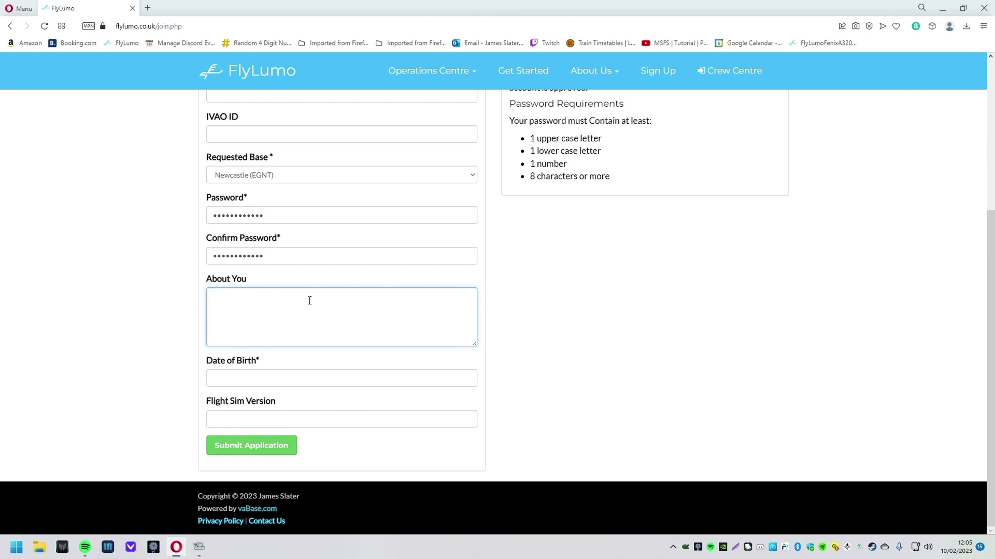
Step: Write an About You intro: age 22, loves flying B738/A320, works on UK railway, plus 'LGBT'
text(Hey)
text(, I'm 22 yeatrs)
text(old,)
text( I love flying)
text( B738,)
text(A320)
text(. Work)
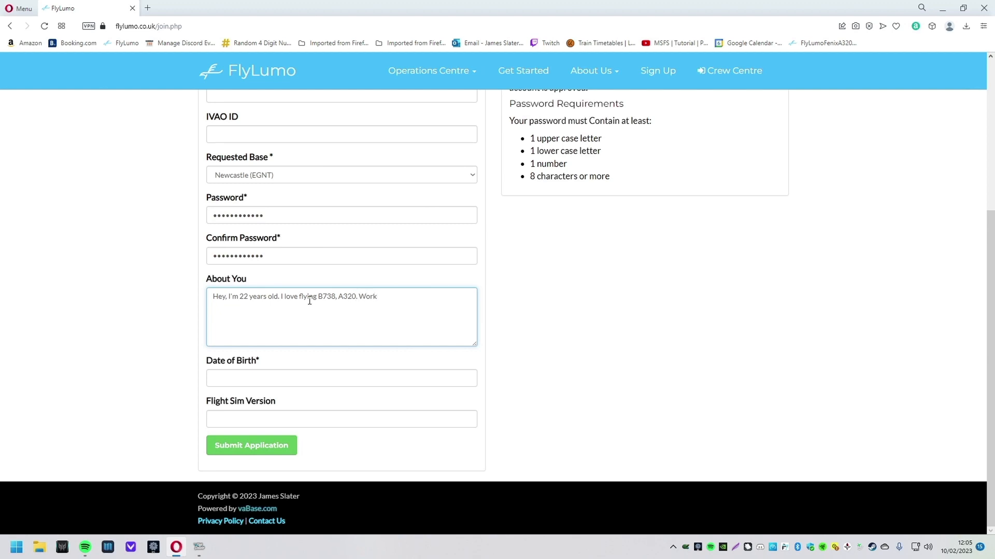
text( on the railway in the UK.)
click(514, 354)
click(466, 299)
text(LGBT.)
click(542, 316)
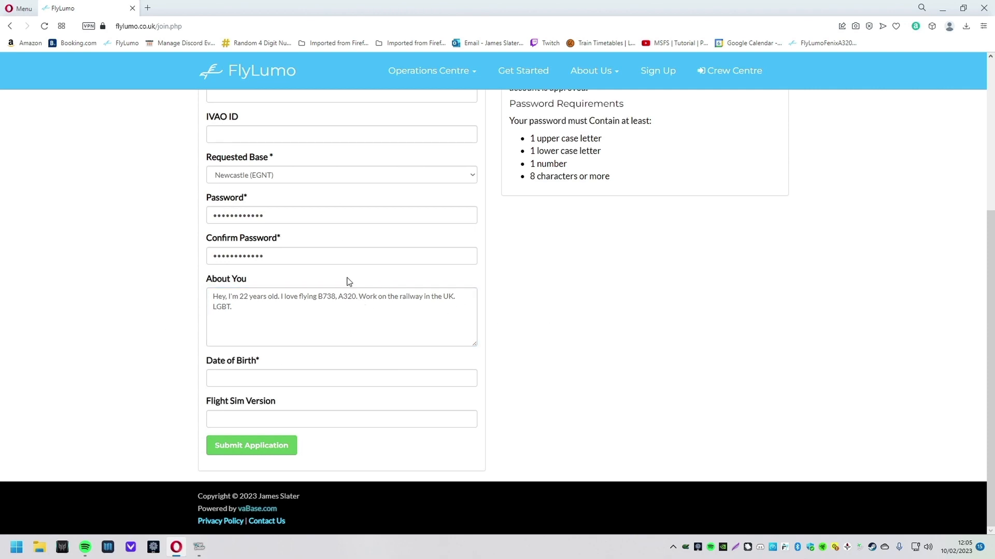
click(335, 384)
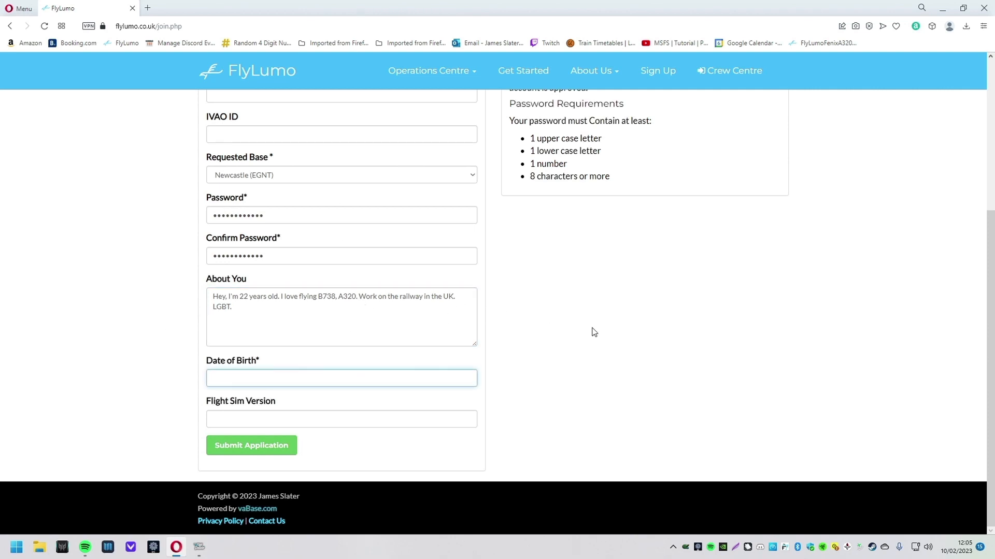
Step: Enter 21/03/2000 as the date of birth and review the form
click(594, 332)
scroll(594, 332, up, 1)
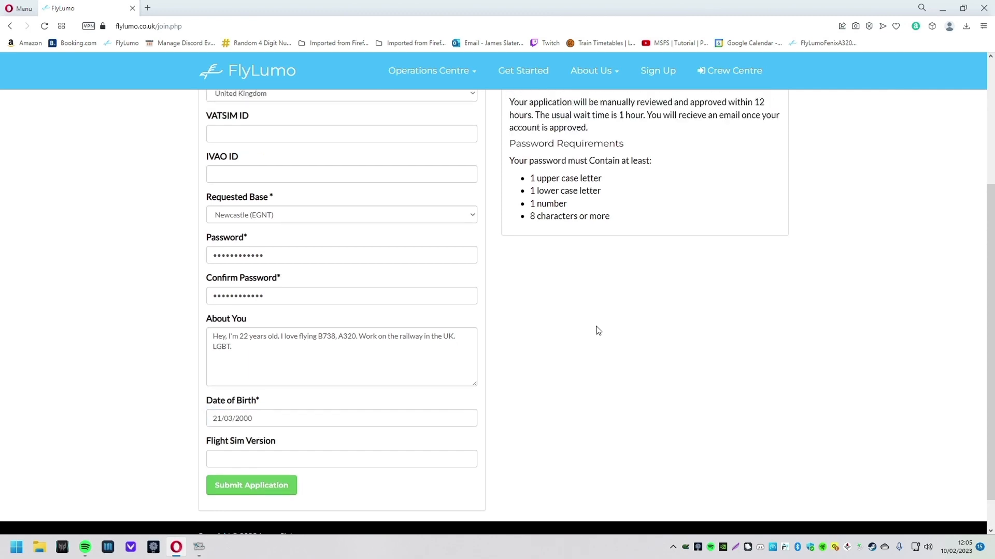
scroll(311, 414, up, 2)
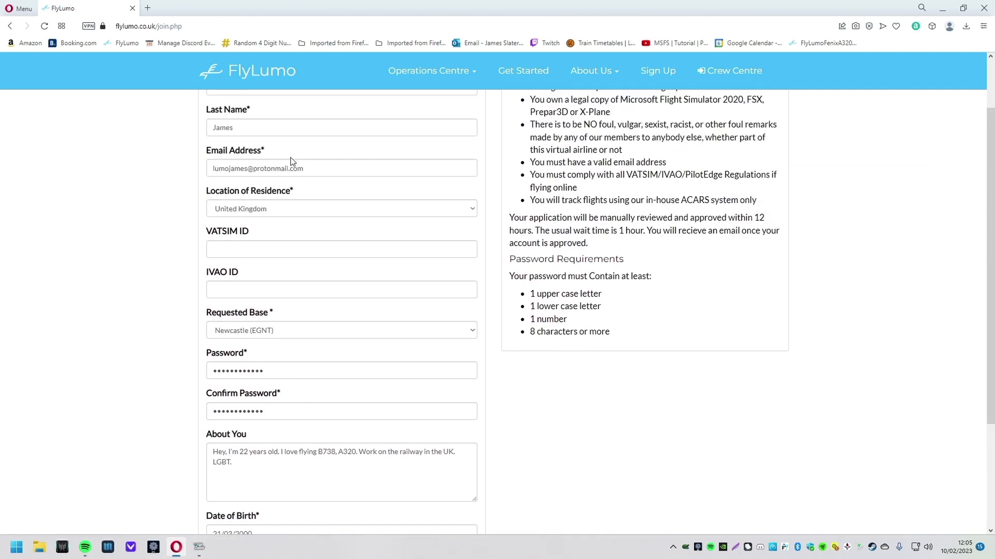
scroll(286, 142, up, 1)
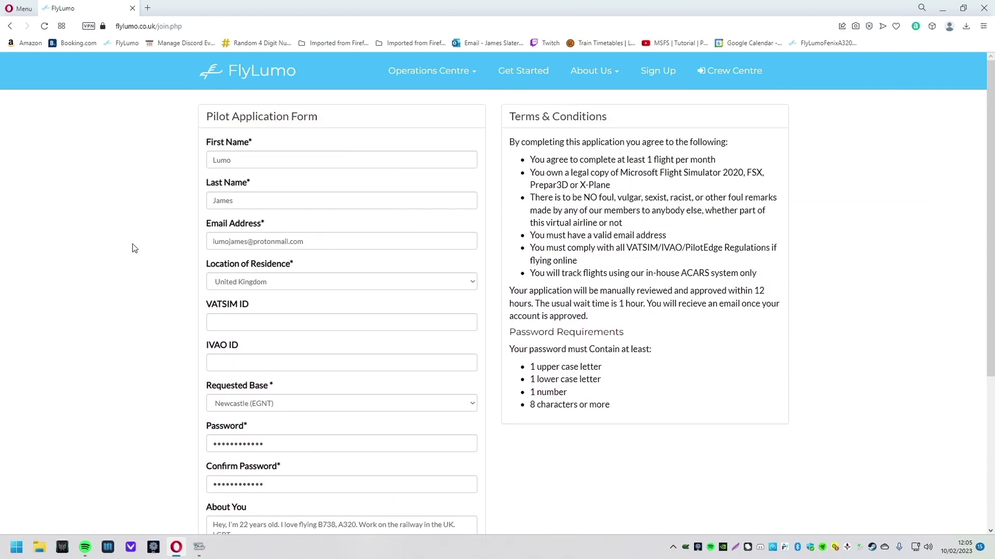
scroll(448, 344, down, 4)
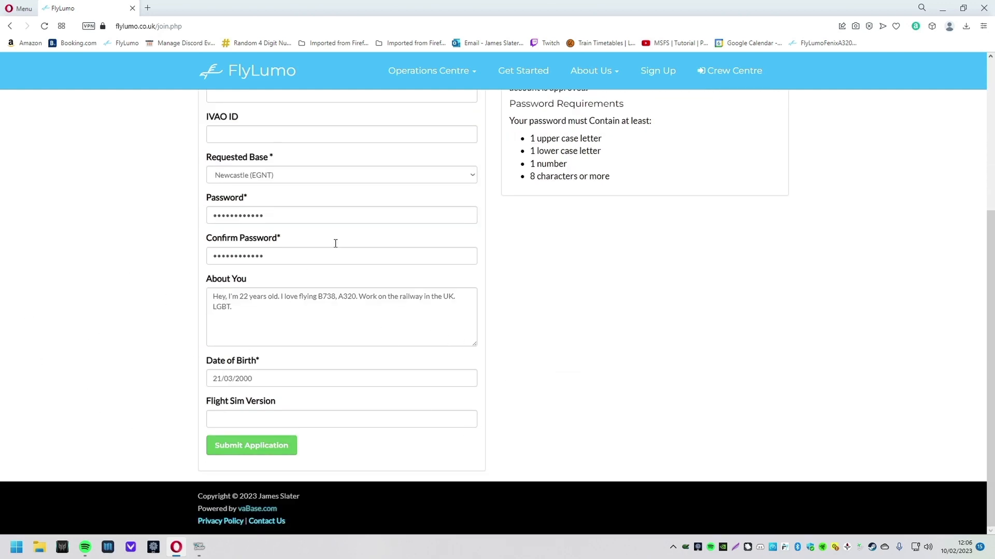
Step: Enter 'MSFS, X-Plane 11' as the flight sim version and submit the application
click(316, 415)
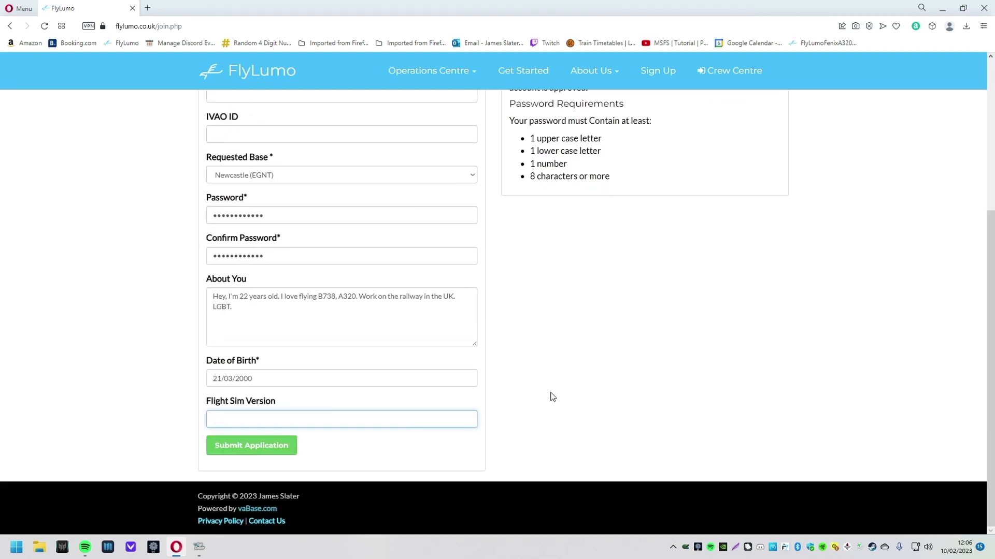
text(MSFS, X-Plane 11)
click(560, 396)
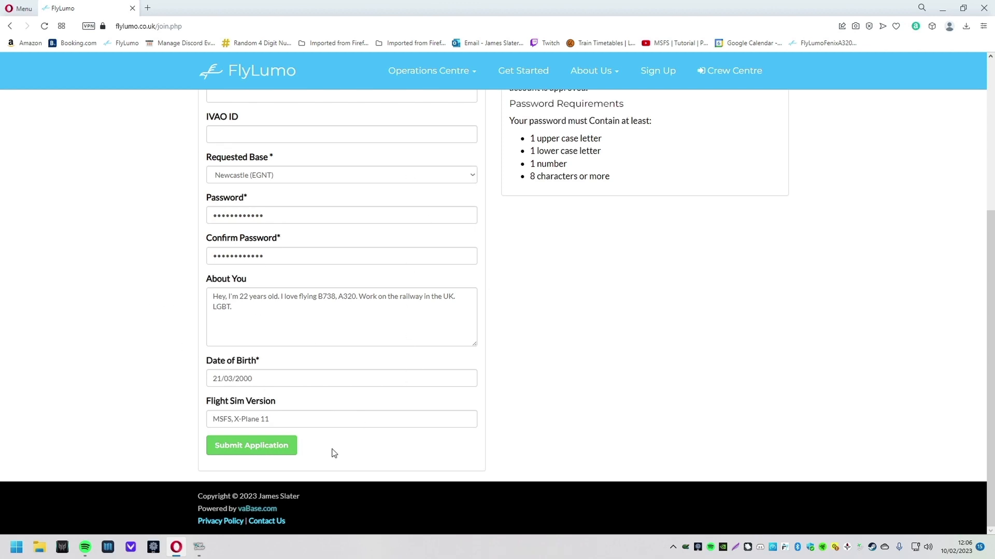
click(286, 447)
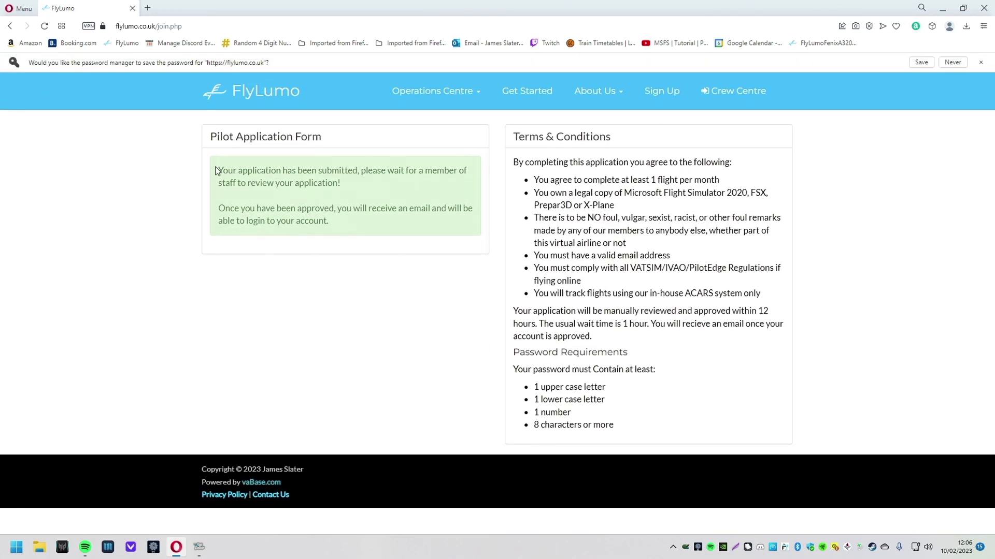
Step: Read the confirmation that the application was submitted and login follows approval
drag(217, 171, 494, 244)
click(371, 184)
drag(329, 165, 350, 186)
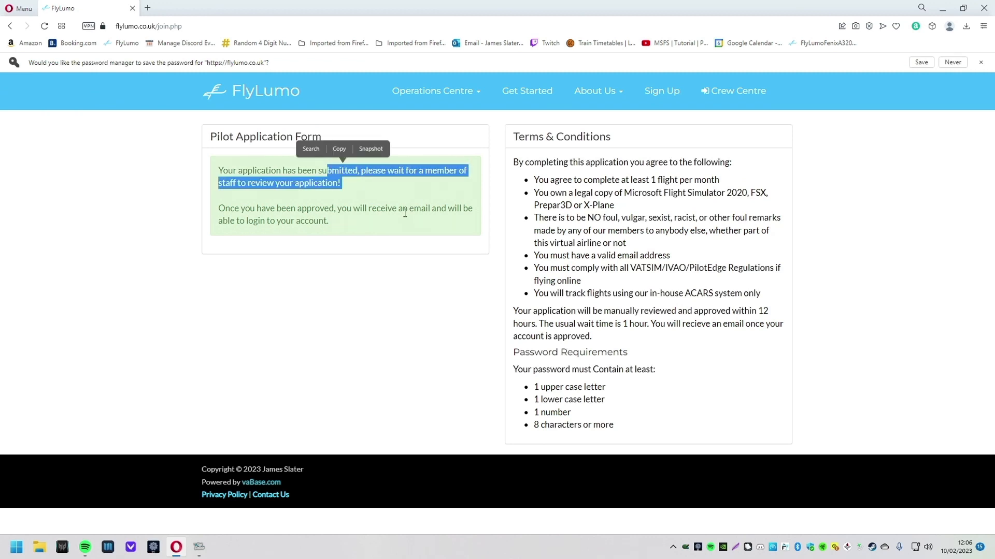
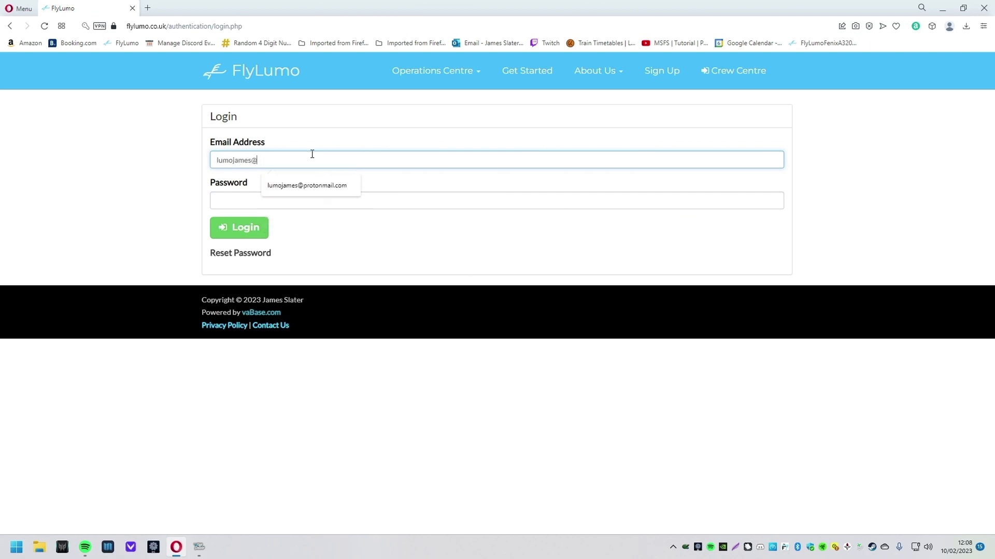
Step: Log in to FlyLumo with the account e-mail and password
key(Tab)
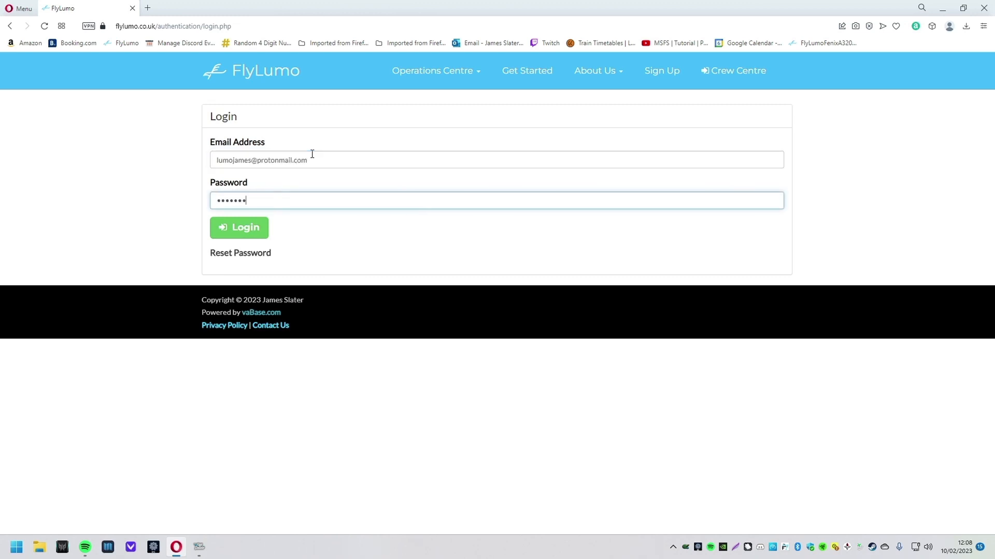
key(Return)
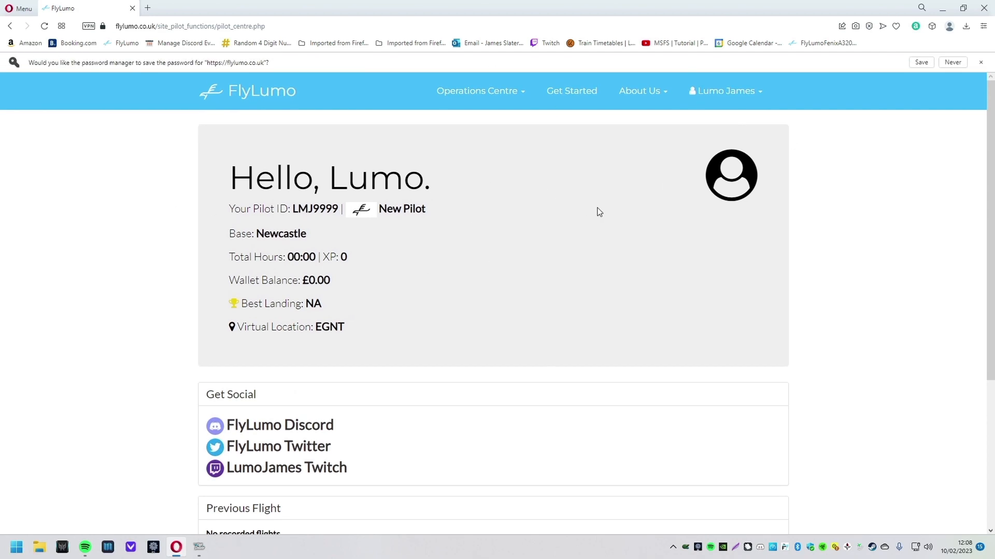
Step: Highlight the pilot centre greeting, pilot ID and New Pilot rank
drag(231, 173, 492, 169)
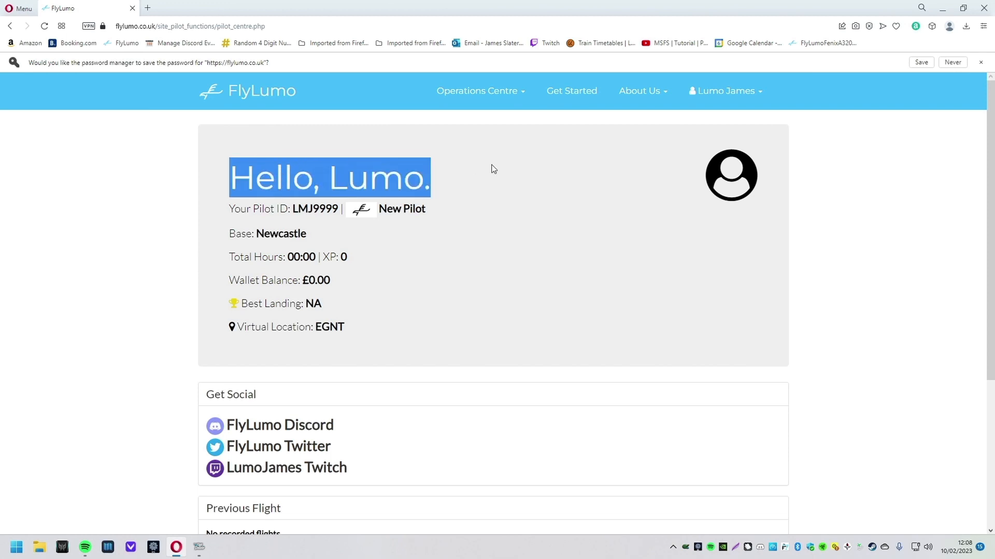
click(218, 187)
drag(218, 211, 340, 210)
drag(290, 211, 285, 192)
click(311, 195)
drag(339, 209, 293, 207)
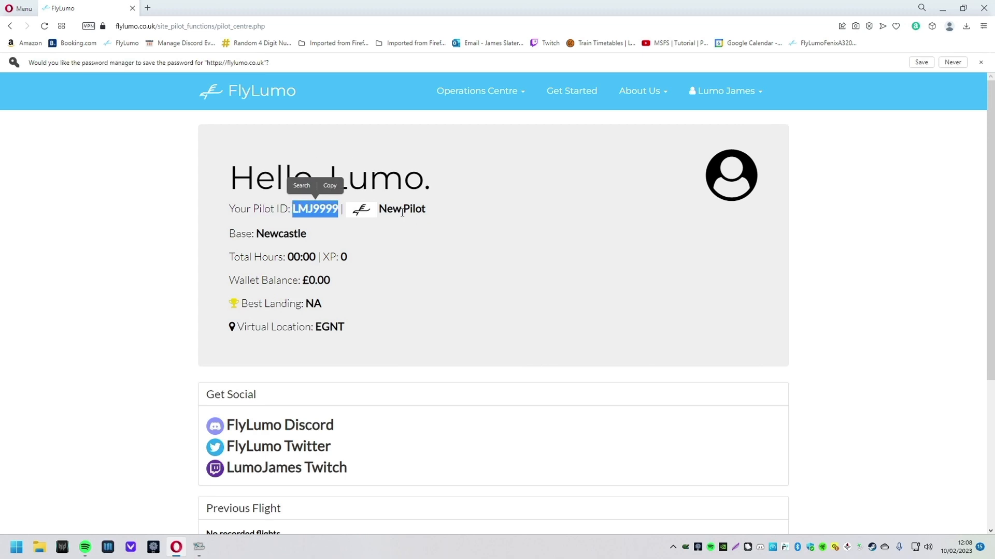
drag(388, 210, 451, 211)
click(364, 236)
Step: Highlight home base Newcastle, the wallet, XP, best landing NA and virtual location EGNT
drag(331, 234, 223, 233)
click(364, 239)
drag(293, 257, 231, 262)
click(337, 252)
click(355, 236)
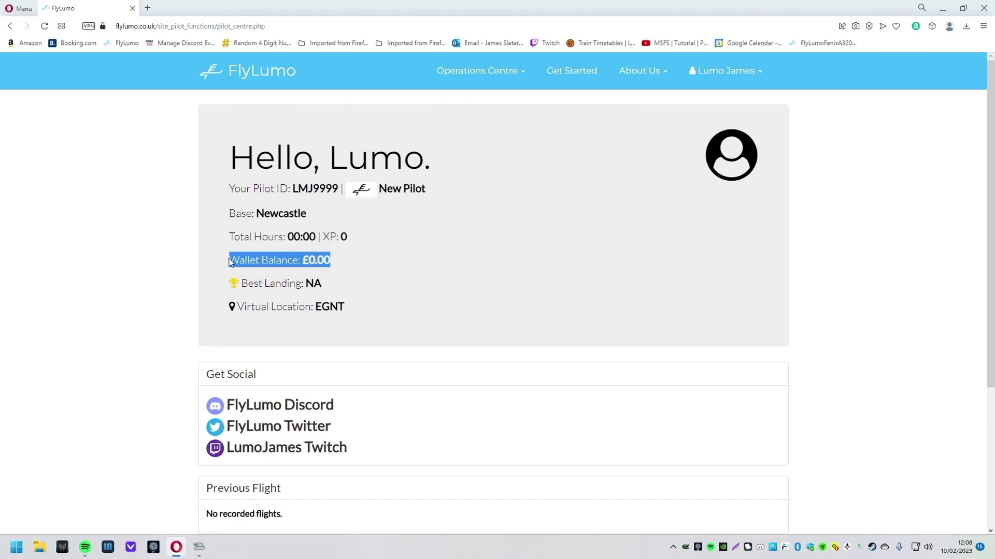
click(368, 279)
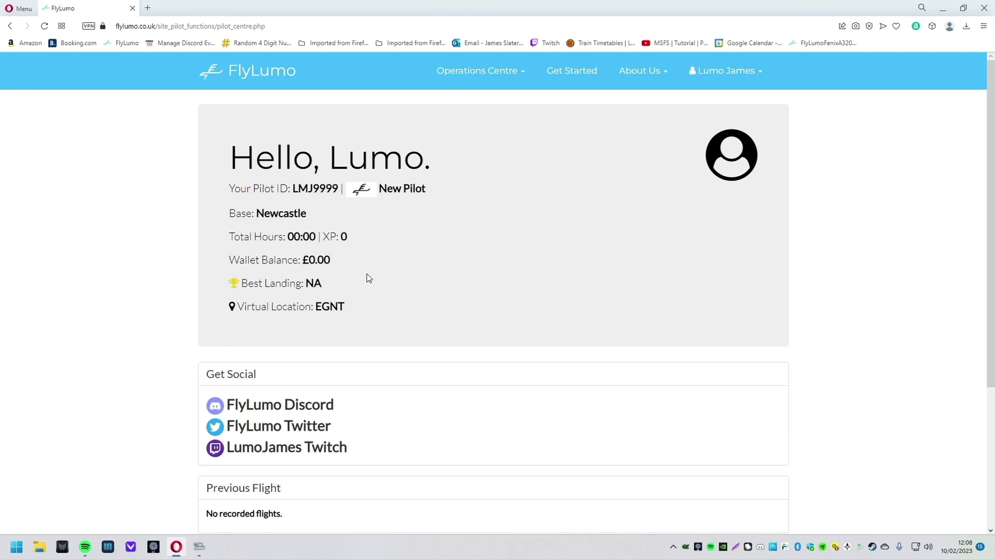
drag(331, 284, 304, 280)
click(346, 284)
drag(361, 310, 306, 301)
scroll(468, 319, down, 1)
scroll(468, 318, down, 4)
scroll(473, 293, up, 4)
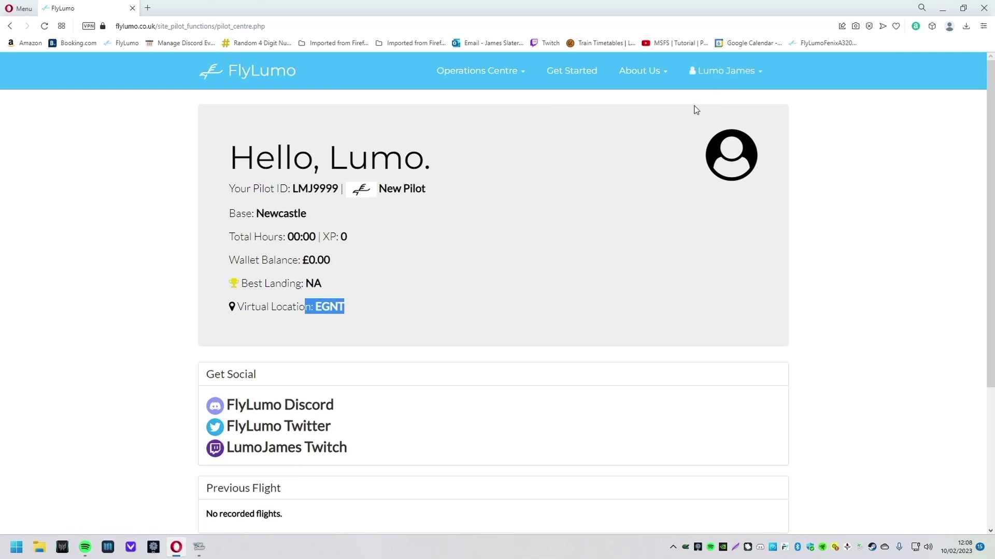
Step: Open the Downloads page from the pilot menu and review the handbooks and Zibo 737-800 livery
click(725, 70)
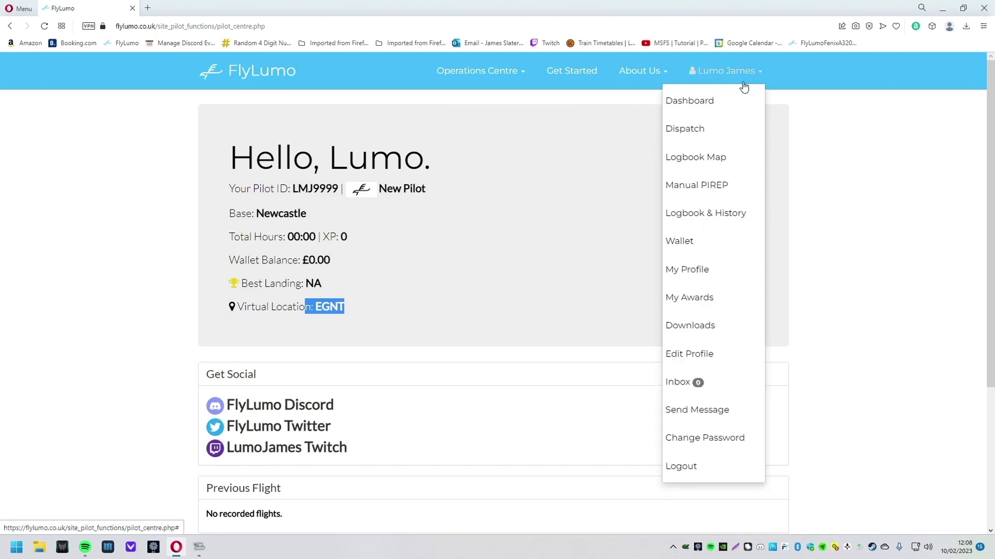
click(693, 325)
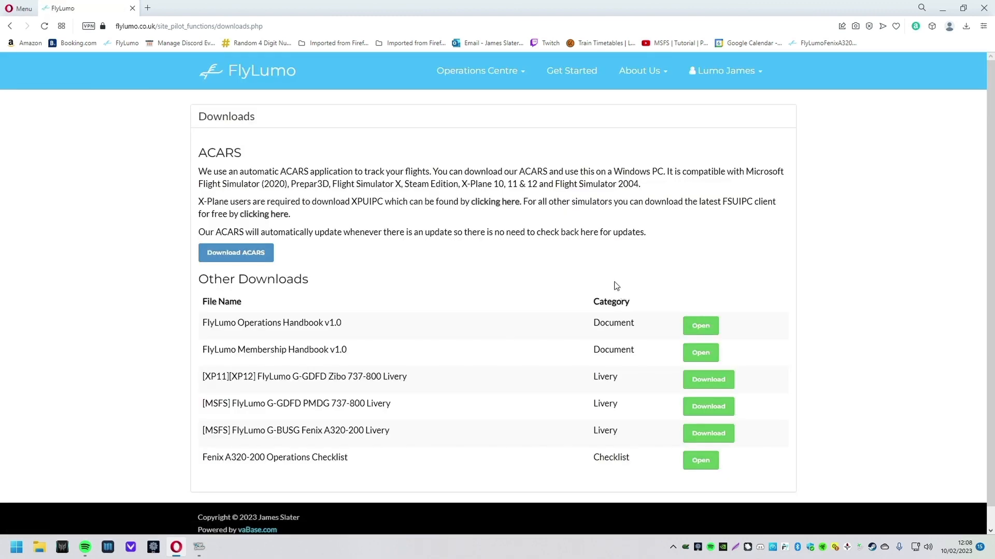
drag(207, 323, 156, 329)
click(384, 350)
drag(198, 379, 301, 386)
click(350, 387)
drag(426, 383, 342, 379)
click(586, 390)
Step: Review the handbook rows, Fenix livery, other downloads and the X-Plane/FSUIPC paragraph
drag(195, 379, 280, 429)
click(335, 415)
click(280, 430)
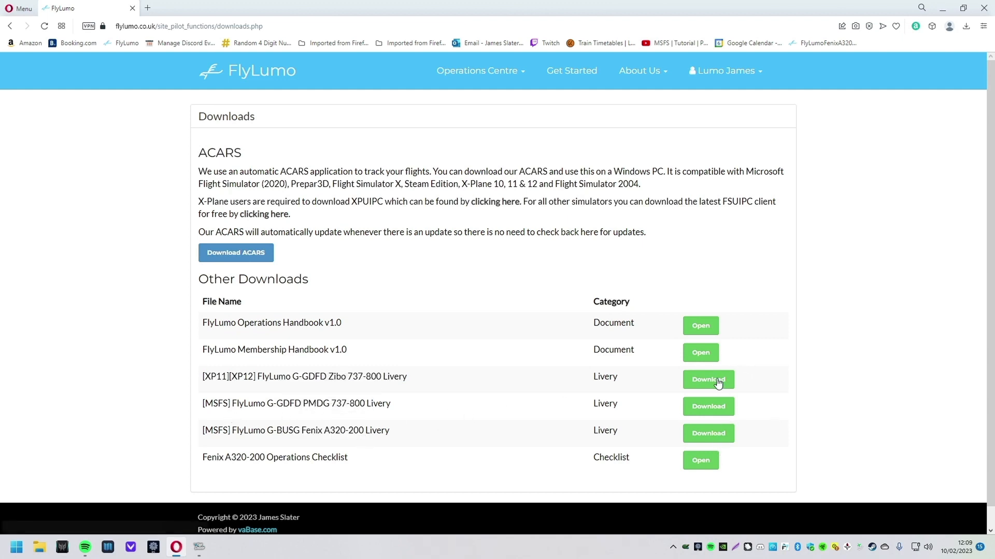
drag(190, 466, 358, 458)
click(488, 465)
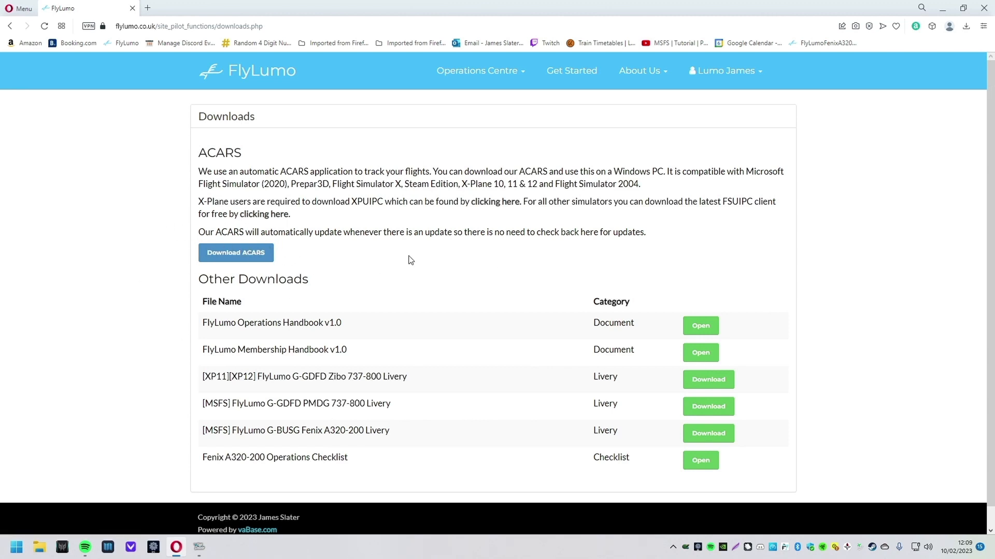
drag(305, 218, 195, 204)
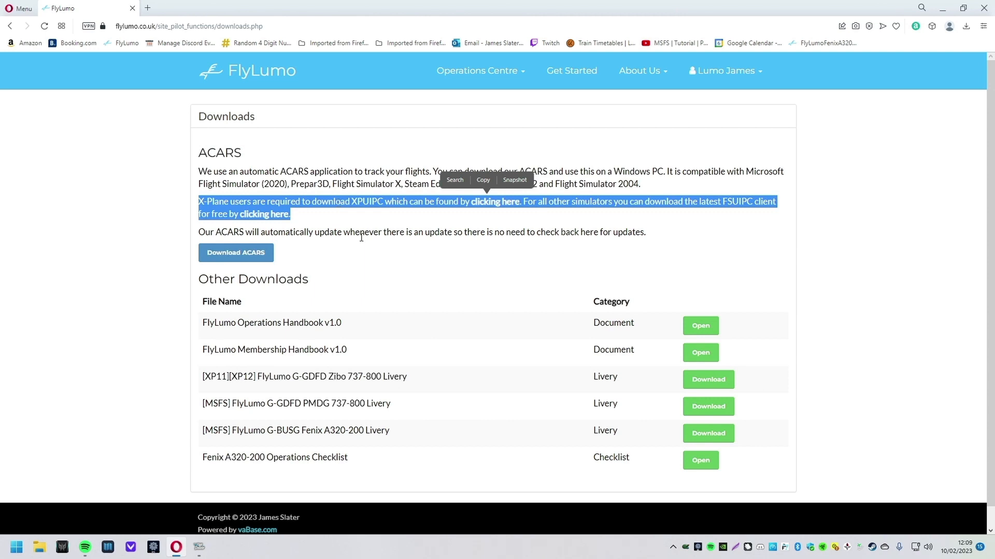
click(458, 237)
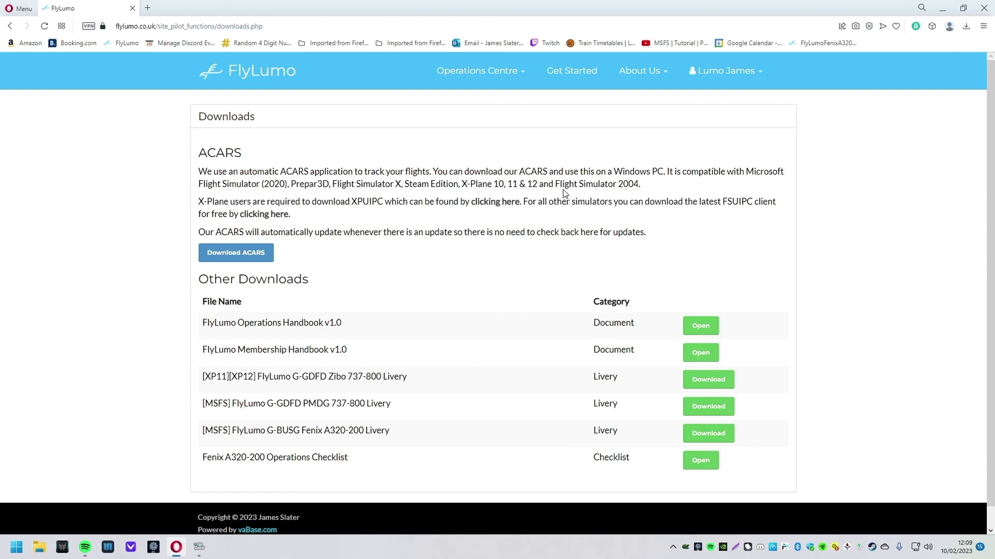
Step: Try the XPUIPC download link, close its 404 page, and note the FSUIPC client mention
mouse_move(203, 204)
mouse_down()
mouse_move(226, 204)
mouse_move(204, 203)
mouse_up()
click(497, 202)
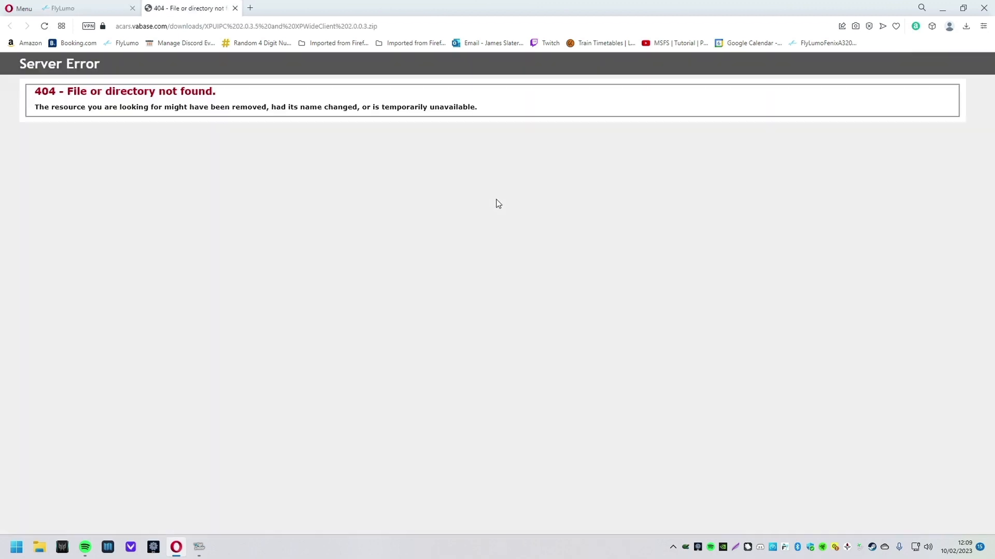
click(236, 8)
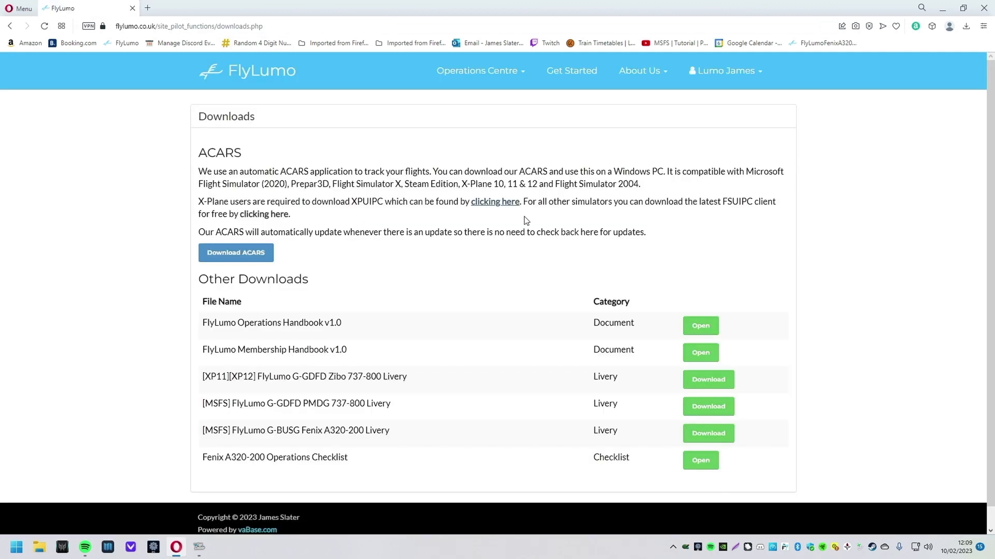
drag(723, 202, 767, 202)
click(768, 202)
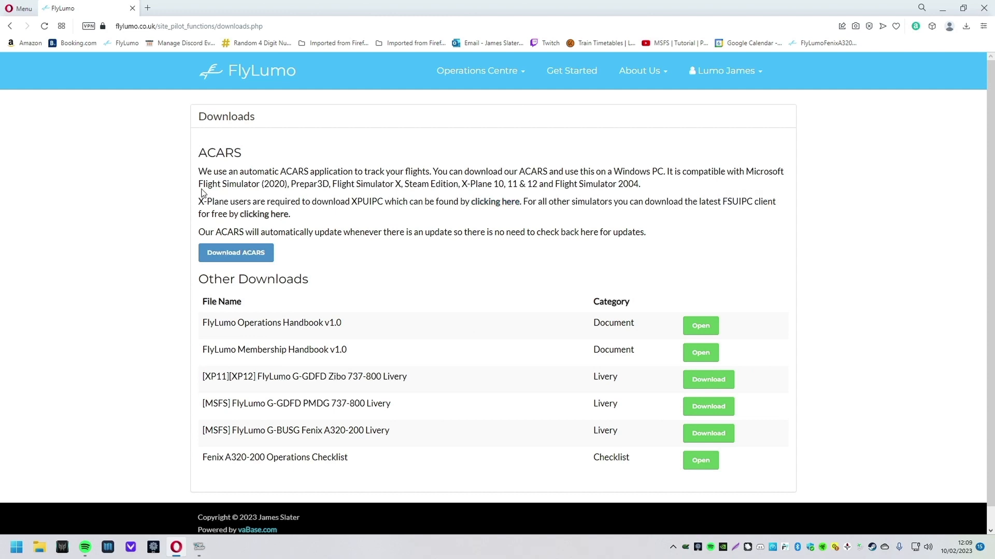
Step: Go to the FSUIPC site and download FSUIPC7 v7.3.16 for MSFS
click(269, 215)
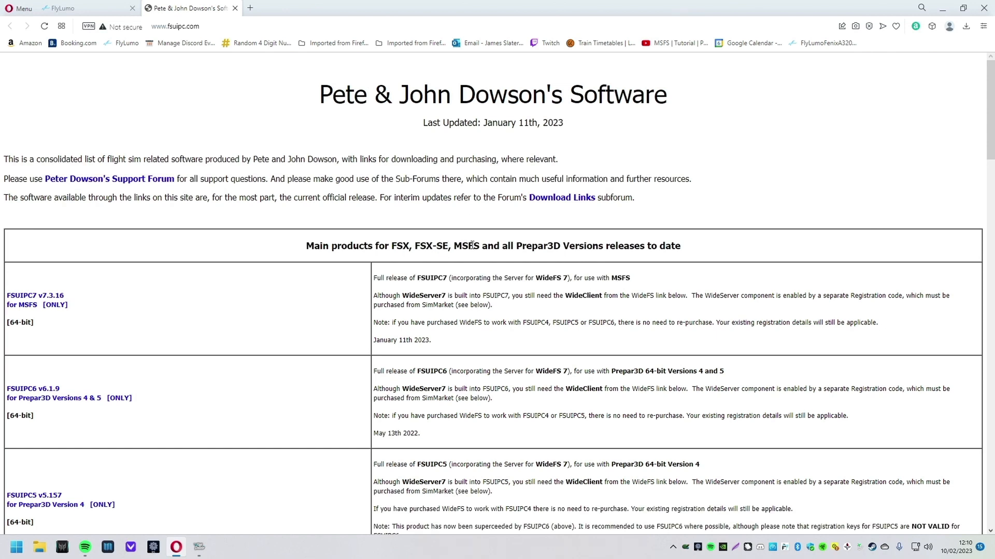
click(343, 286)
scroll(57, 303, down, 1)
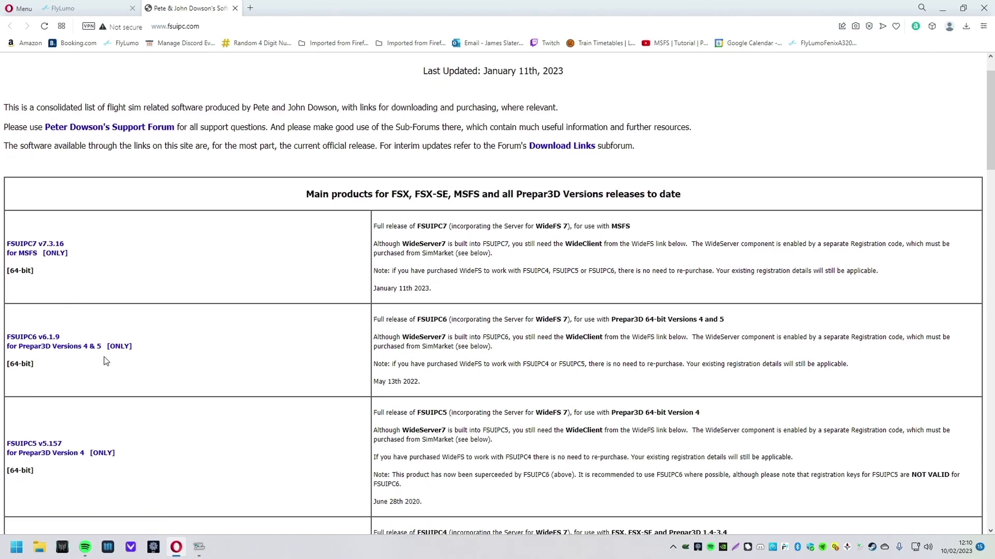
scroll(189, 347, down, 4)
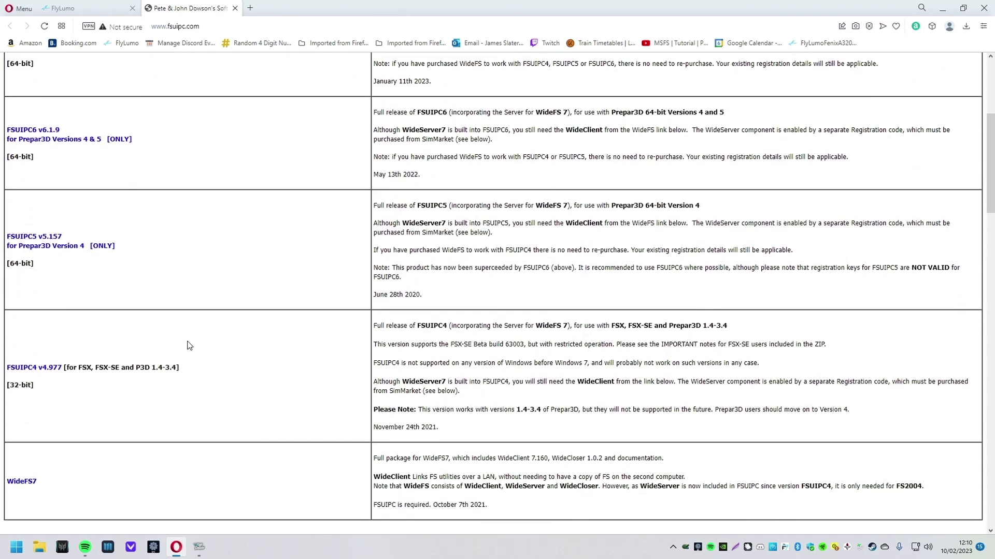
scroll(58, 353, down, 3)
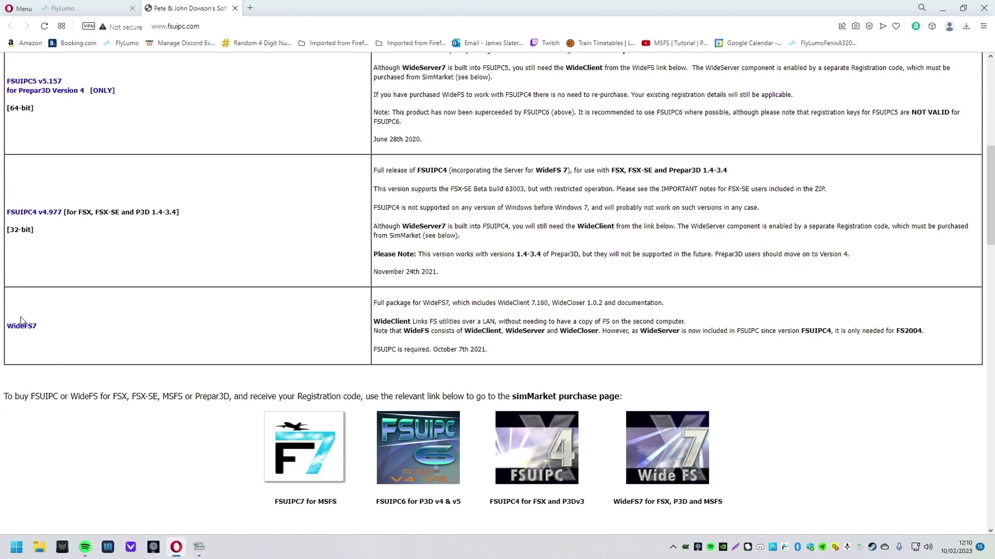
scroll(244, 262, up, 8)
click(48, 304)
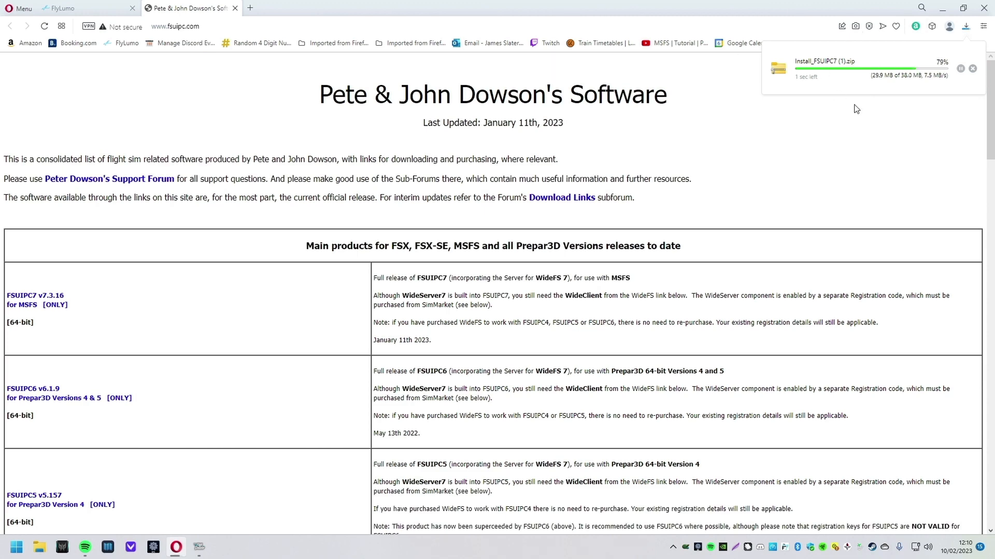
Step: Open the downloaded zip to check the Install_FSUIPC7 folder, then close it
click(850, 81)
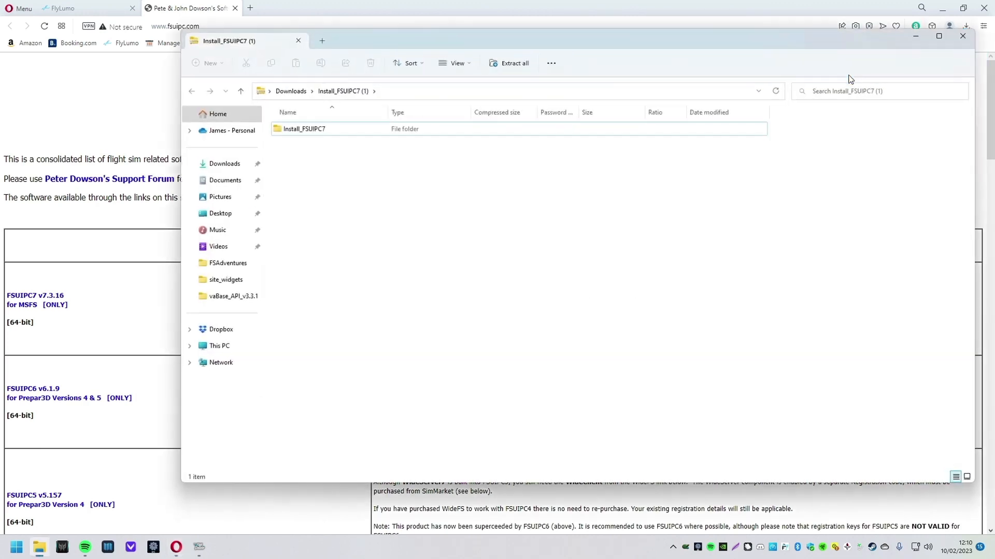
double_click(347, 136)
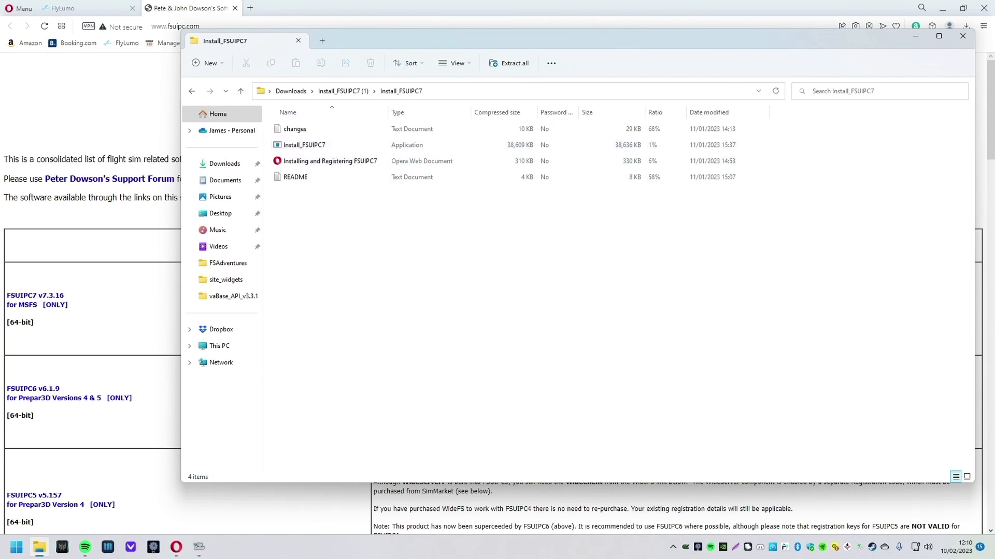
click(962, 41)
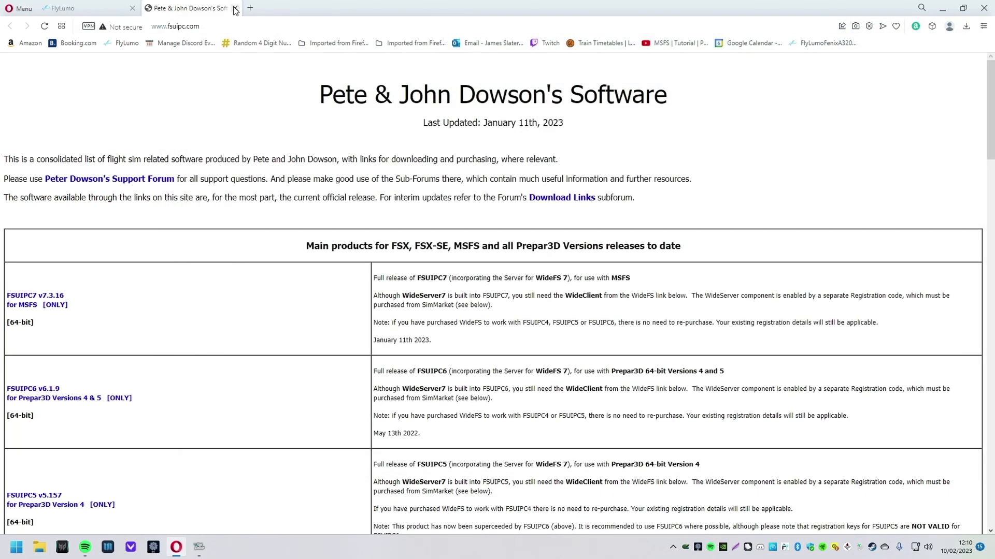
Step: Back on FlyLumo, read the ACARS description and its supported X-Plane and FS2004 versions
click(235, 9)
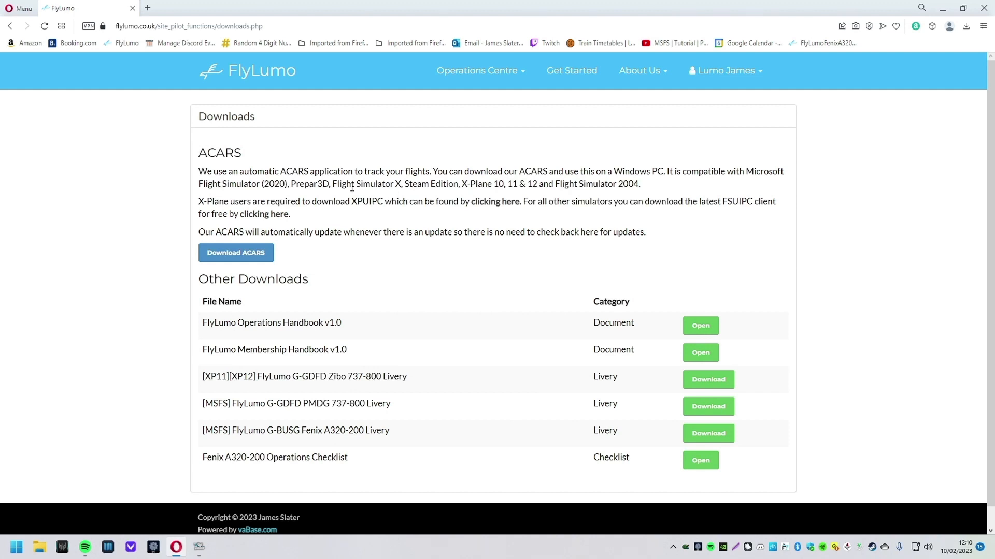
drag(338, 186, 652, 187)
click(481, 187)
click(540, 182)
click(652, 187)
Step: Download the vaBase ACARS installer, saving it to the Downloads folder
click(254, 255)
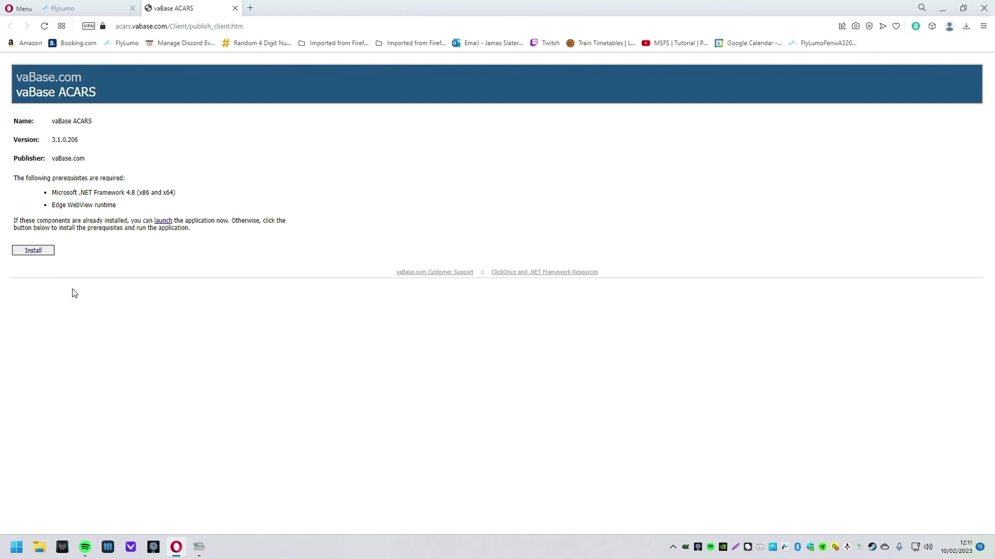
click(32, 252)
click(54, 120)
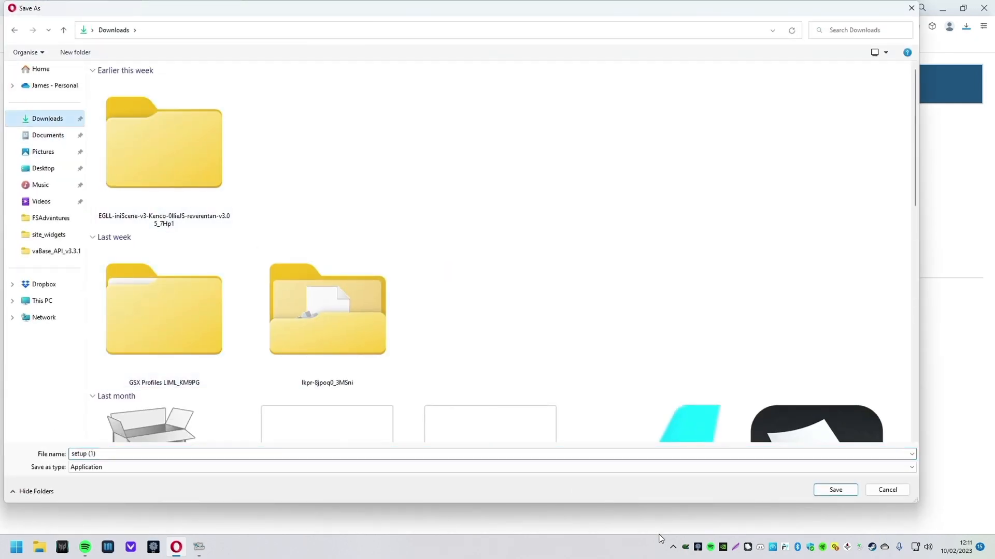
click(829, 490)
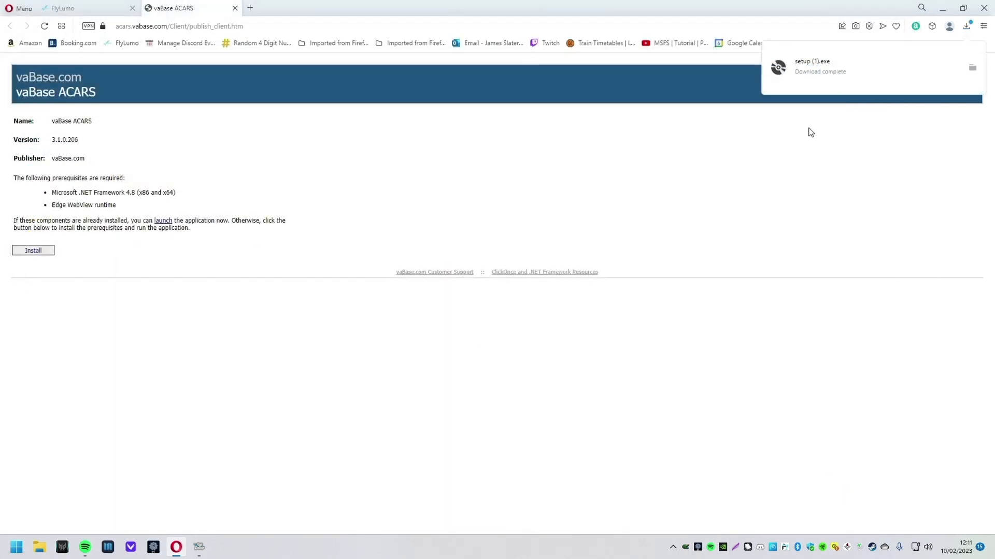
click(816, 70)
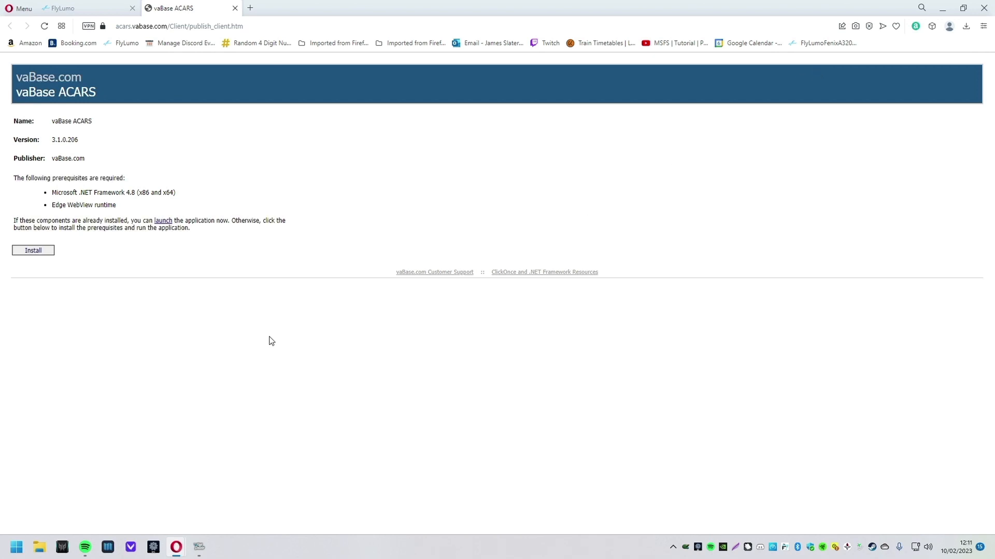
Step: Run setup (1) from the Downloads folder and read the Windows security warning
click(43, 552)
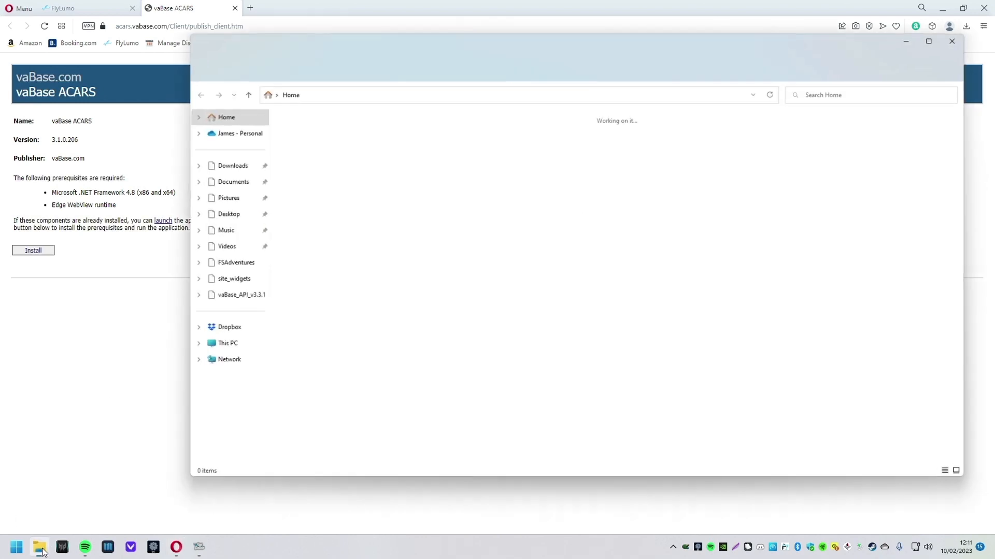
click(226, 165)
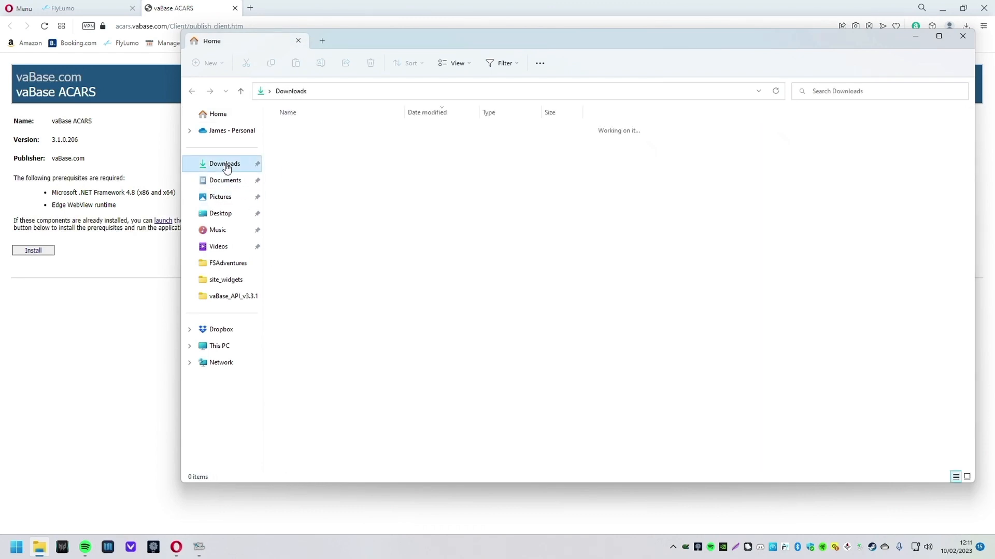
double_click(332, 148)
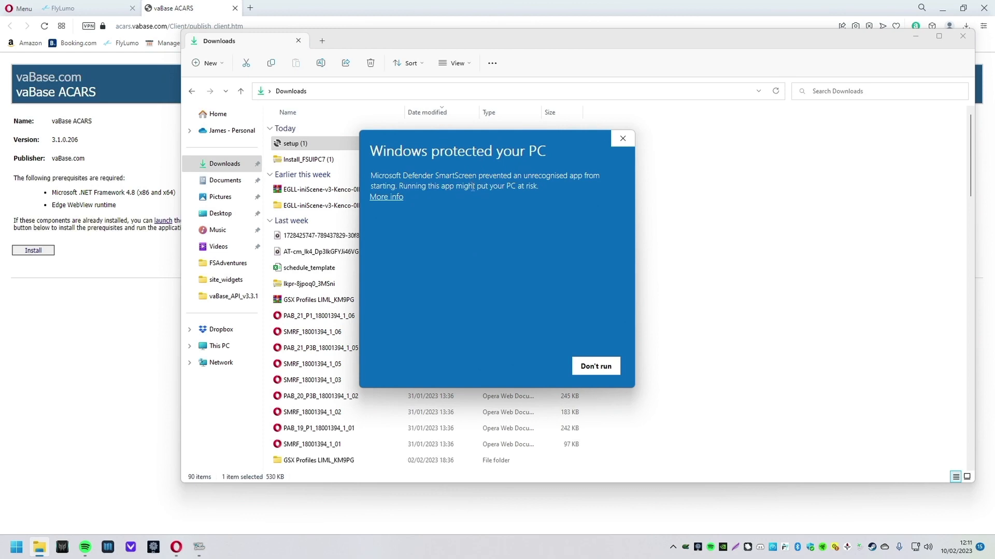
drag(390, 151, 530, 156)
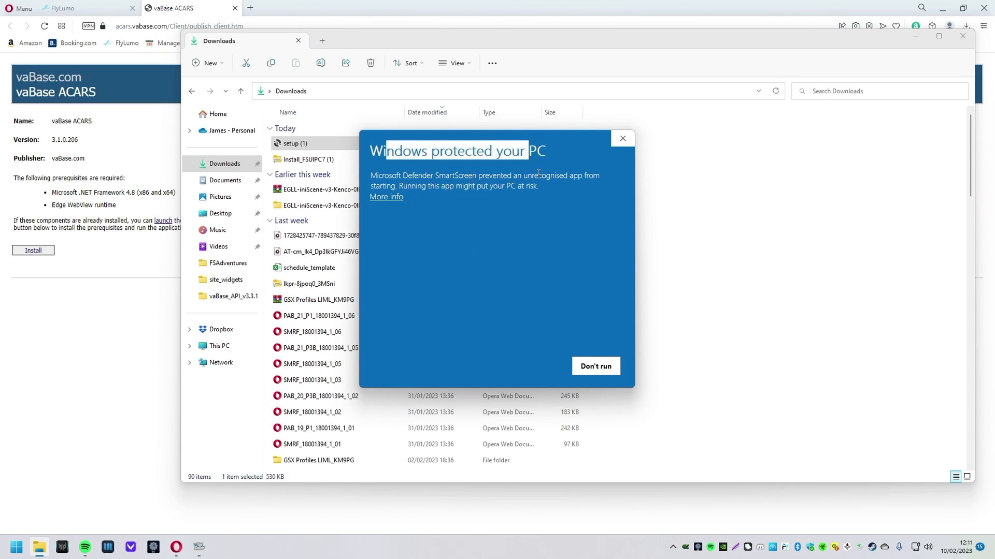
drag(454, 176, 598, 188)
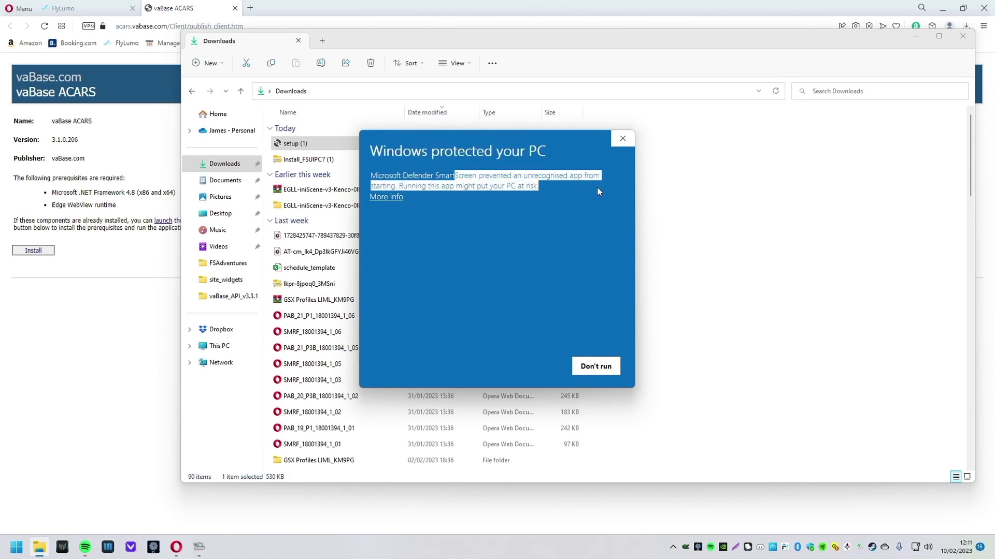
click(489, 182)
drag(388, 177, 541, 188)
click(541, 189)
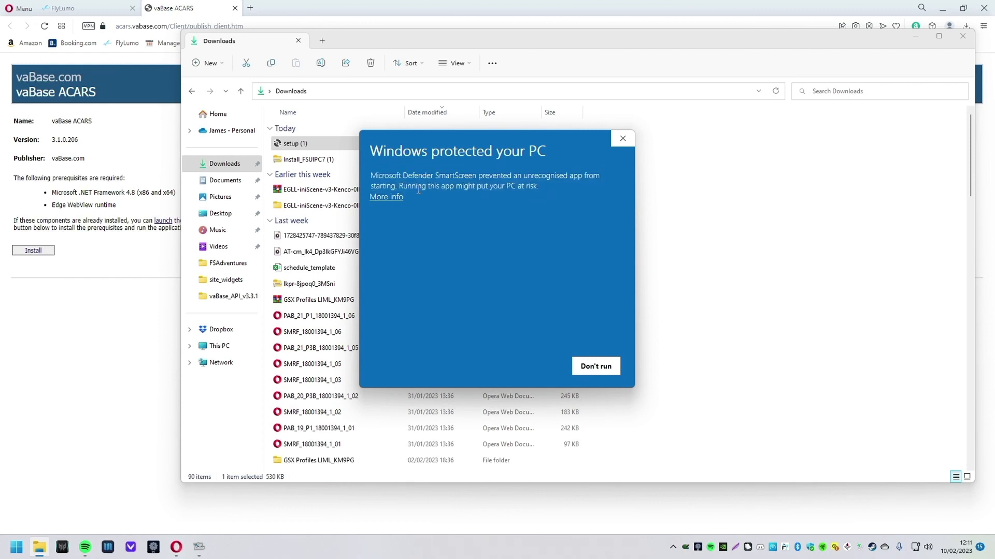
Step: Check the unknown-publisher details and let the installer run anyway
click(391, 197)
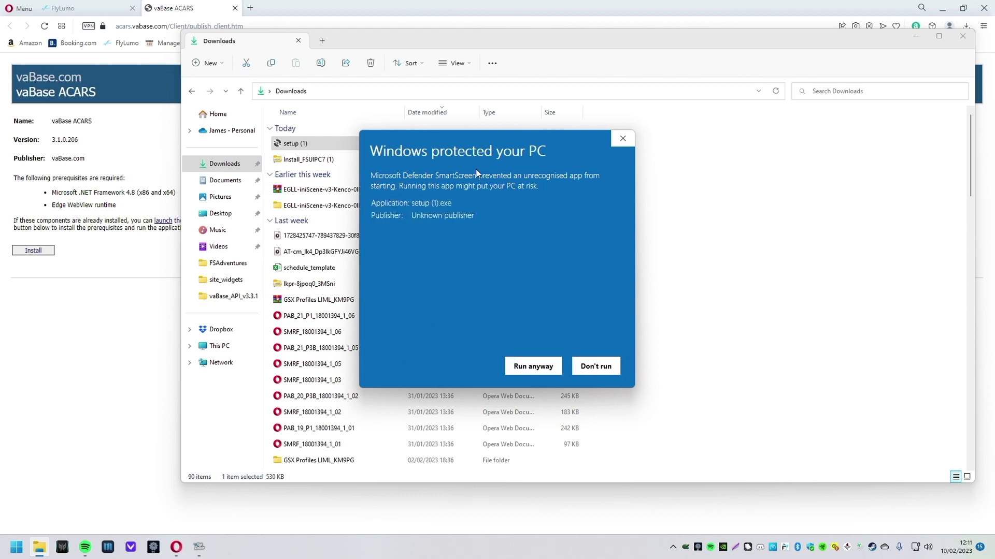
drag(484, 214, 411, 215)
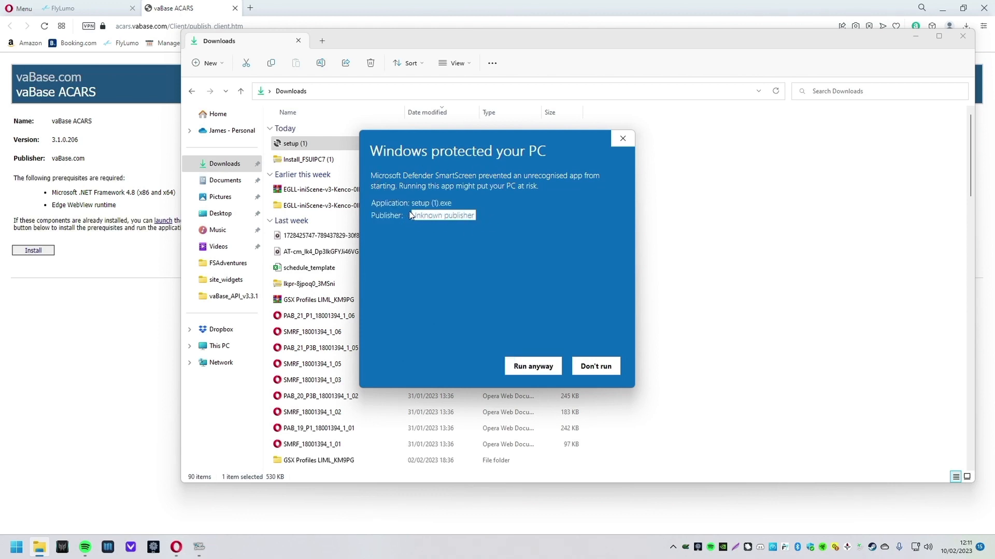
click(475, 186)
click(533, 368)
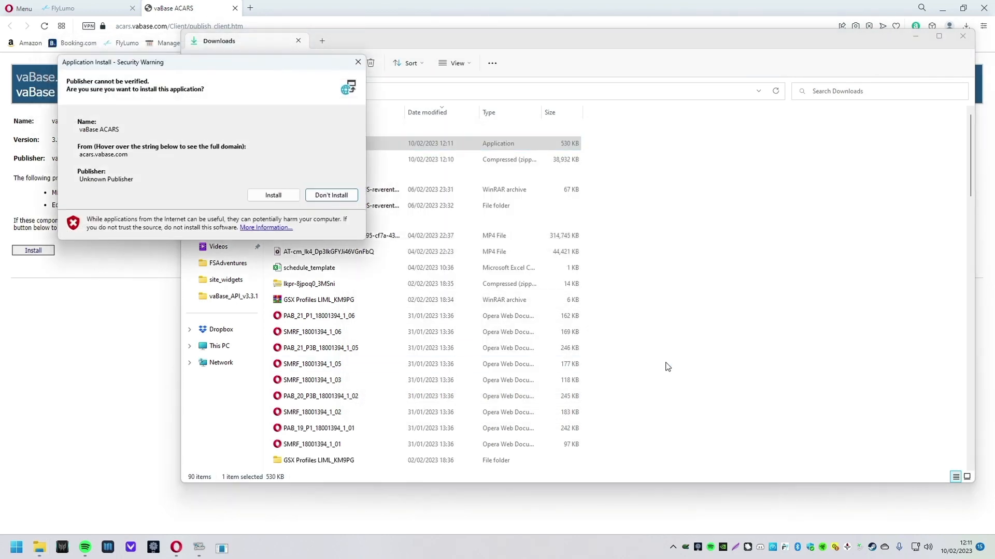
Step: Confirm installing vaBase ACARS and dismiss the Installation succeeded message
click(963, 36)
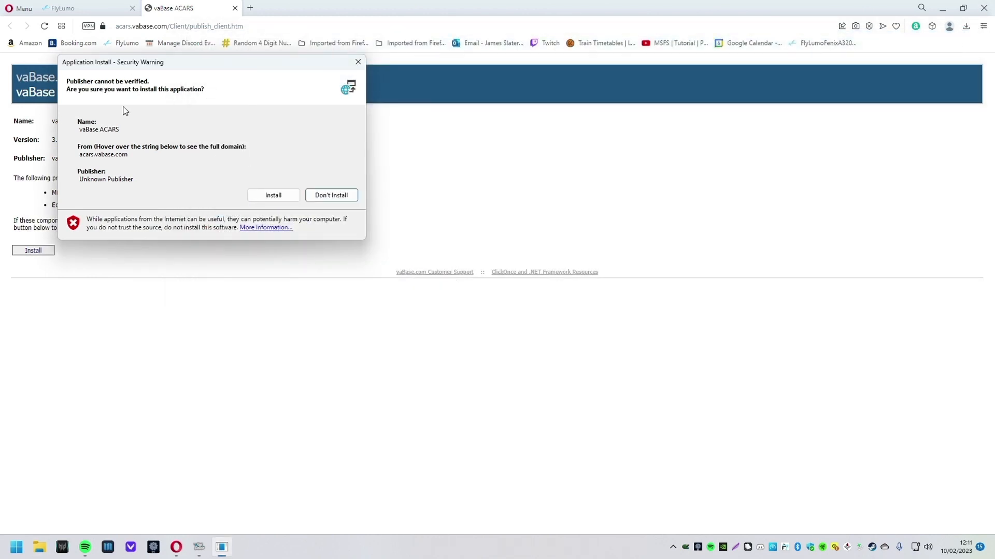
click(273, 195)
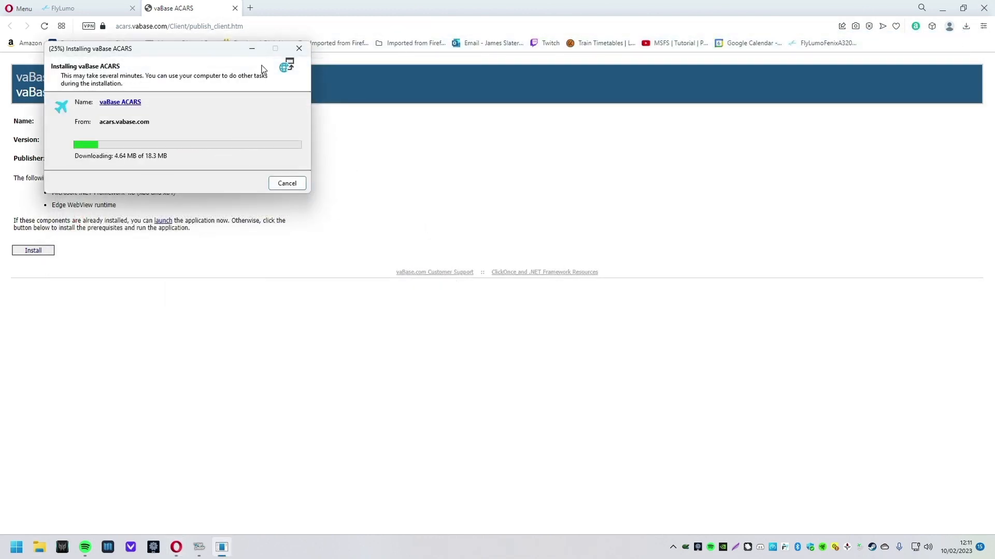
drag(182, 54, 485, 184)
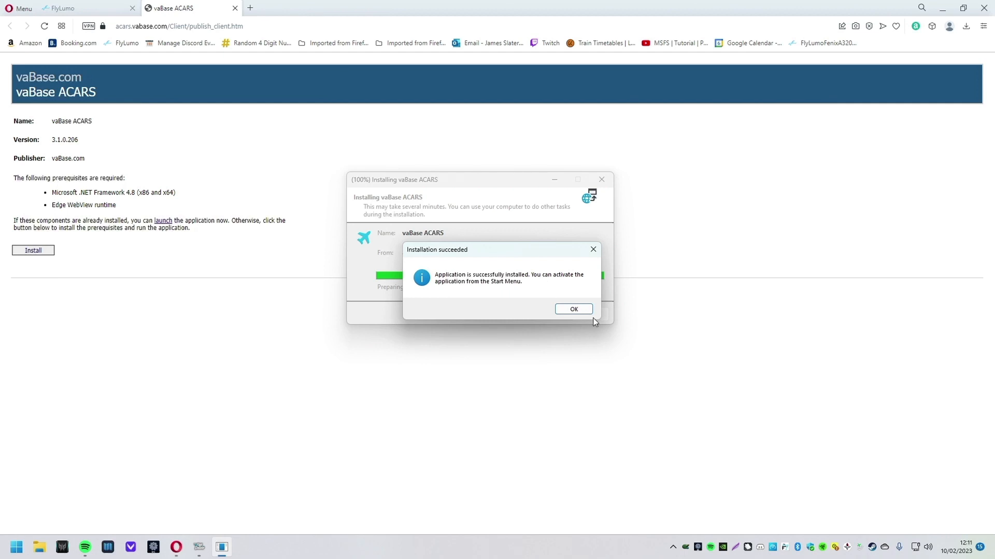
click(574, 309)
Step: Search Start for 'vaBase' and launch vaBase ACARS past the SmartScreen and UAC prompts
click(17, 547)
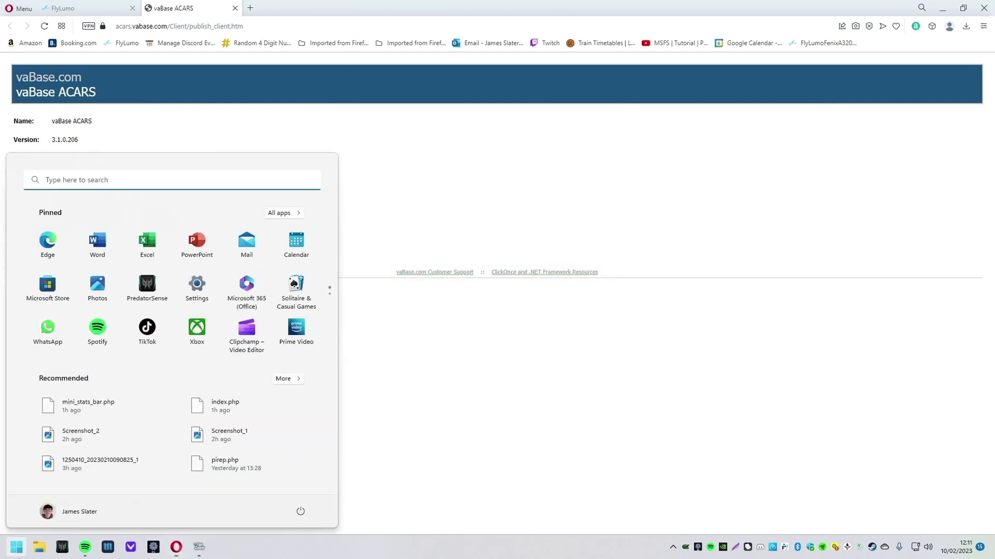
text(vaBase)
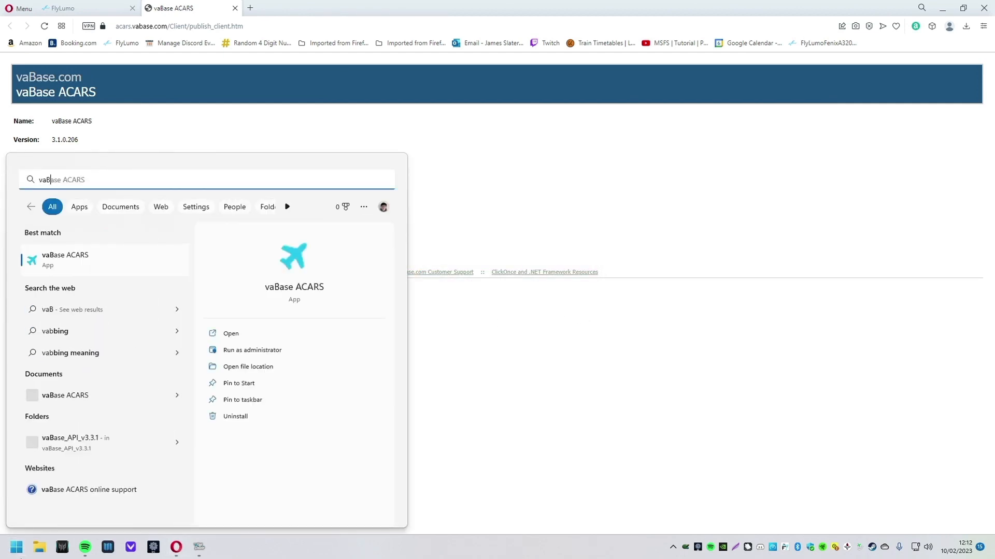
click(94, 265)
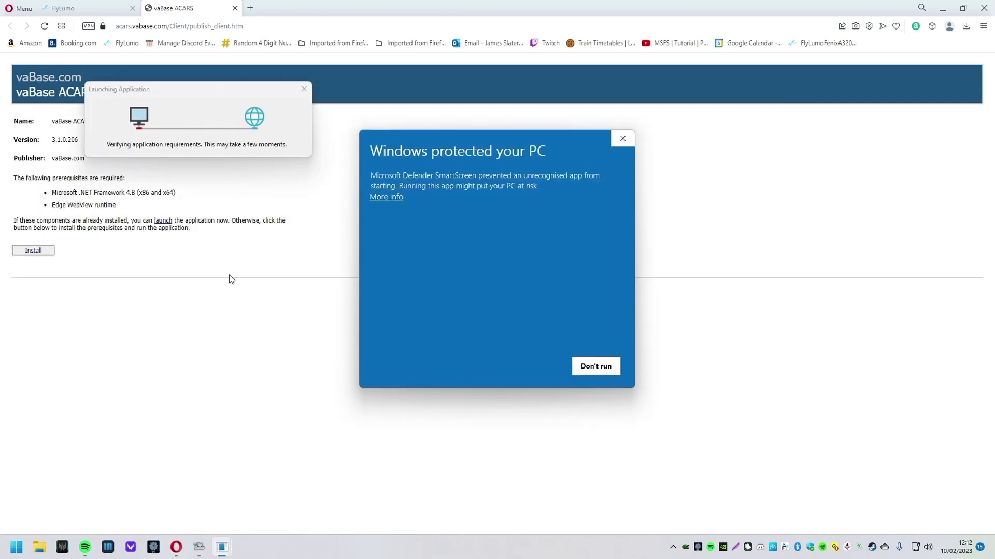
click(396, 198)
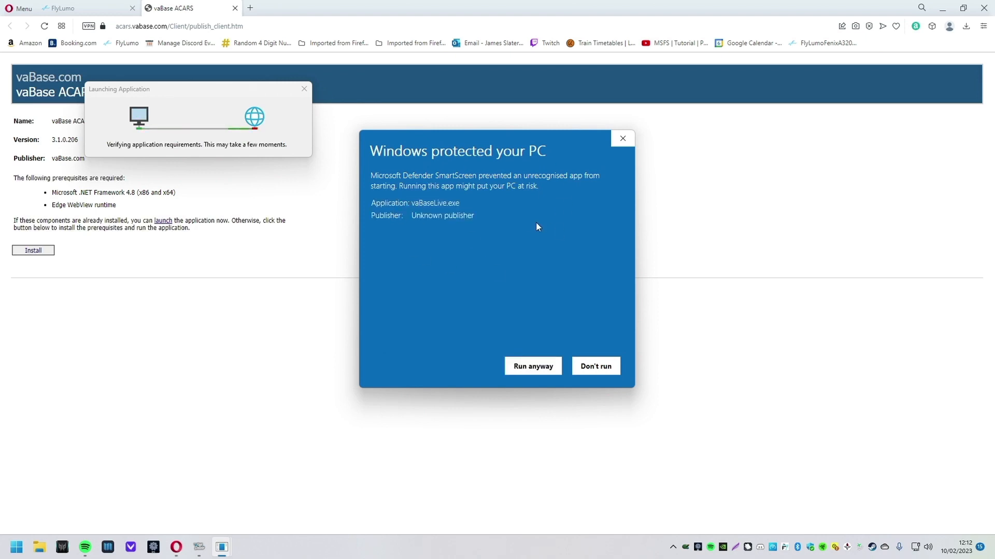
click(551, 376)
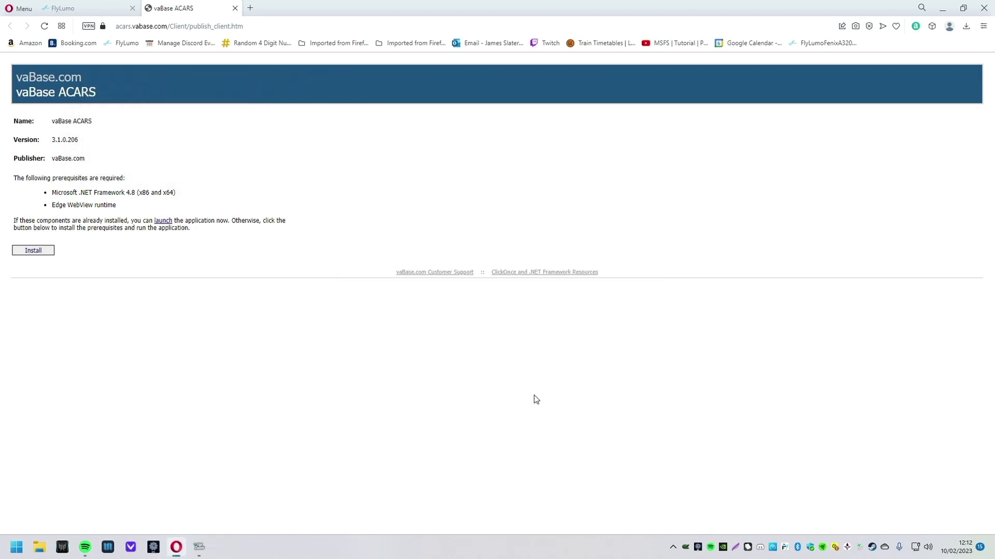
click(459, 366)
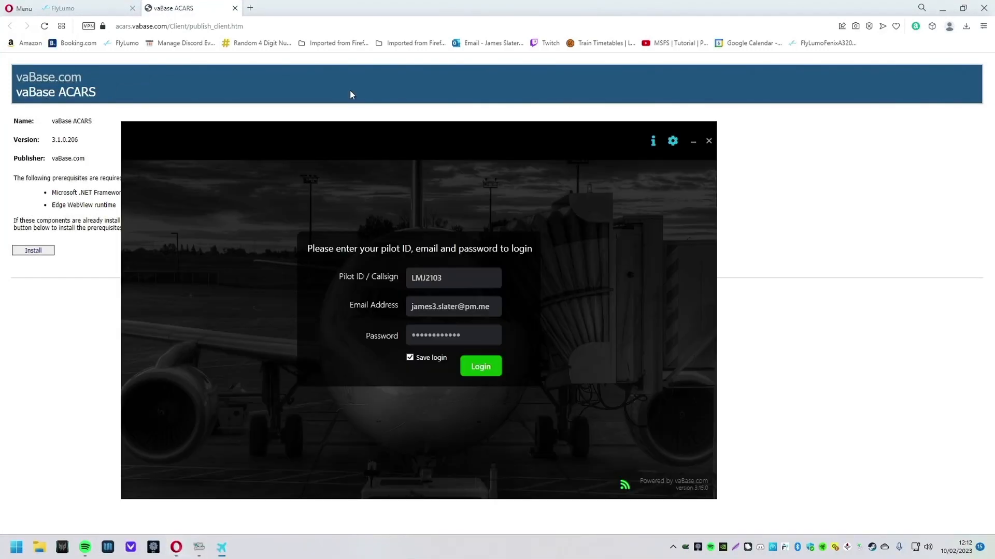
drag(406, 132, 648, 135)
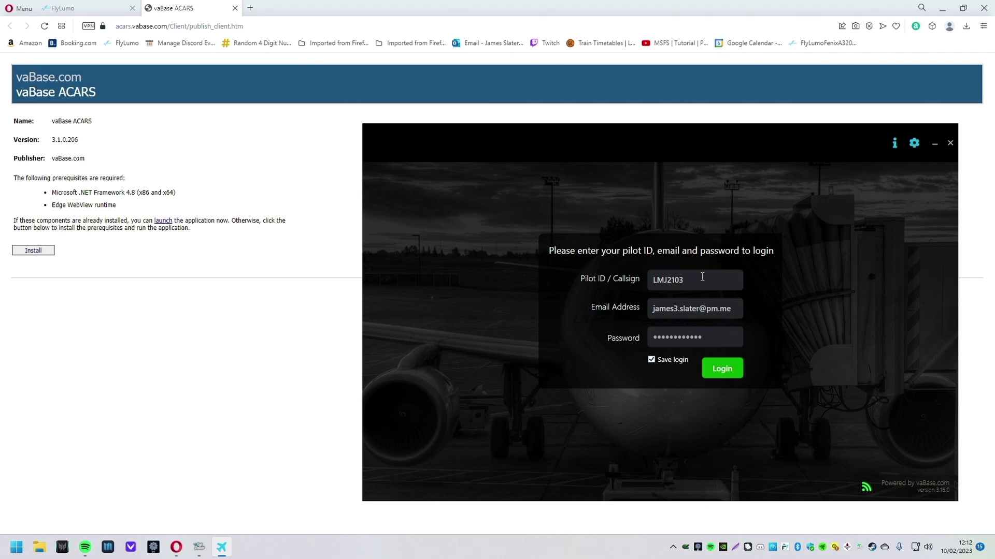
Step: Look up the pilot ID on the FlyLumo pilot dashboard
click(85, 8)
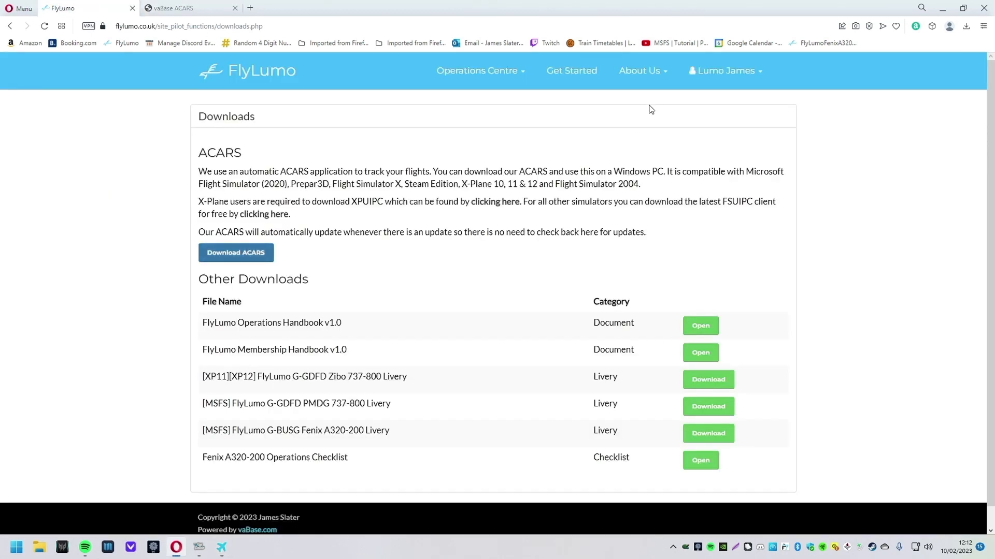
click(709, 64)
click(700, 101)
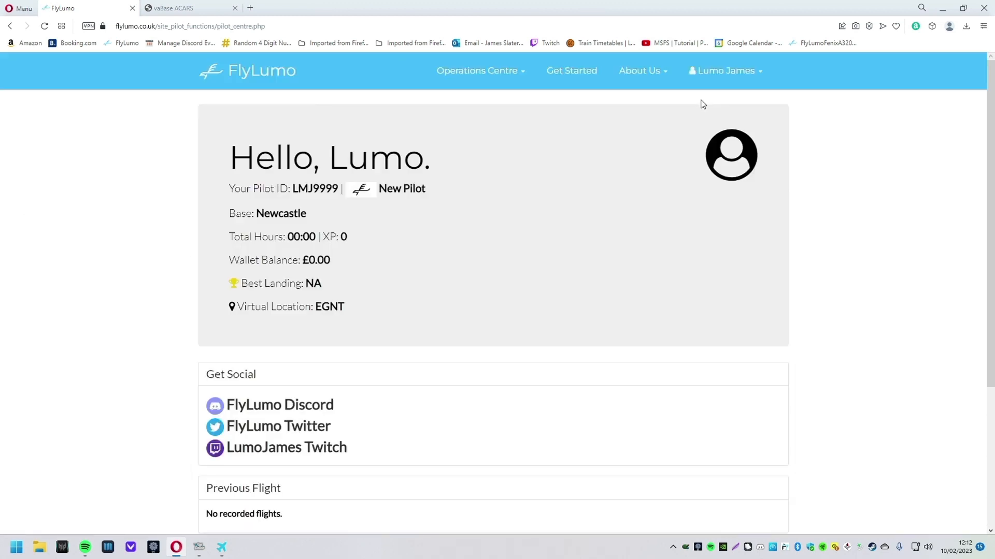
drag(286, 189, 339, 189)
click(310, 296)
Step: Review the saved e-mail and password in the ACARS login window and reposition it
click(221, 547)
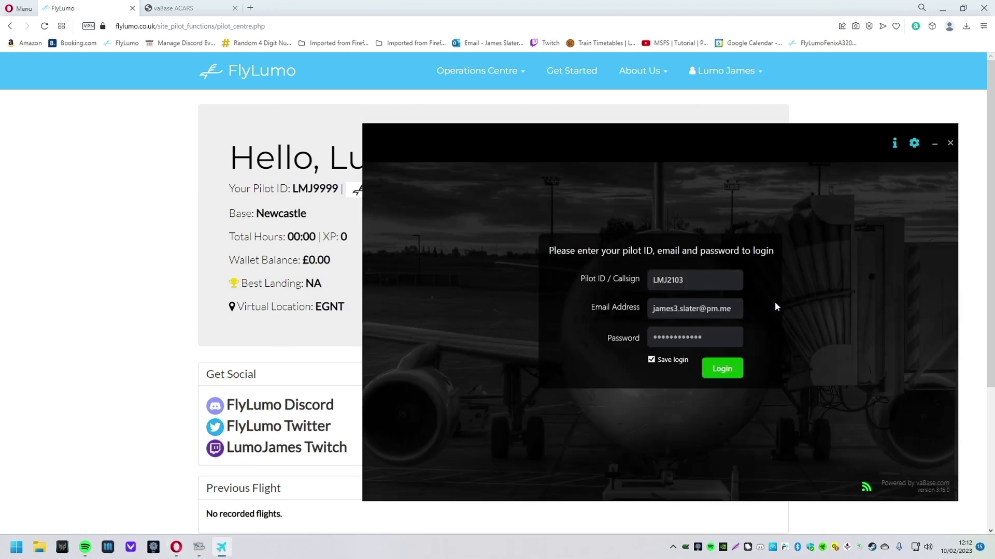
drag(741, 309, 665, 309)
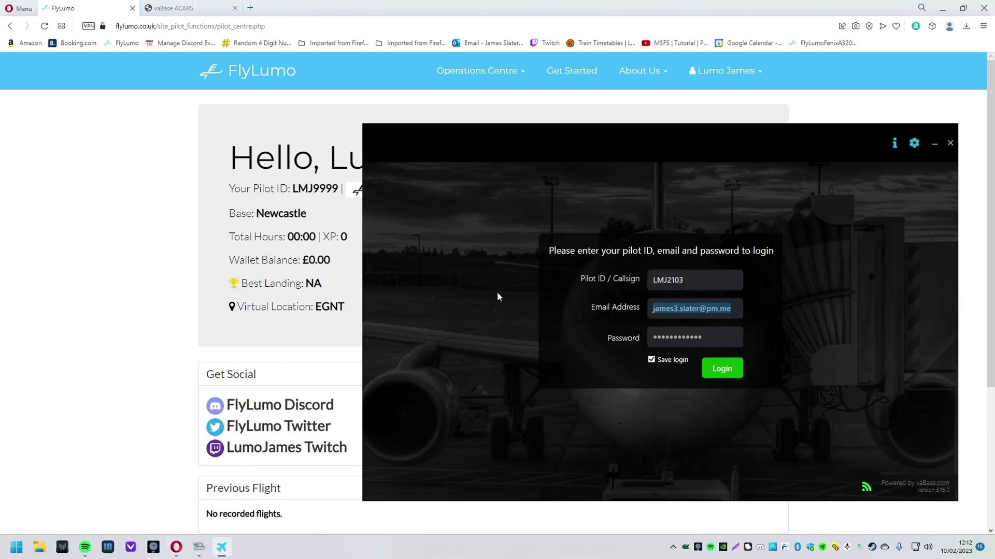
drag(733, 333, 626, 346)
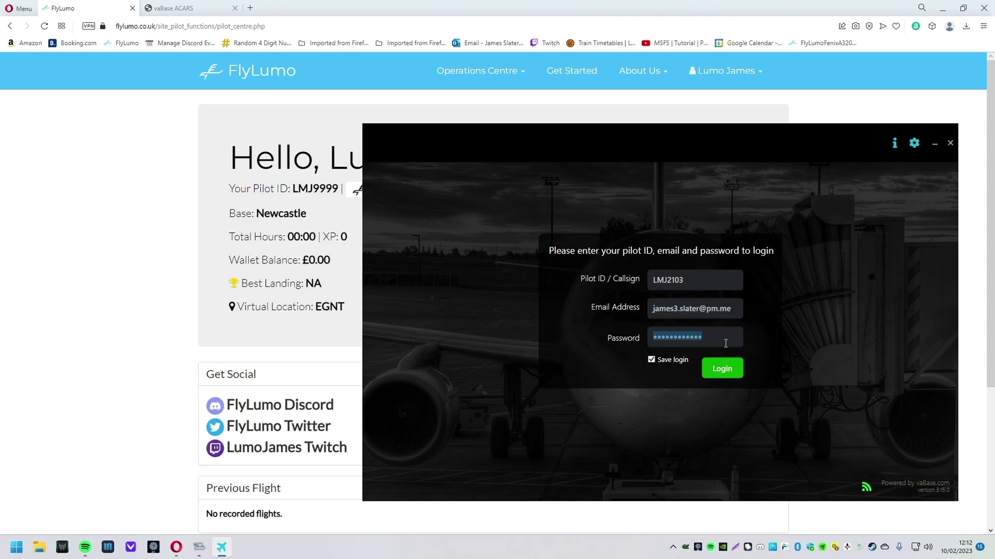
drag(744, 311, 623, 311)
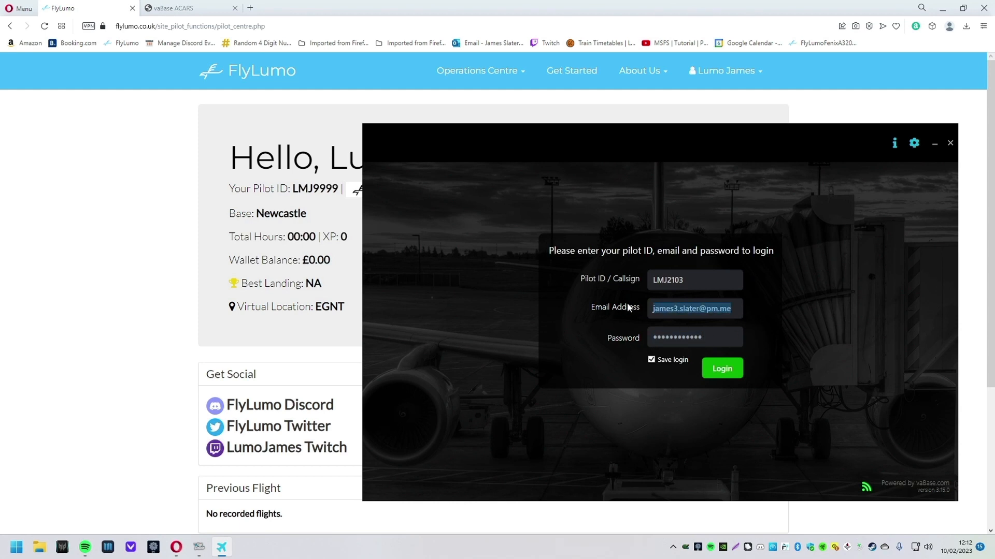
drag(666, 142, 738, 170)
Step: Correct the pilot ID number and account e-mail in ACARS, then log in
drag(756, 310, 740, 312)
text(9999)
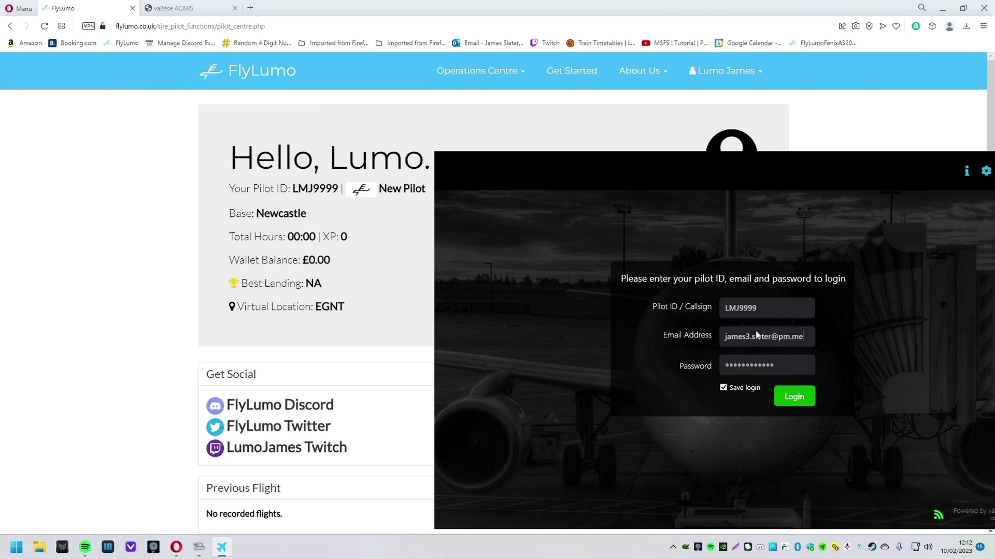
drag(803, 336, 666, 335)
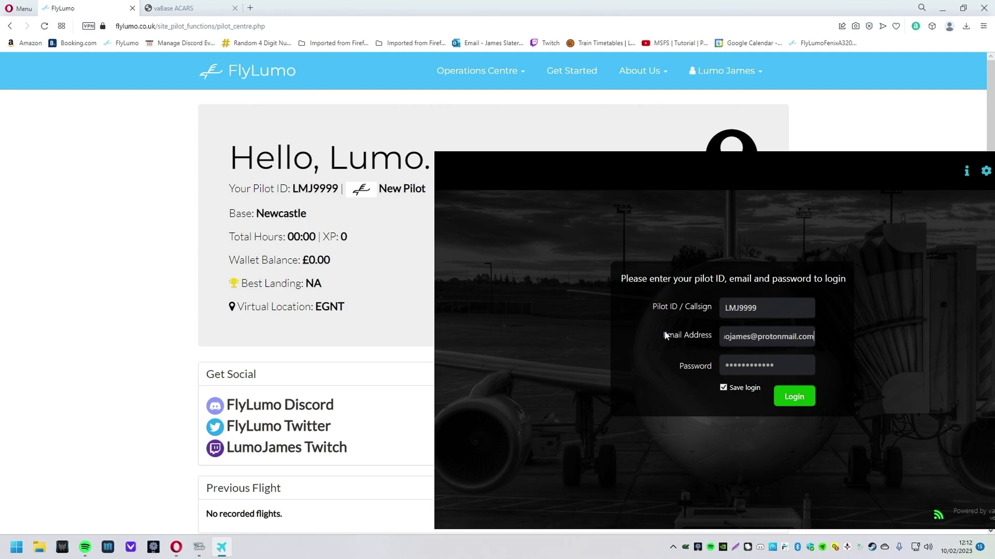
click(809, 398)
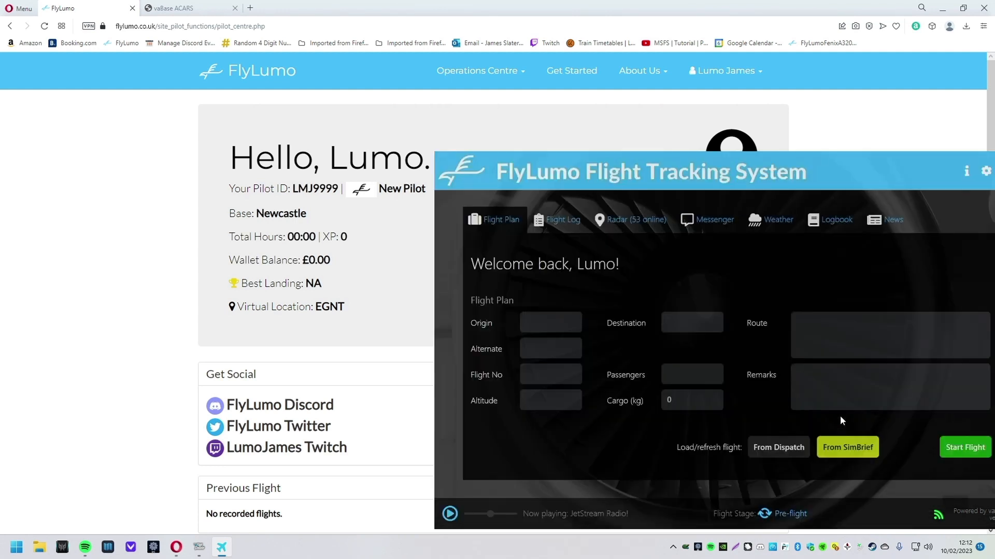
Step: Load flight LMJ897, EDDB to EGLL at 34000 ft, from SimBrief into ACARS
drag(847, 160, 713, 123)
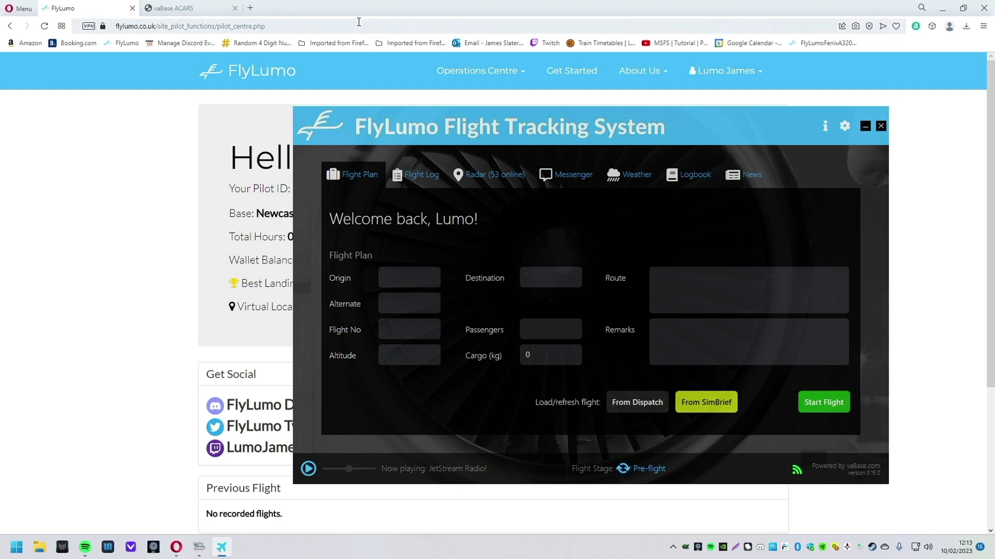
click(718, 402)
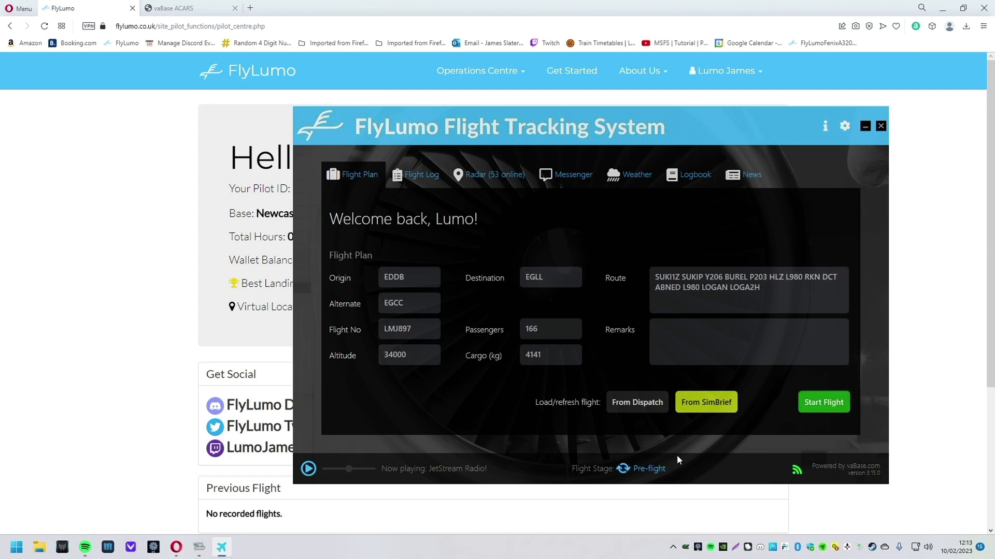
Step: Close ACARS and relaunch vaBase ACARS from Start search, approving the UAC prompt
click(880, 126)
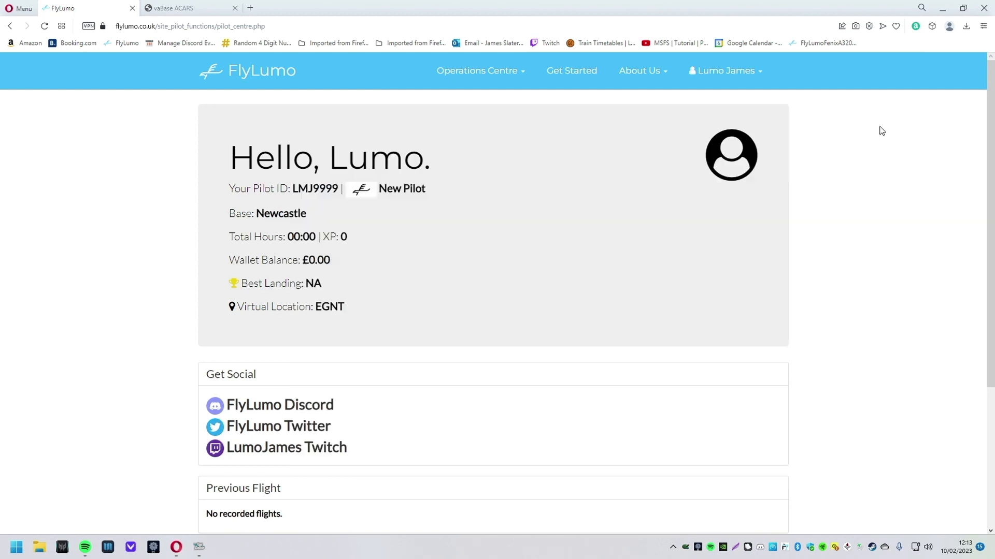
click(2, 554)
text(vsab)
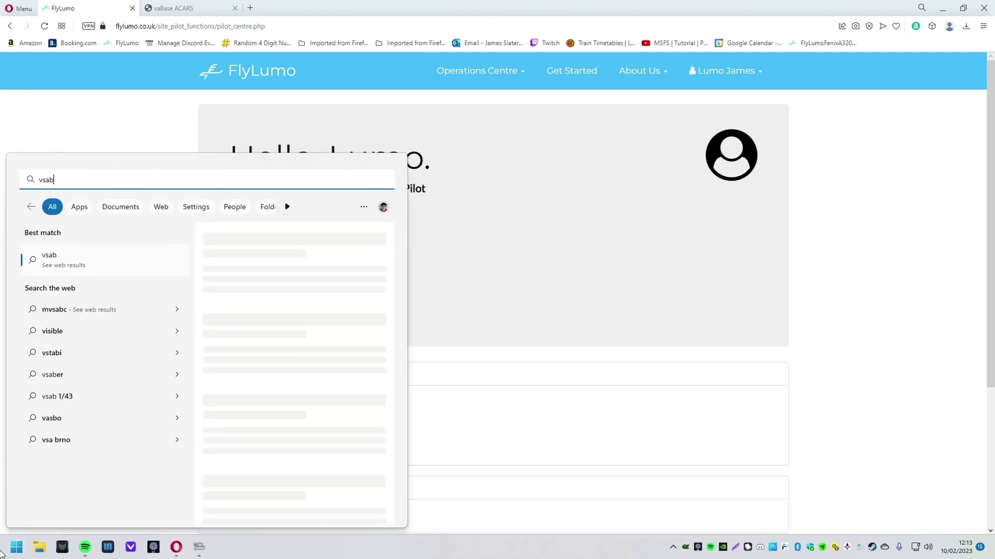
key(BackSpace)
key(BackSpace)
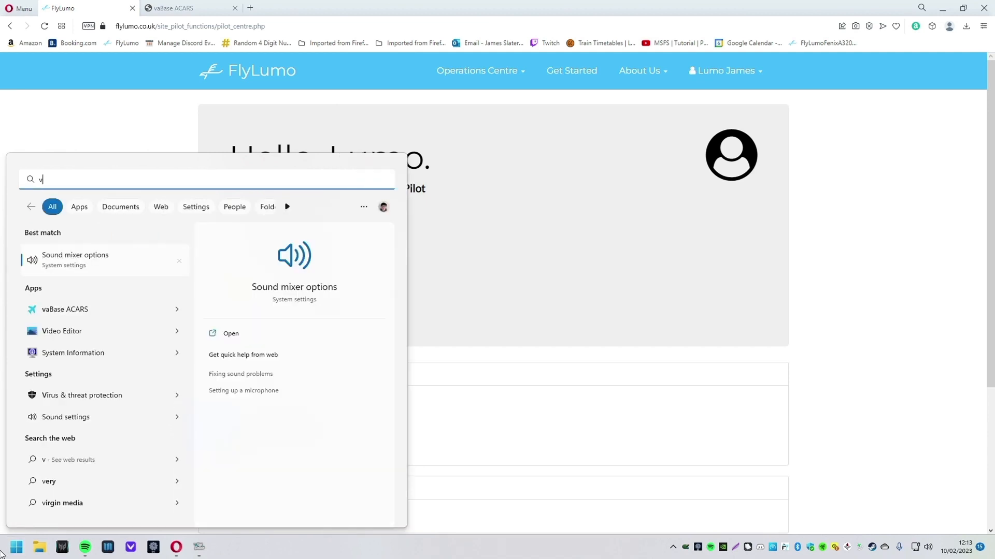
text(a)
key(Return)
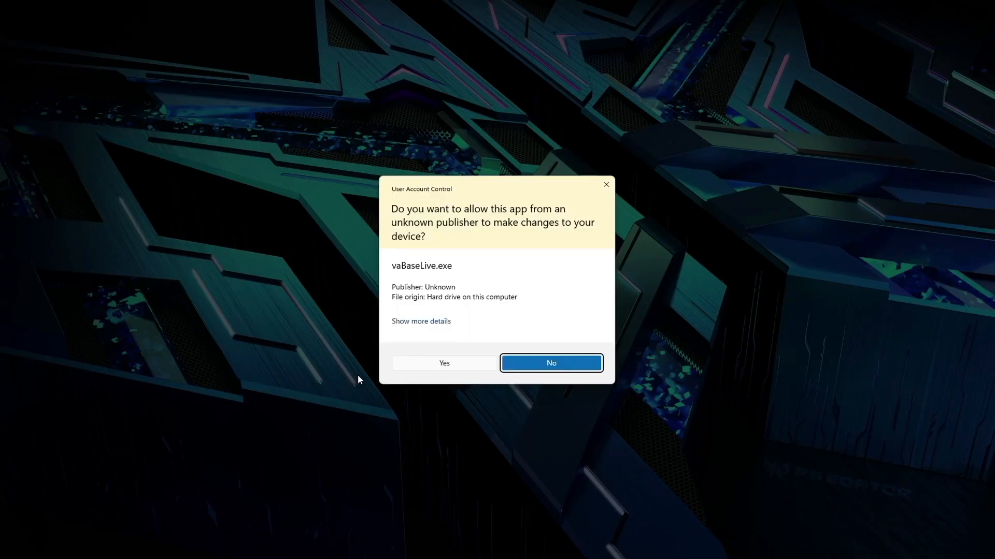
click(453, 368)
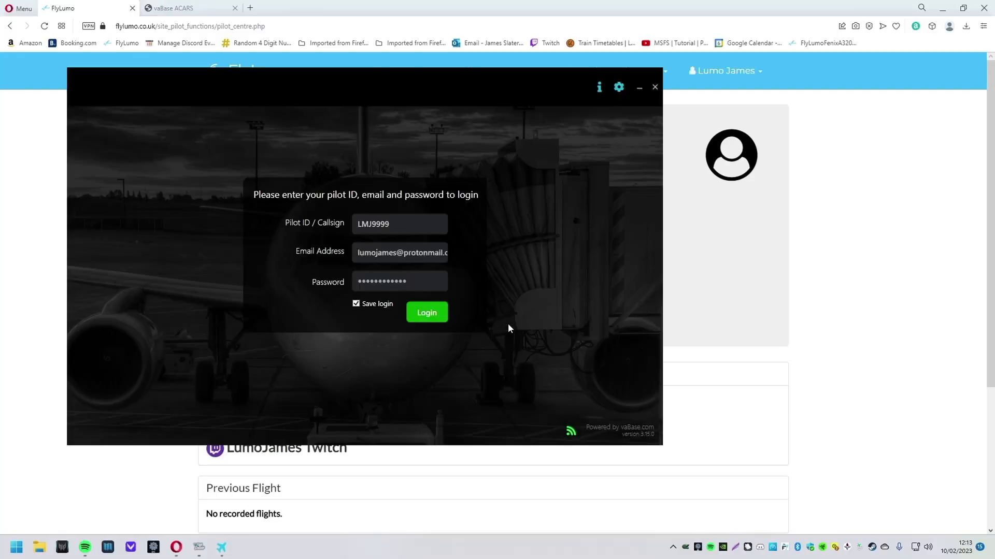
Step: Log in to the tracking system and bring the FlyLumo pilot centre to the front
click(442, 318)
drag(493, 91, 730, 139)
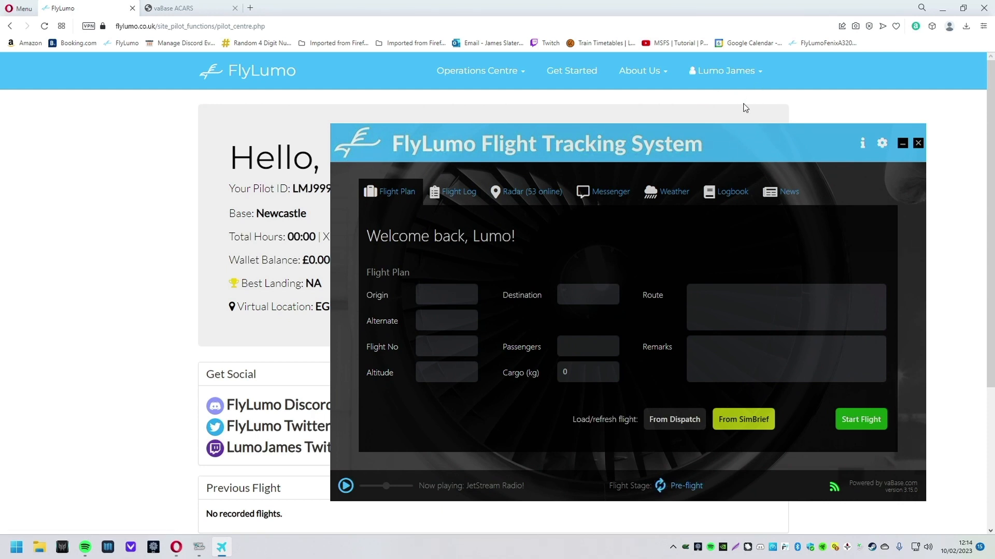
click(725, 114)
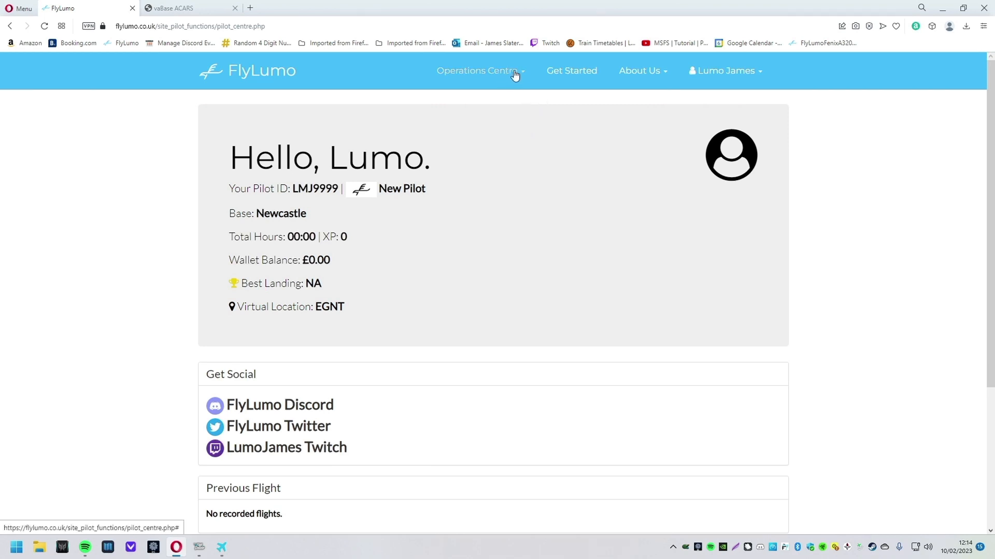
Step: Open the Route Map from the Operations Centre menu
click(482, 75)
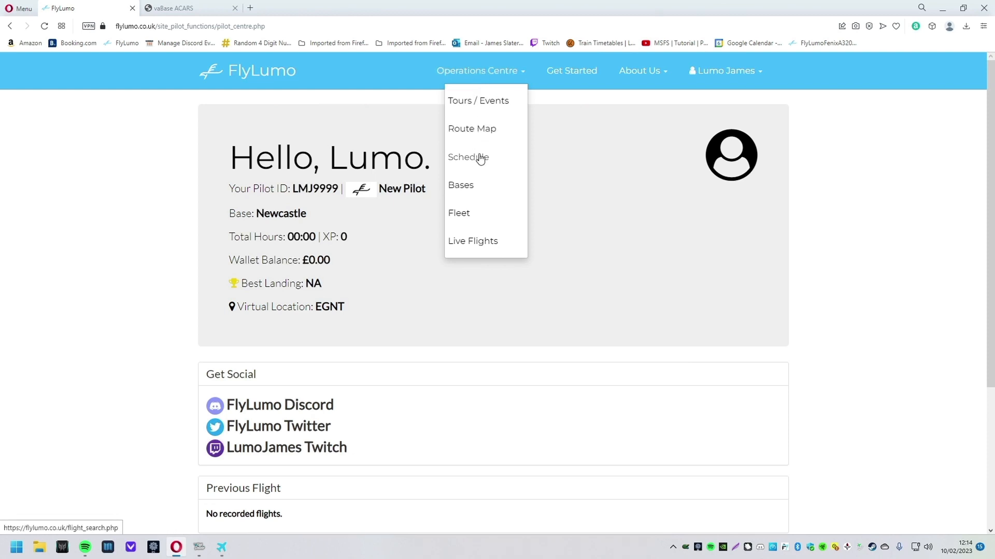
click(475, 130)
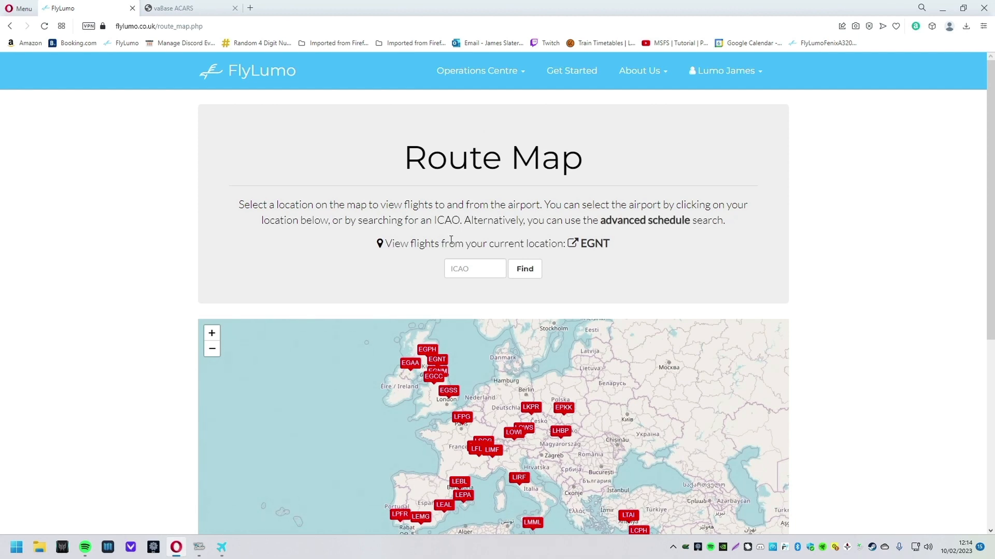
scroll(866, 244, down, 2)
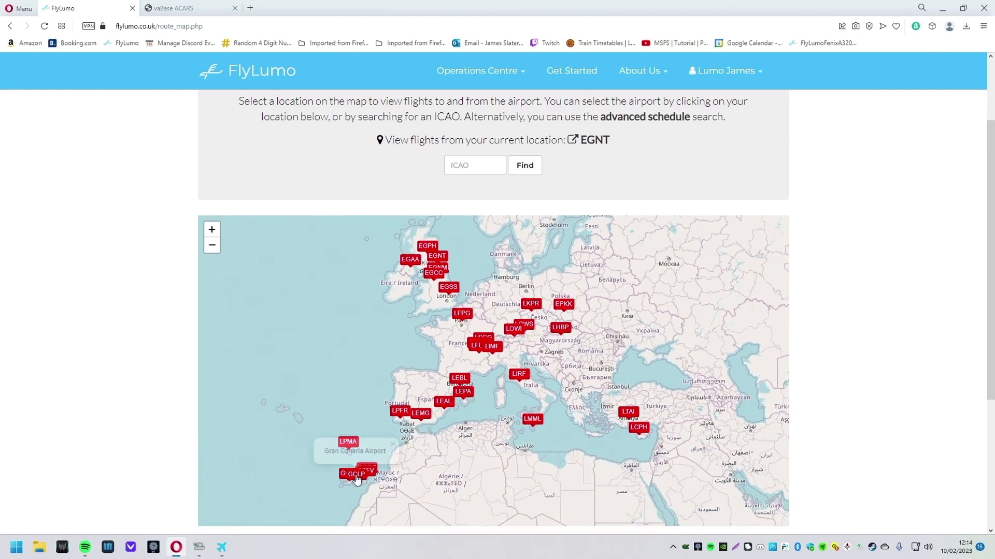
drag(532, 463, 566, 471)
scroll(831, 343, down, 1)
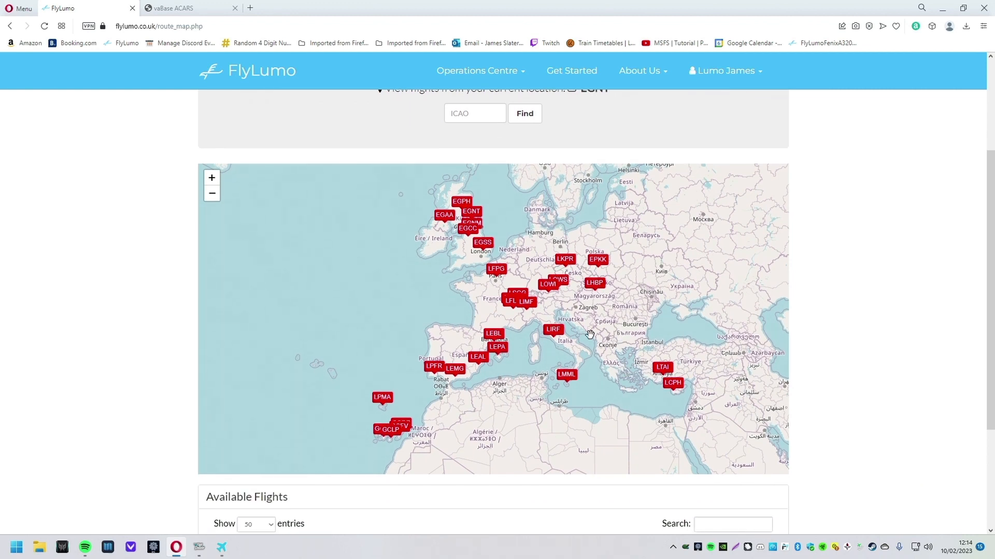
scroll(590, 335, down, 1)
Step: Pan and zoom the route map from North America and Asia to Europe and Great Britain
drag(428, 302, 561, 297)
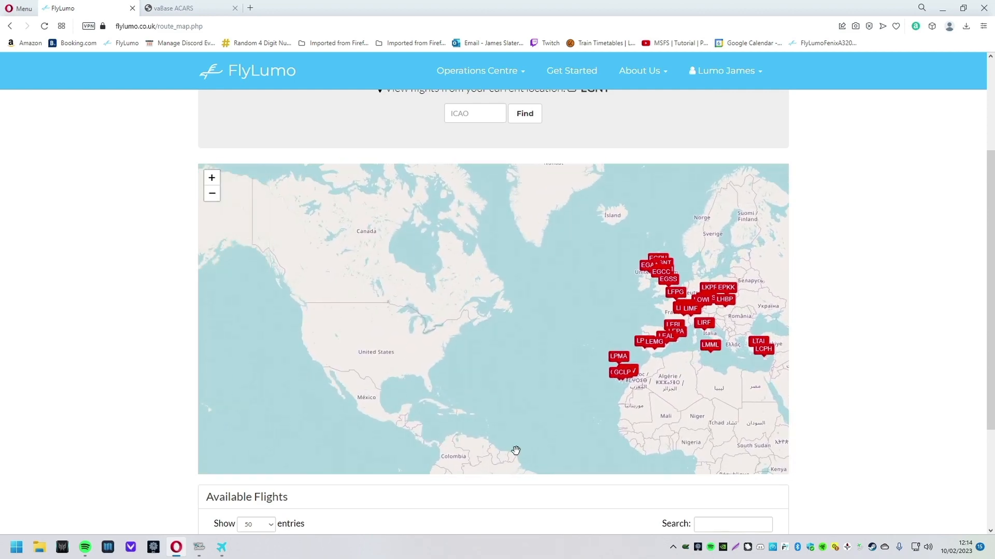
drag(612, 319, 486, 323)
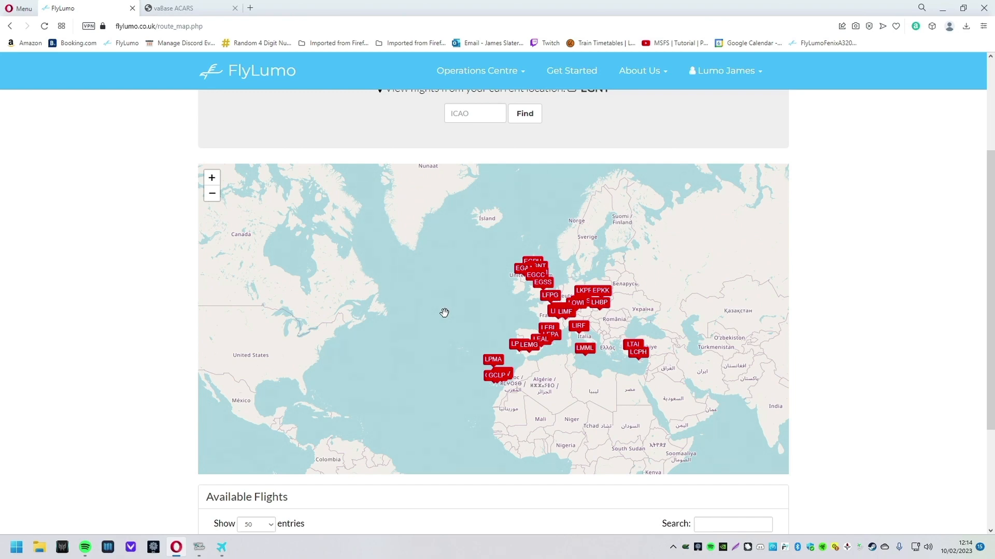
drag(487, 293, 514, 294)
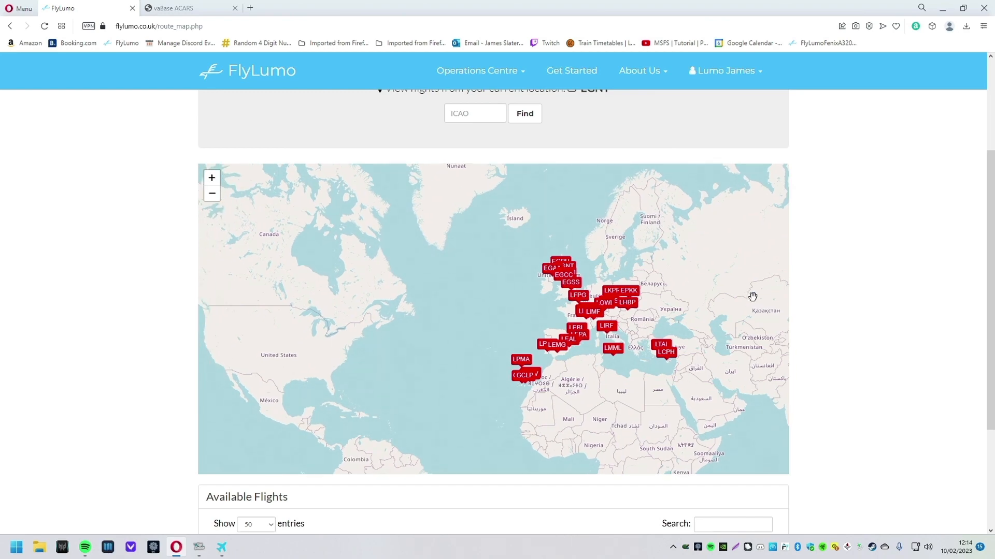
drag(755, 298, 721, 327)
scroll(556, 335, up, 1)
drag(568, 330, 566, 263)
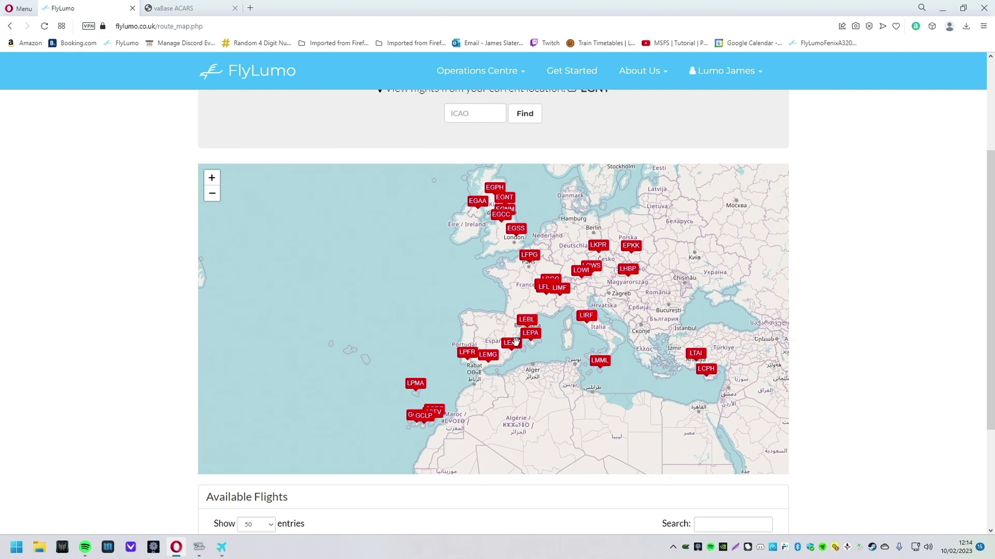
drag(652, 293, 658, 296)
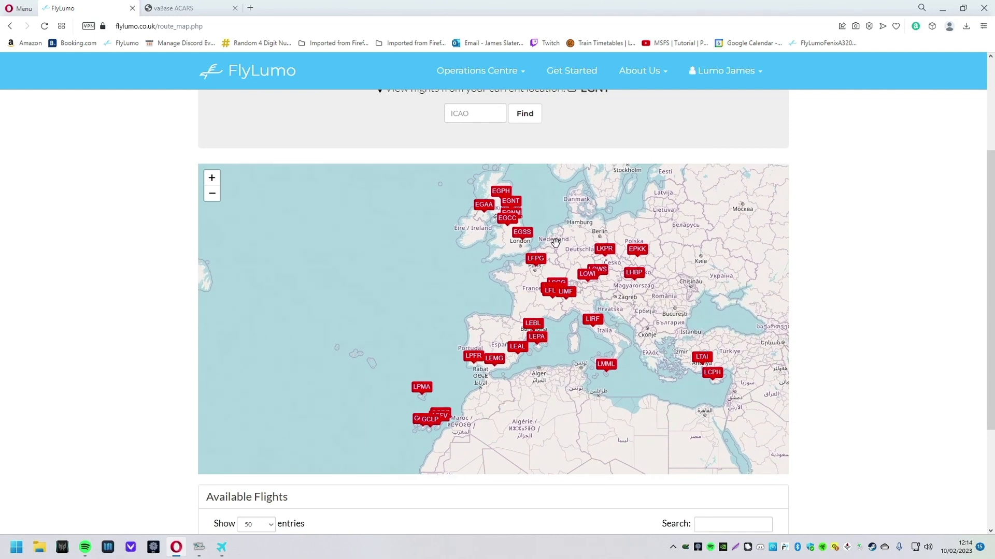
mouse_move(547, 211)
mouse_down()
mouse_move(560, 258)
mouse_move(593, 282)
mouse_up()
scroll(554, 258, up, 2)
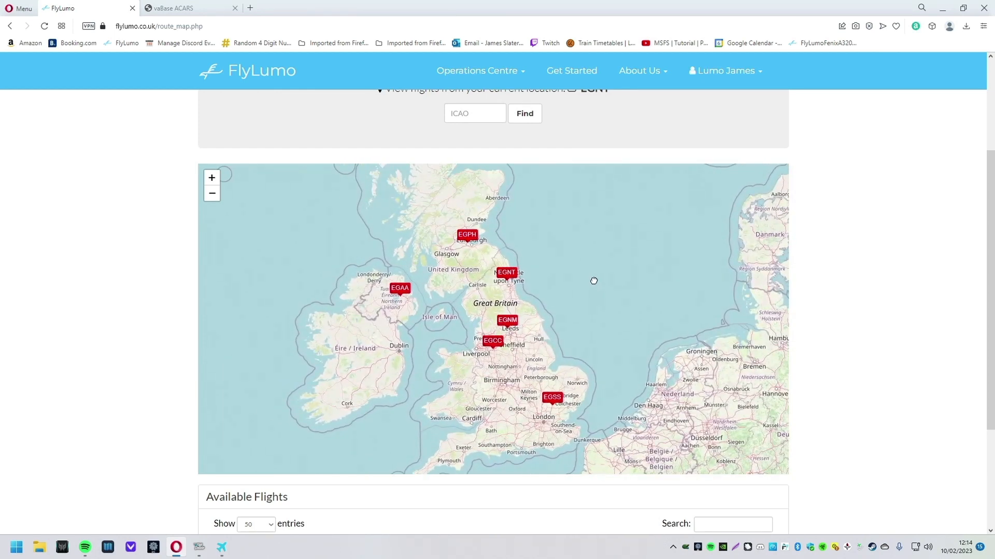
Step: Select the Newcastle (EGNT) marker on the map to show its routes and airport details
click(509, 280)
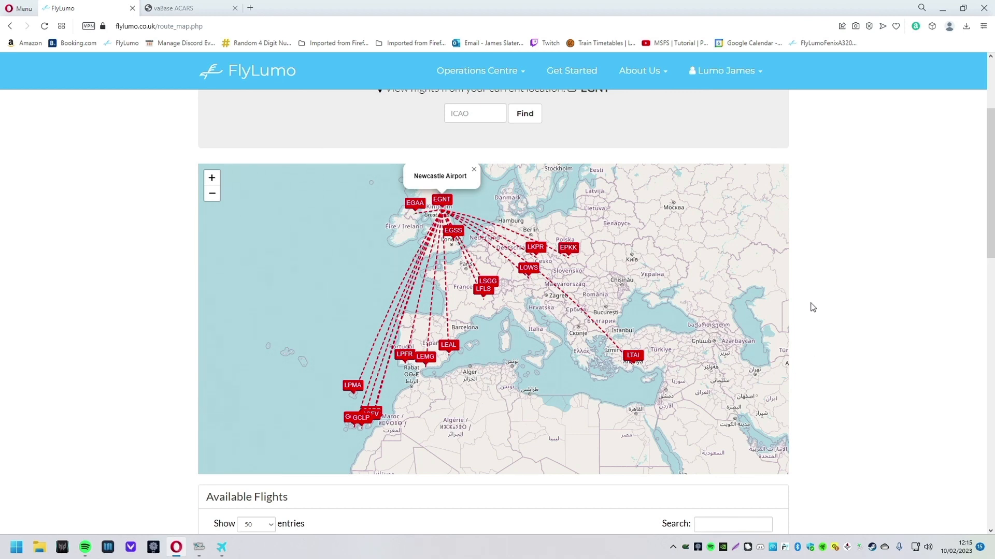
scroll(812, 306, down, 1)
scroll(829, 285, down, 3)
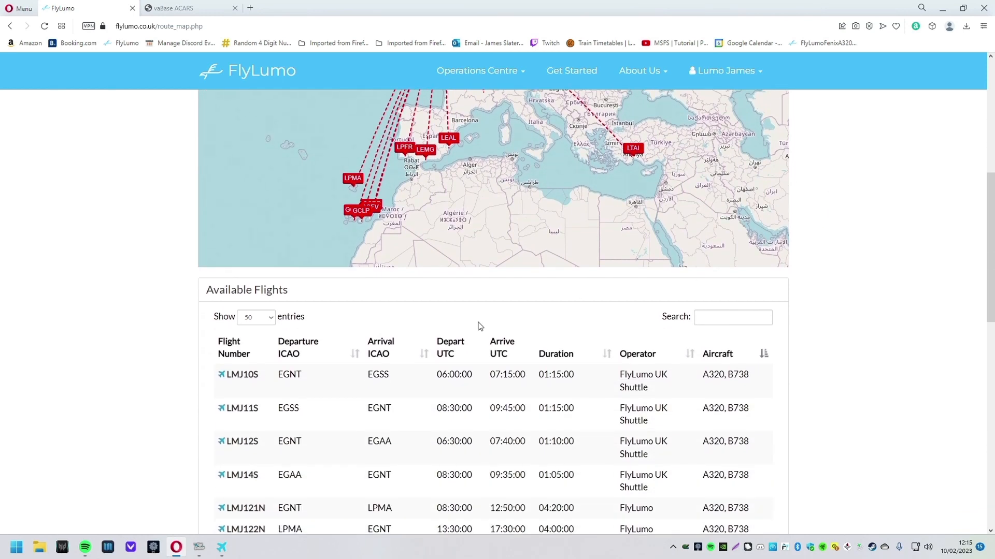
scroll(871, 371, up, 1)
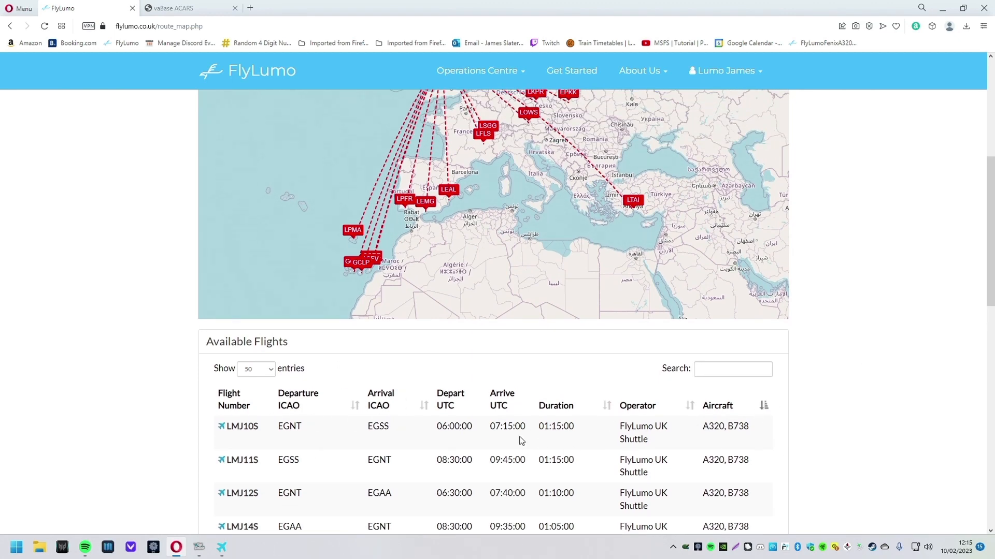
scroll(524, 440, up, 2)
click(443, 149)
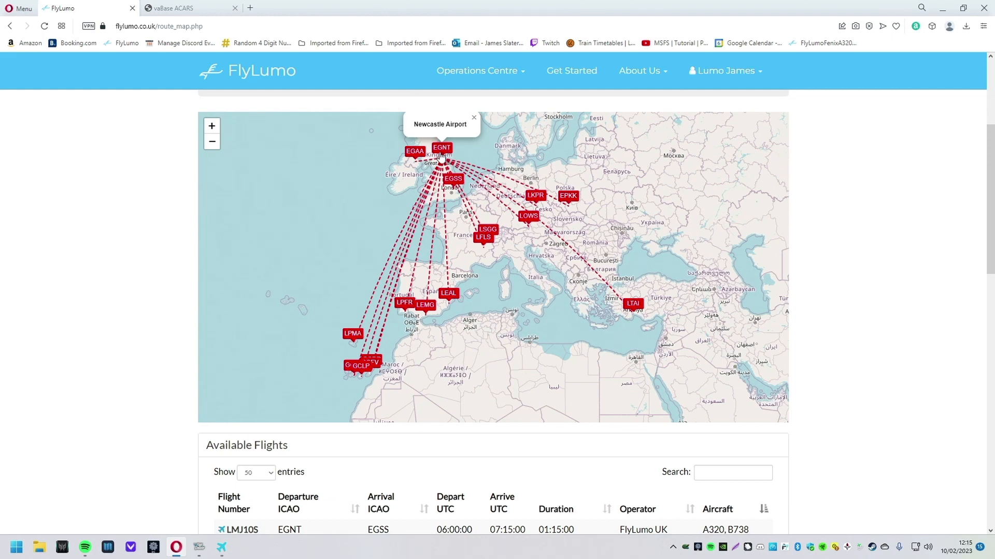
Step: Locate flight LMJ135N, EGNT to LEAL, 06:30–09:35 UTC, in the Available Flights table
scroll(860, 337, down, 4)
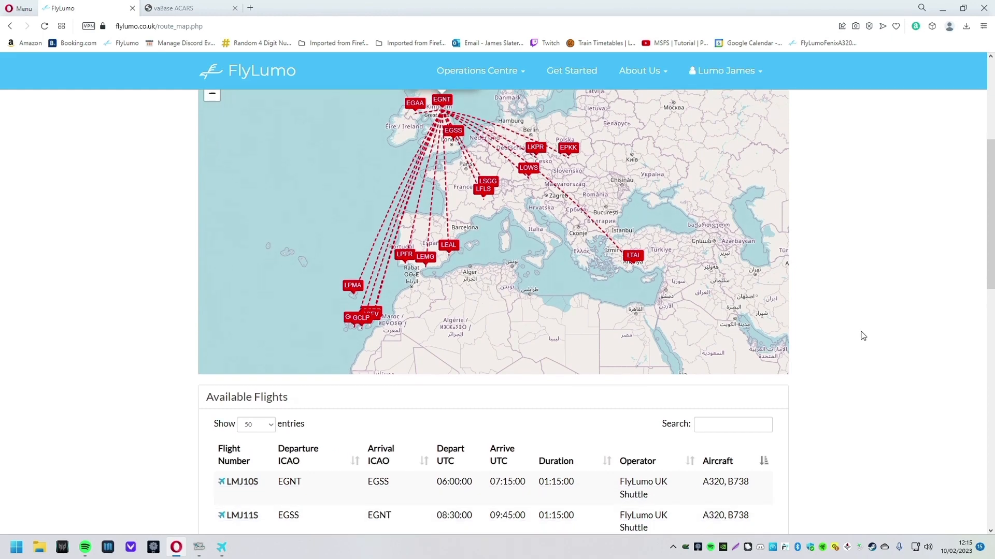
scroll(863, 336, down, 1)
scroll(315, 306, down, 2)
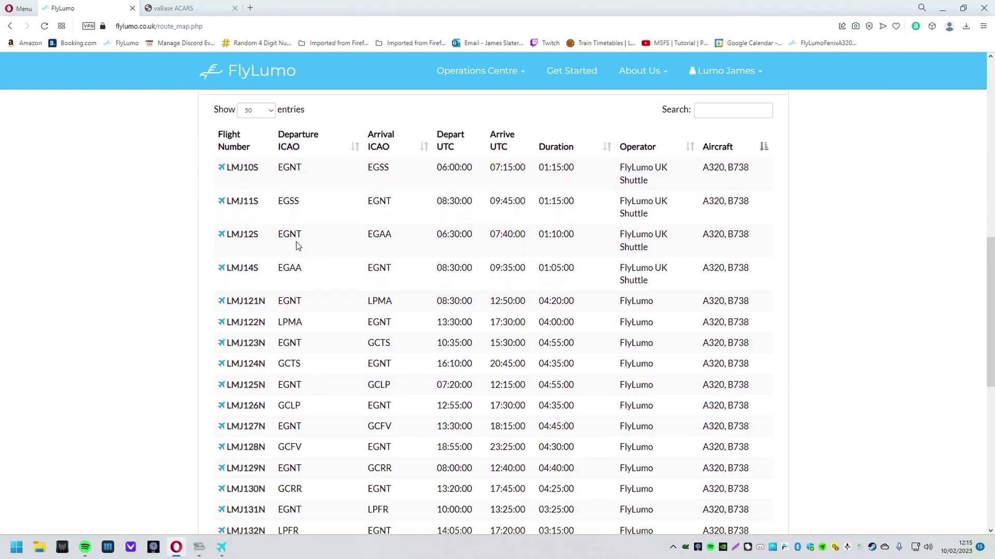
scroll(289, 388, down, 1)
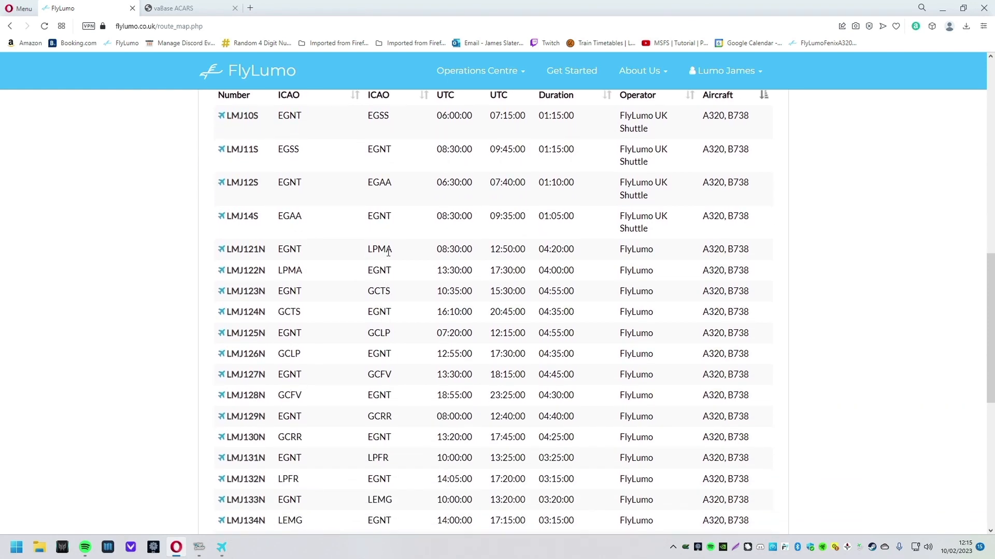
scroll(384, 315, down, 1)
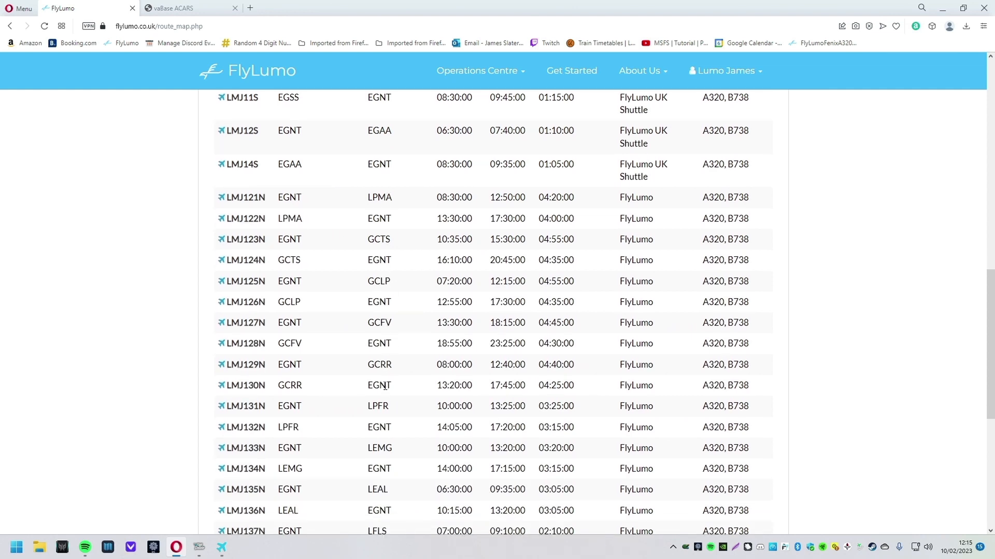
scroll(385, 412, down, 1)
drag(397, 440, 284, 441)
drag(364, 445, 746, 438)
click(411, 445)
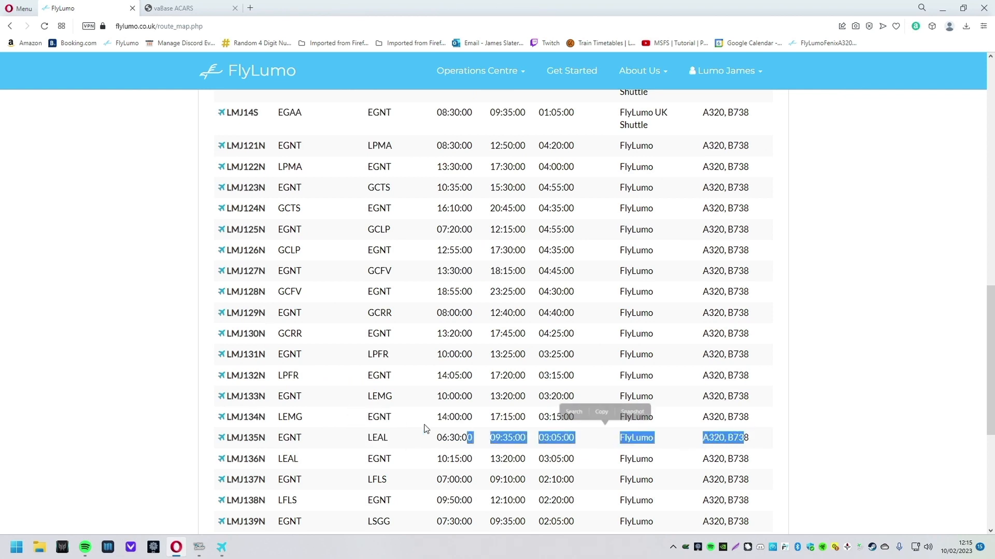
click(294, 438)
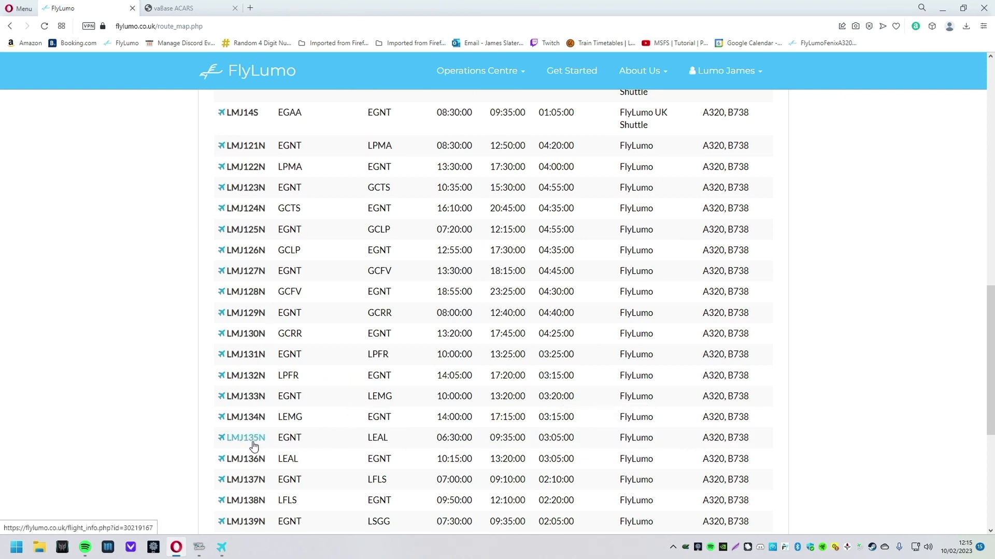
Step: Open LMJ135N's flight information and review its 06:30 departure, 03:05 duration and route map
click(259, 440)
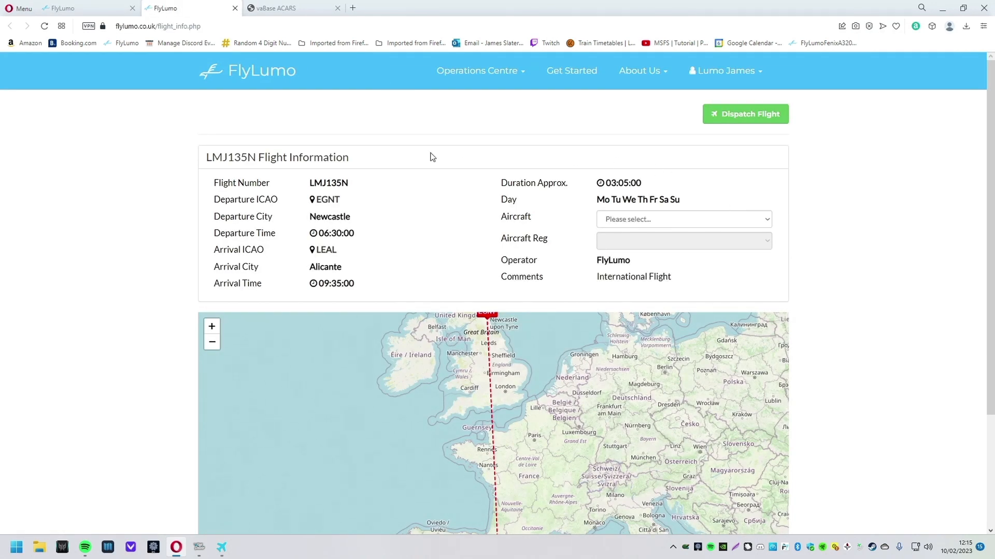
drag(322, 217, 381, 225)
drag(316, 267, 311, 234)
click(363, 293)
click(394, 260)
click(383, 238)
drag(603, 183, 733, 207)
click(721, 207)
scroll(762, 210, down, 2)
scroll(814, 192, up, 2)
scroll(813, 207, down, 3)
drag(622, 287, 631, 301)
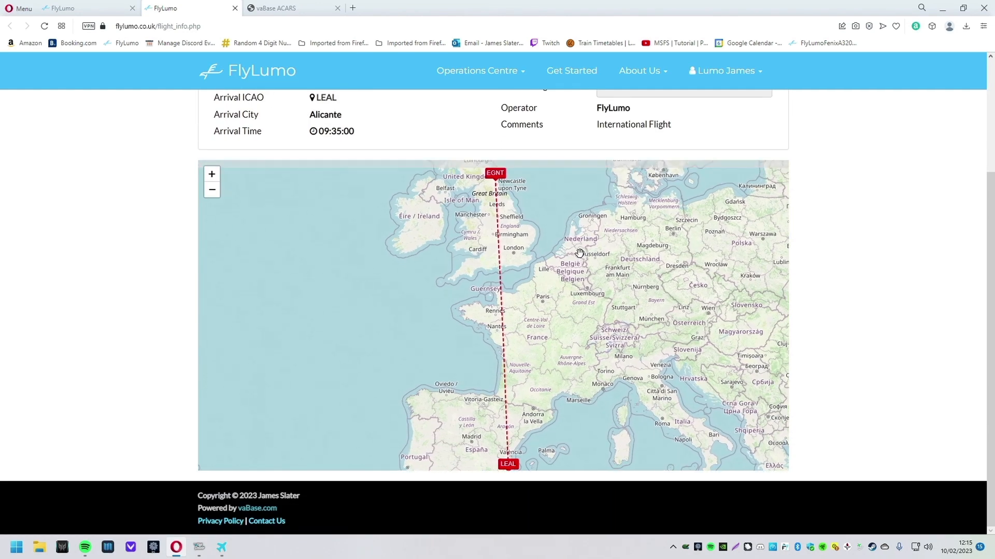
scroll(872, 277, up, 3)
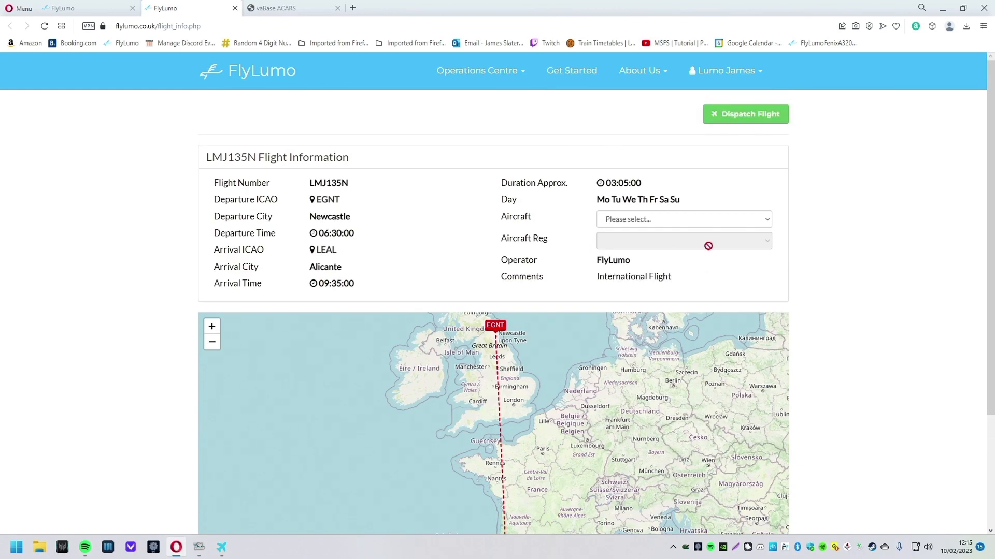
Step: Set the flight's aircraft to B738 with registration G-GDFD
click(757, 226)
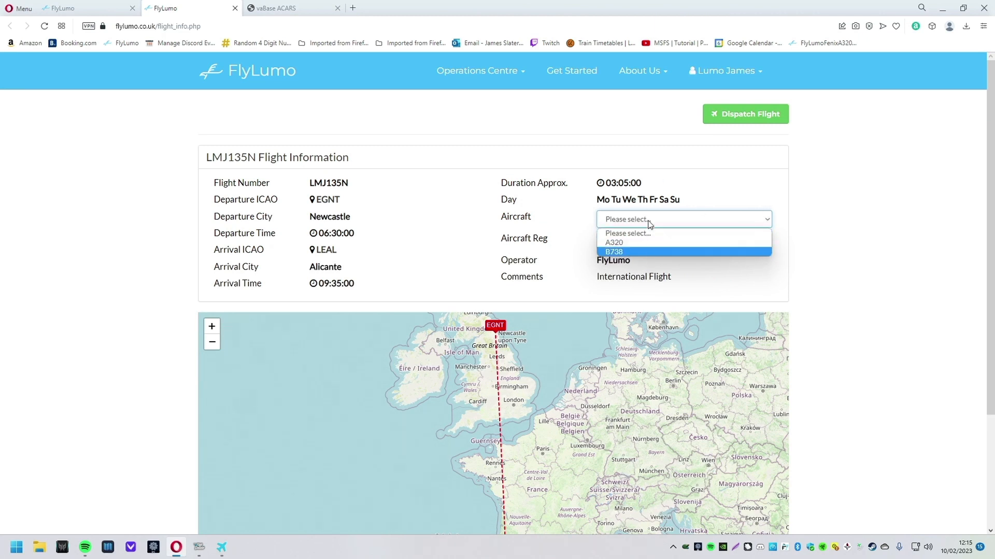
click(628, 252)
click(765, 243)
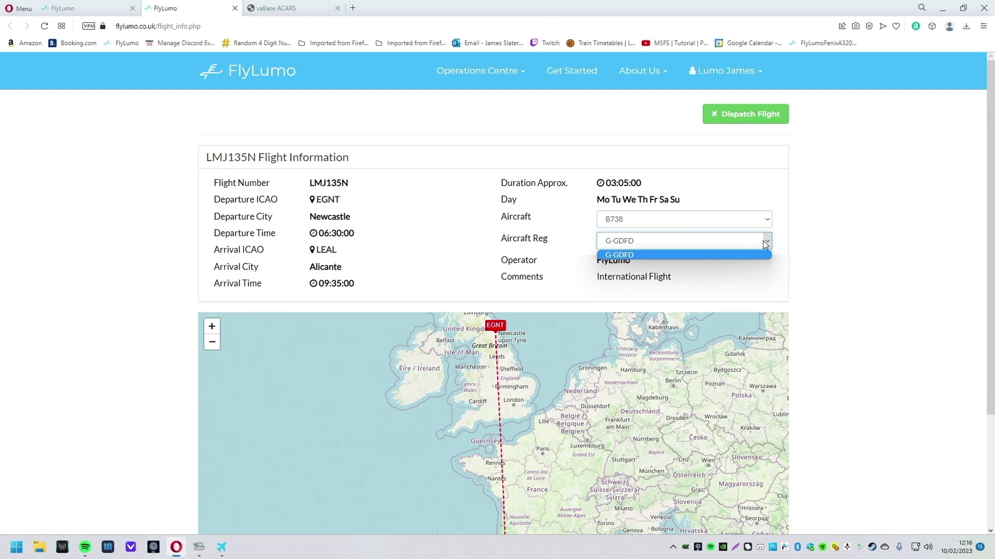
click(646, 256)
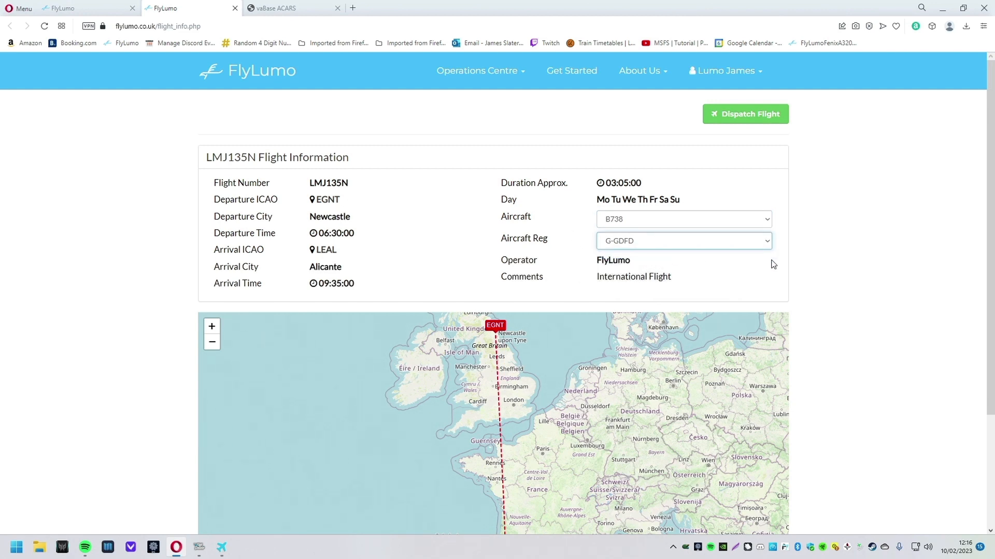
click(843, 276)
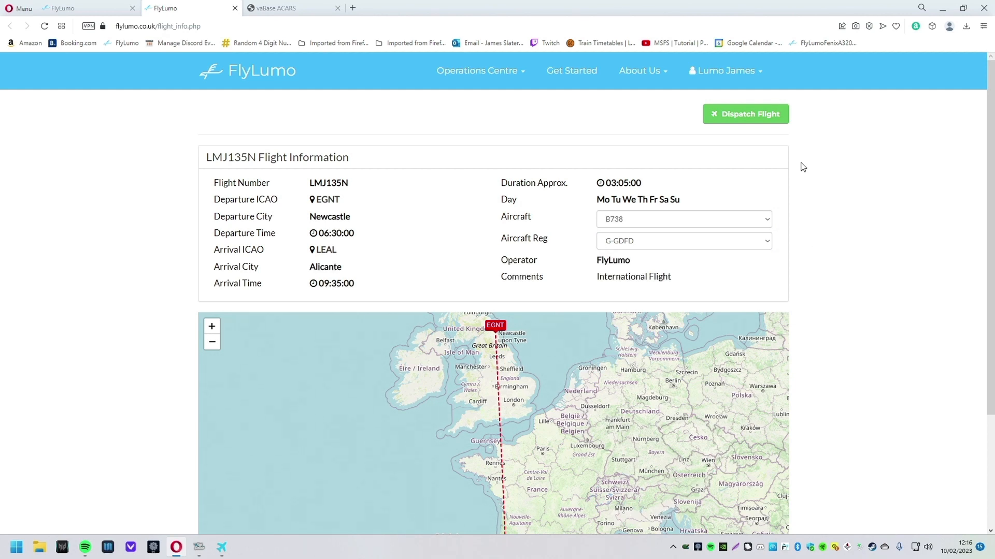
Step: Dispatch LMJ135N and open its OFP summary in the Dispatch Center
click(755, 120)
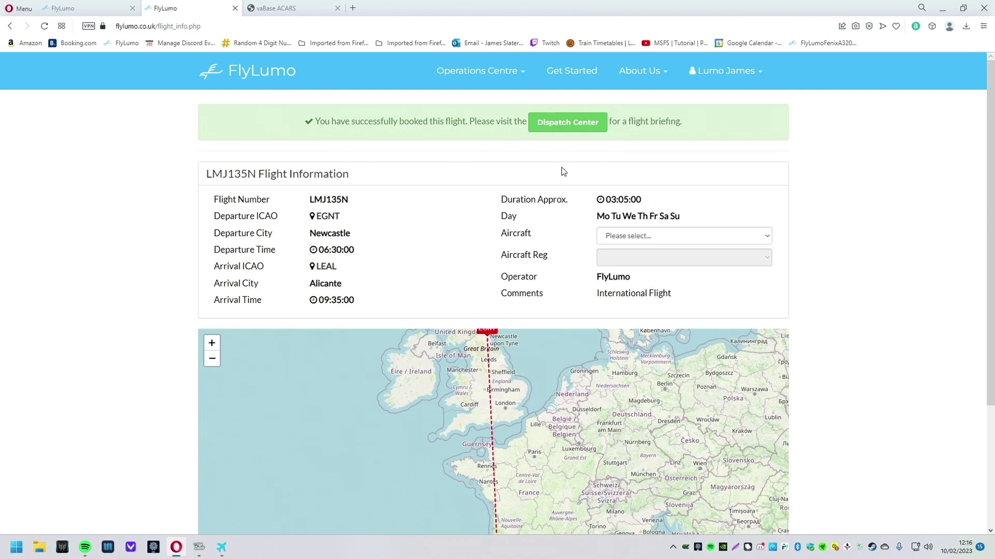
click(569, 126)
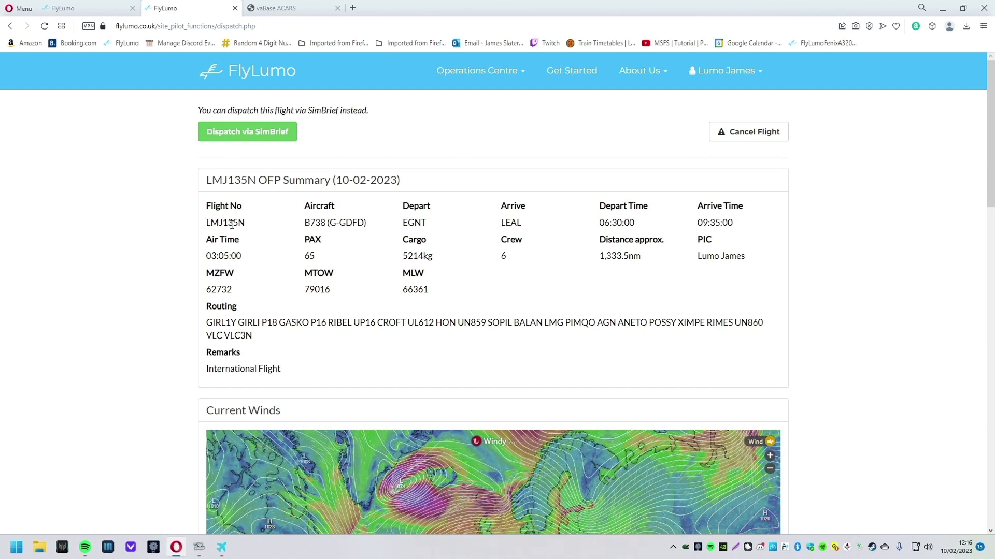
drag(206, 206, 239, 224)
drag(306, 206, 428, 223)
click(431, 226)
drag(501, 226, 644, 227)
click(574, 229)
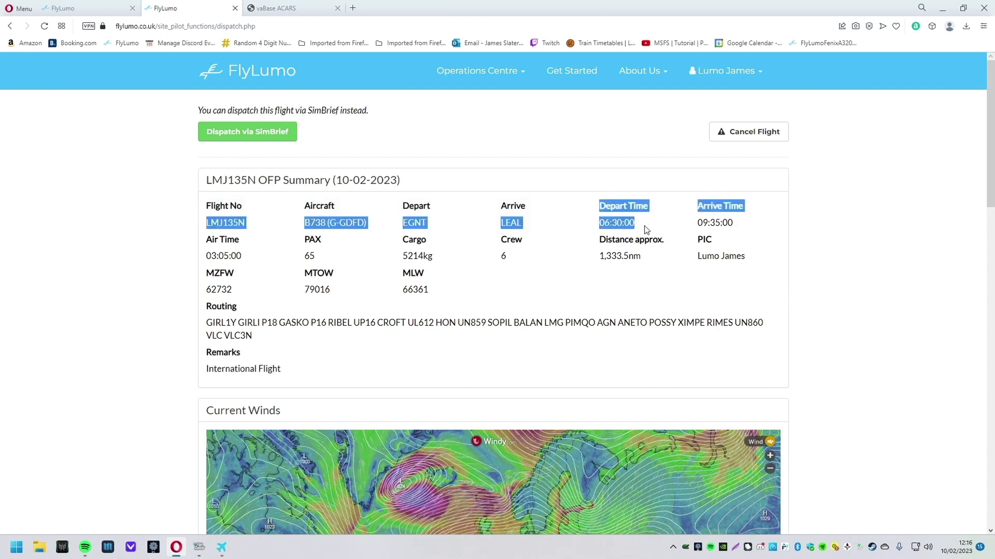
drag(699, 208, 741, 233)
click(736, 227)
click(733, 226)
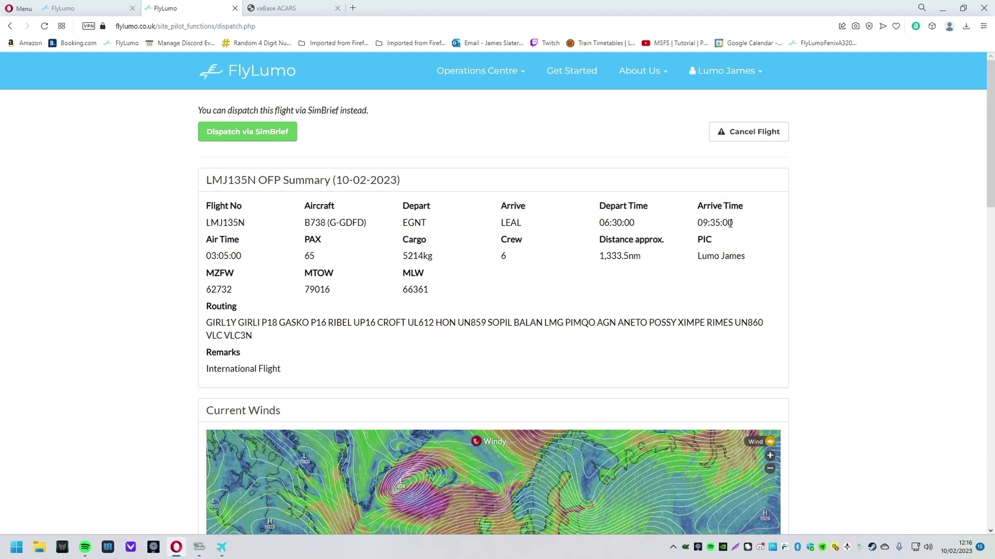
drag(299, 259, 315, 257)
click(435, 264)
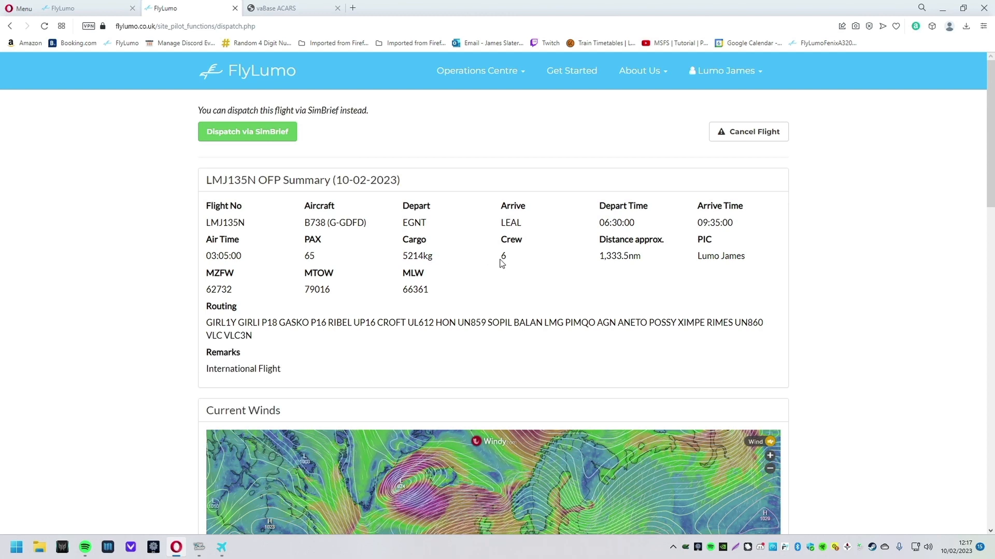
click(577, 269)
drag(601, 261, 772, 262)
click(688, 270)
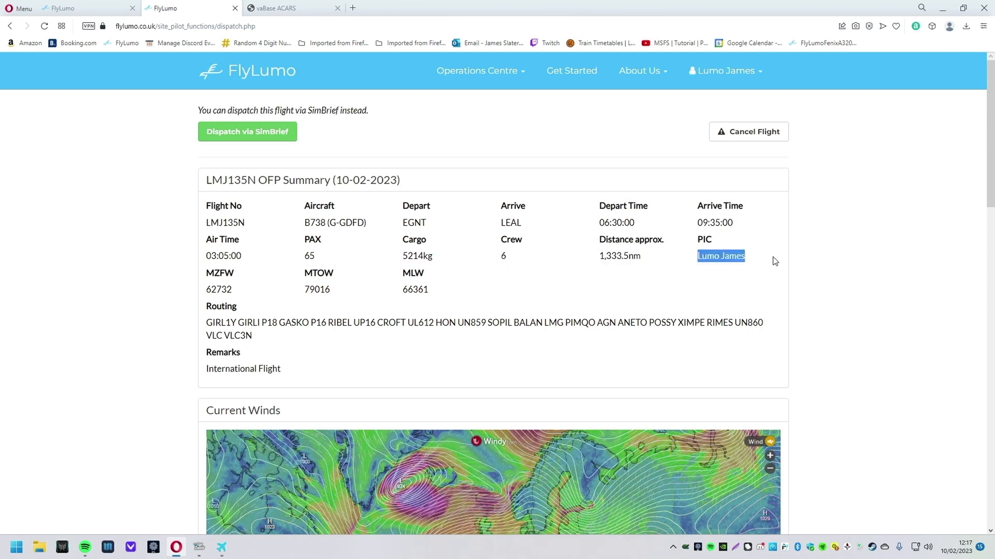
drag(207, 273, 235, 274)
click(270, 286)
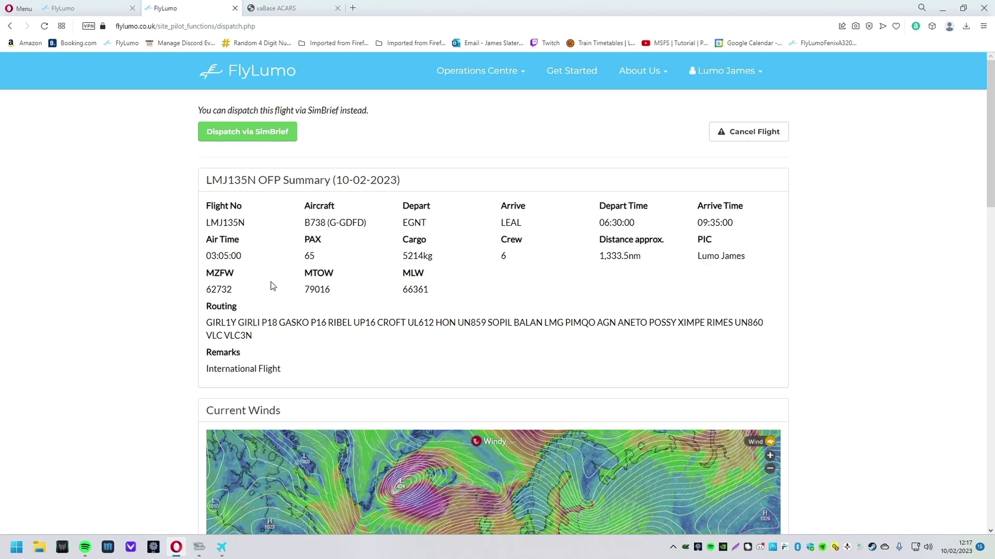
drag(304, 290, 357, 298)
drag(196, 284, 273, 290)
click(273, 290)
drag(402, 291, 473, 291)
click(473, 292)
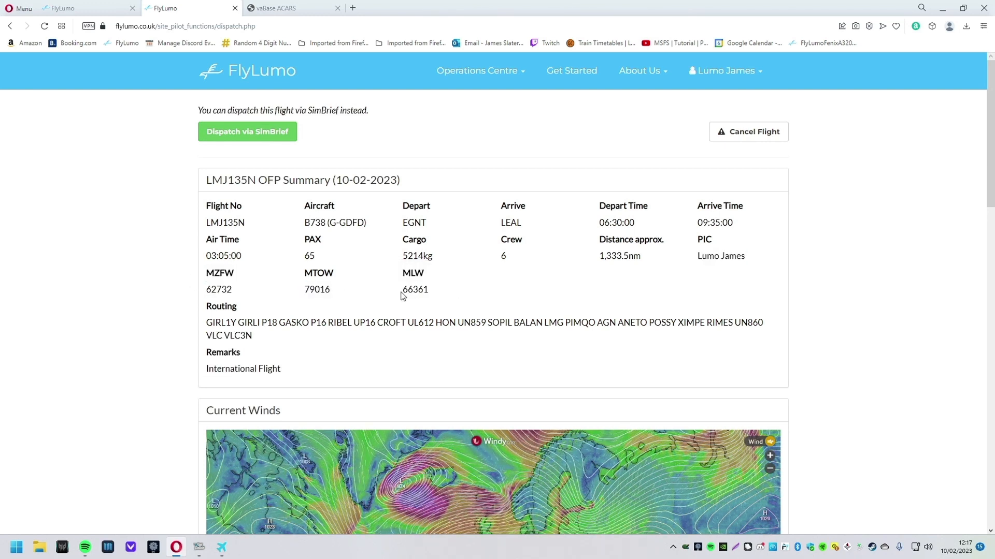
scroll(262, 314, down, 1)
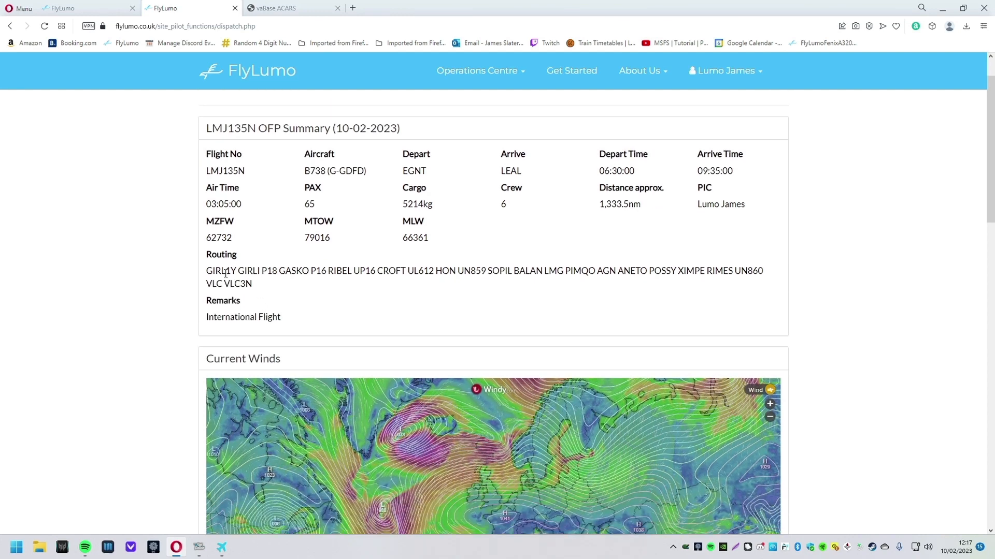
drag(212, 272, 317, 293)
click(317, 294)
drag(207, 275, 330, 288)
click(292, 291)
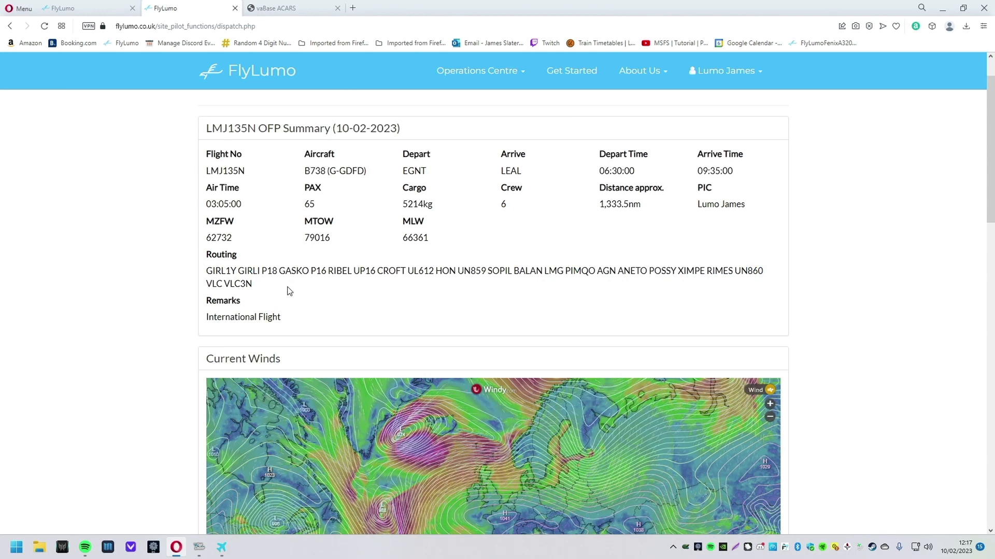
scroll(289, 291, down, 1)
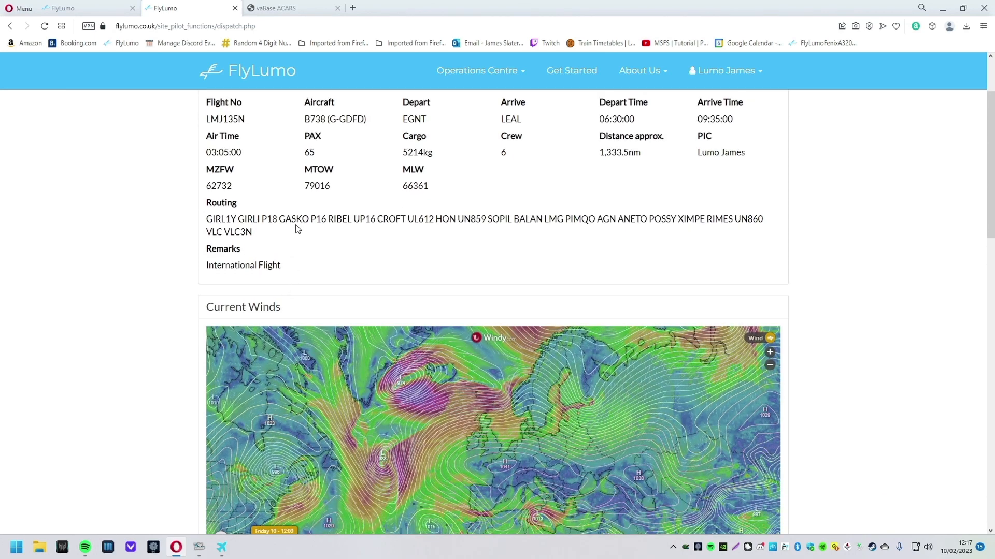
drag(252, 233, 206, 220)
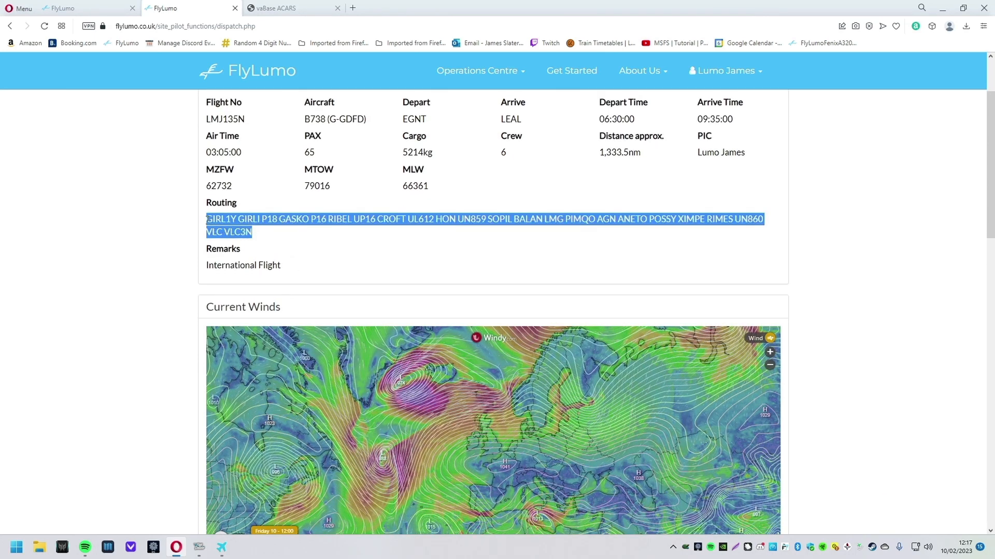
click(215, 219)
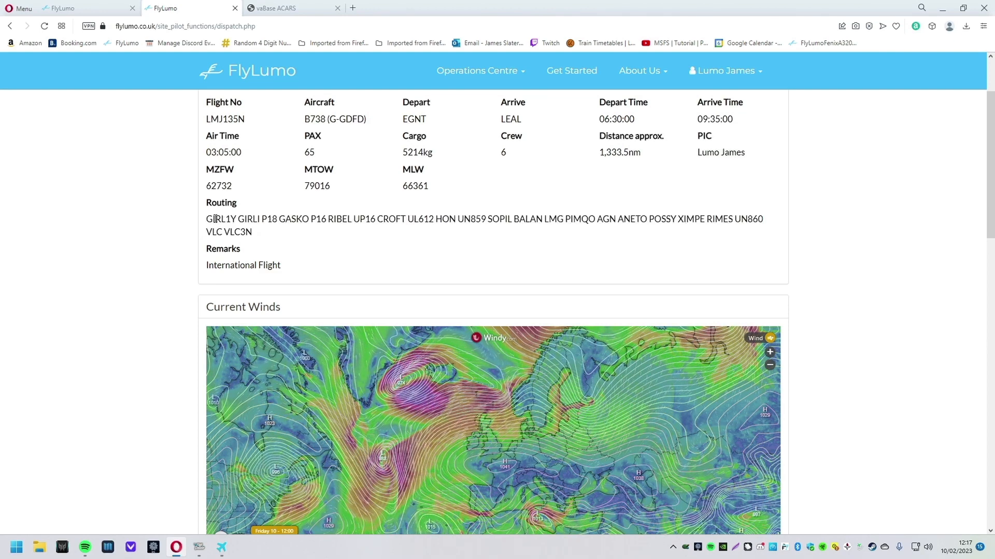
scroll(764, 260, down, 4)
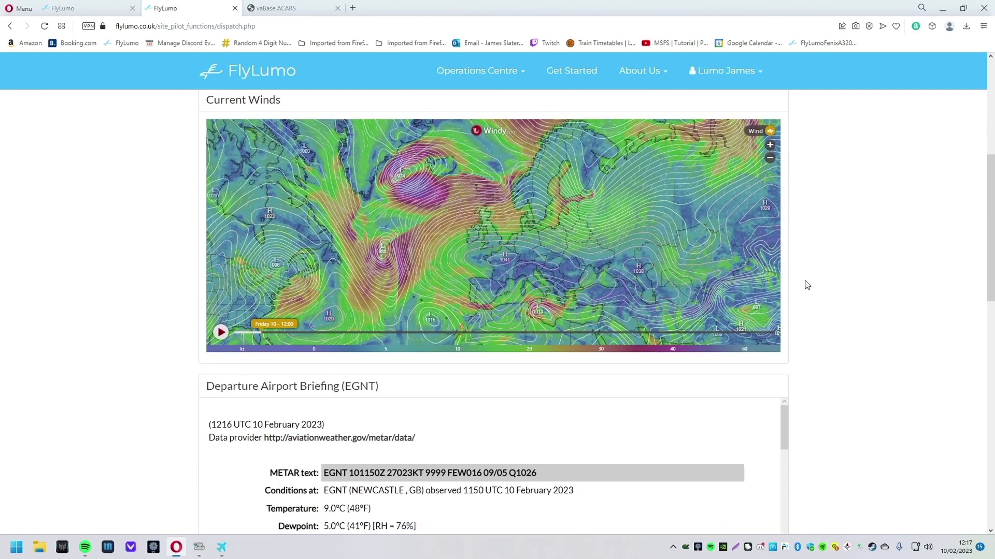
drag(524, 243, 539, 204)
scroll(512, 236, up, 3)
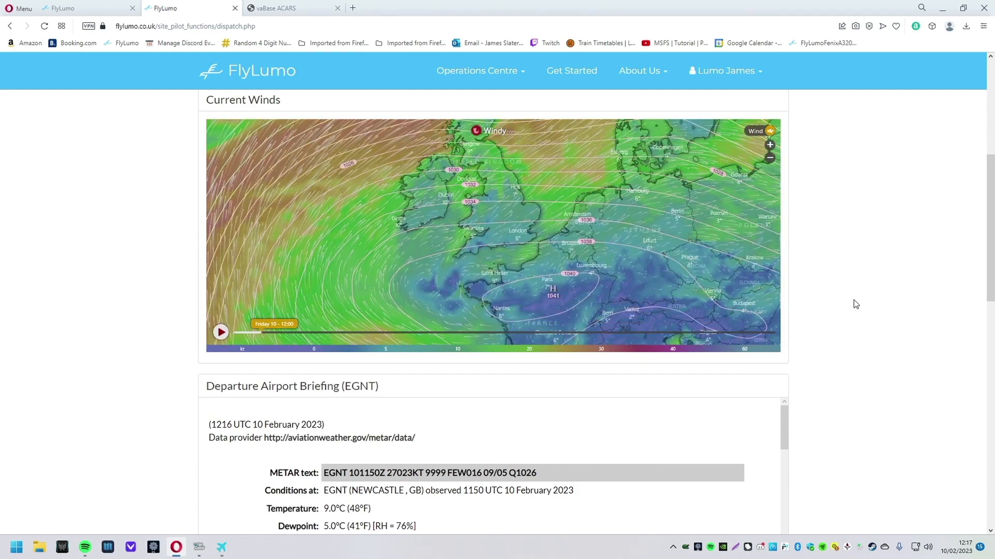
scroll(839, 277, down, 5)
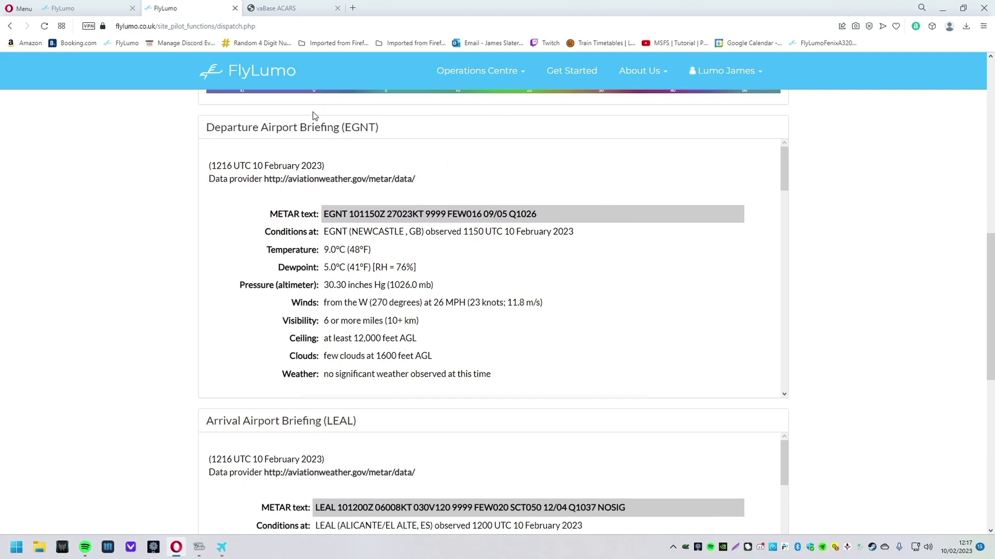
drag(235, 126, 430, 133)
click(448, 181)
scroll(471, 240, down, 1)
drag(269, 161, 432, 256)
click(433, 261)
scroll(428, 260, down, 10)
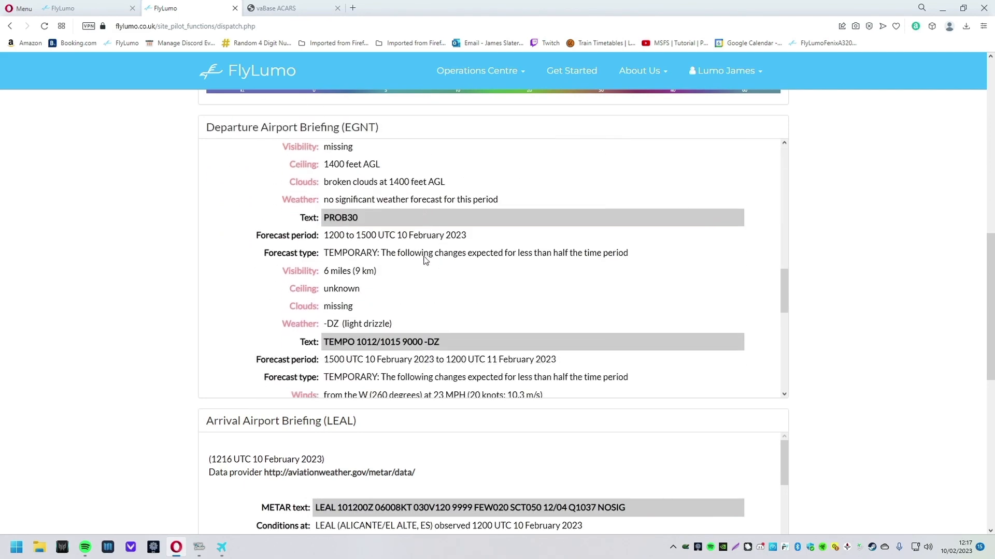
scroll(414, 259, down, 1)
drag(290, 211, 551, 311)
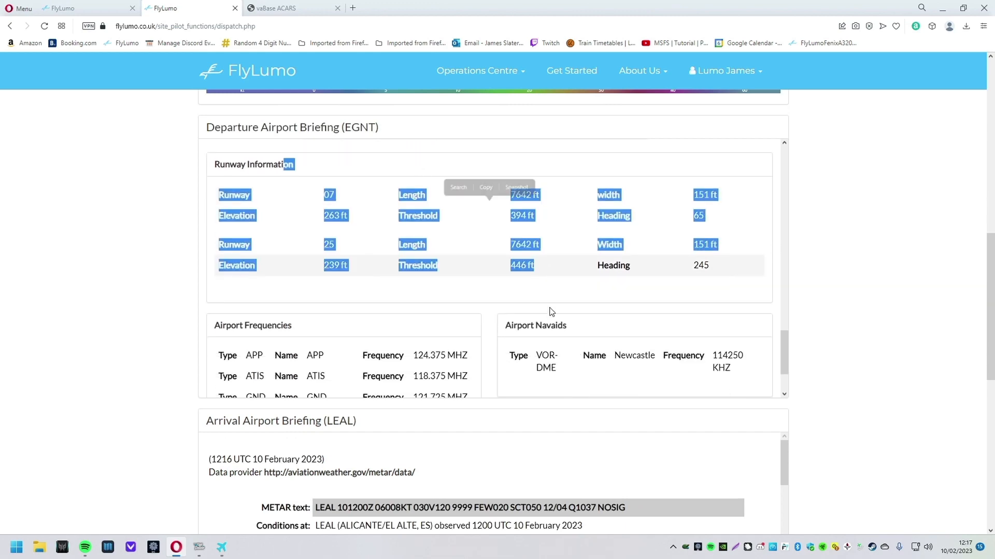
scroll(549, 310, down, 2)
click(600, 350)
scroll(837, 331, down, 5)
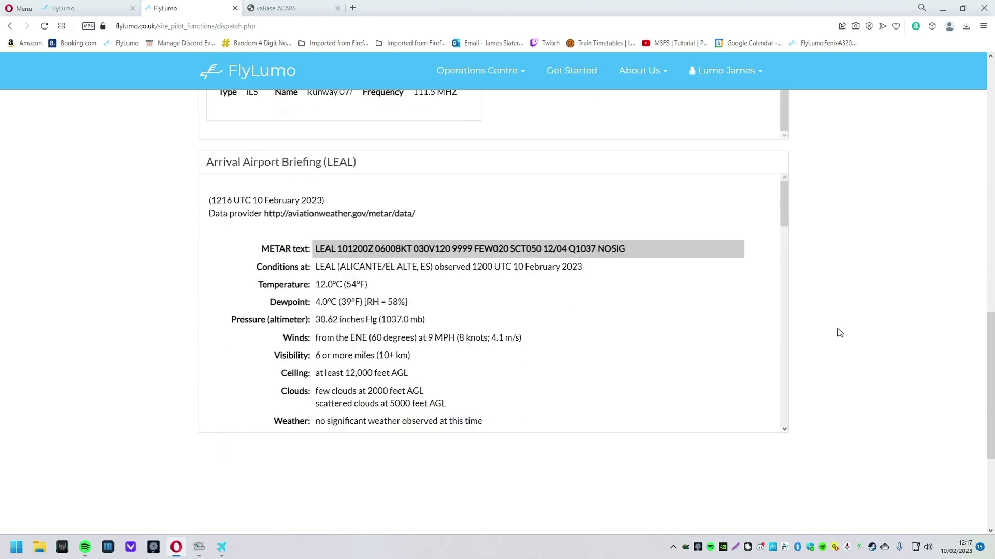
scroll(452, 265, down, 10)
scroll(884, 340, down, 3)
scroll(886, 342, up, 7)
scroll(885, 342, up, 12)
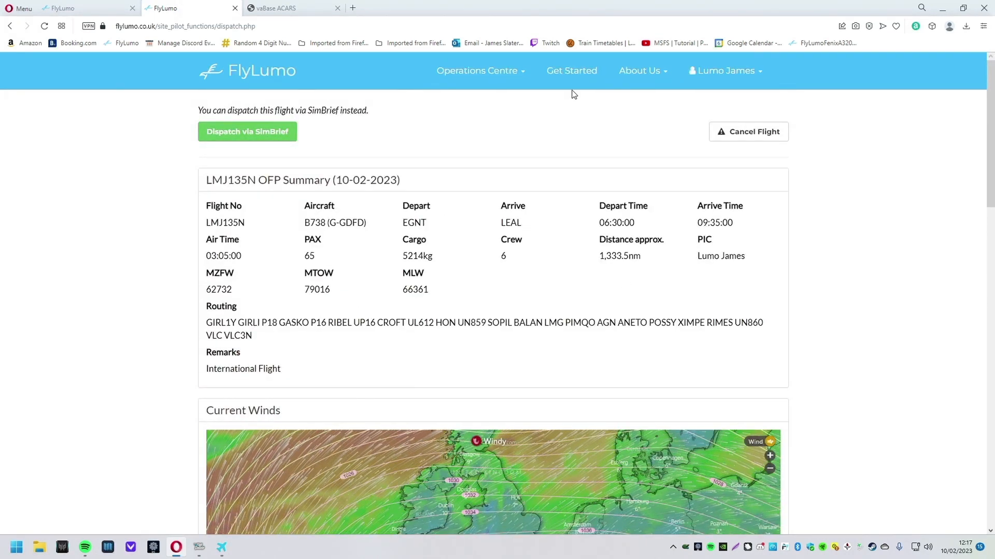
Step: Confirm LMJ135N under Dispatched Flights on the homepage, then minimise Opera and move the tracker aside
click(261, 79)
scroll(339, 141, down, 12)
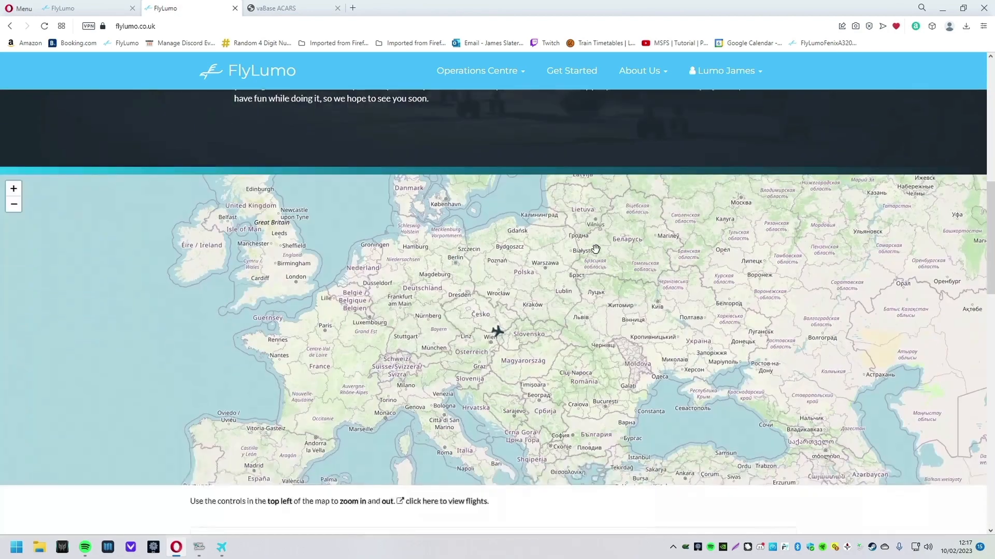
scroll(595, 248, down, 1)
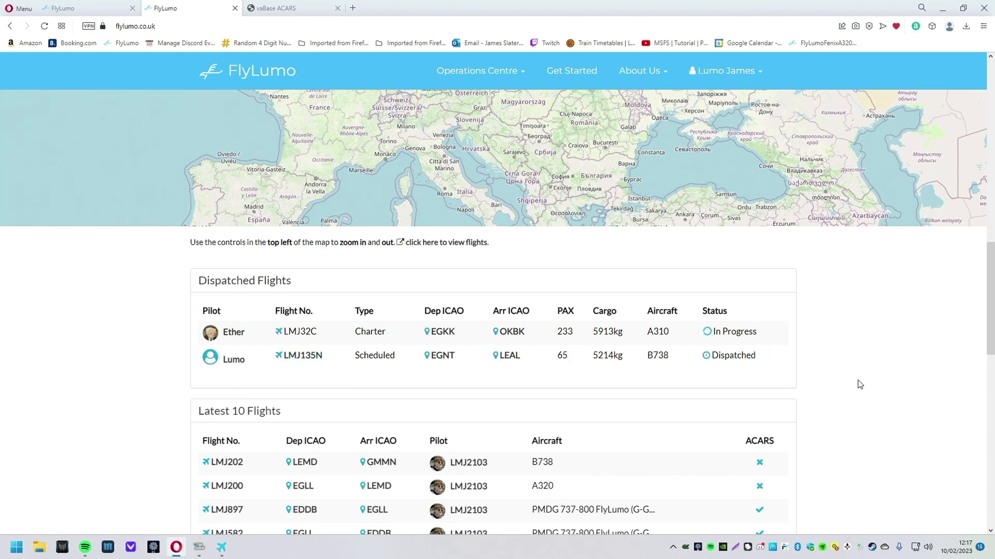
click(943, 9)
drag(589, 147, 673, 164)
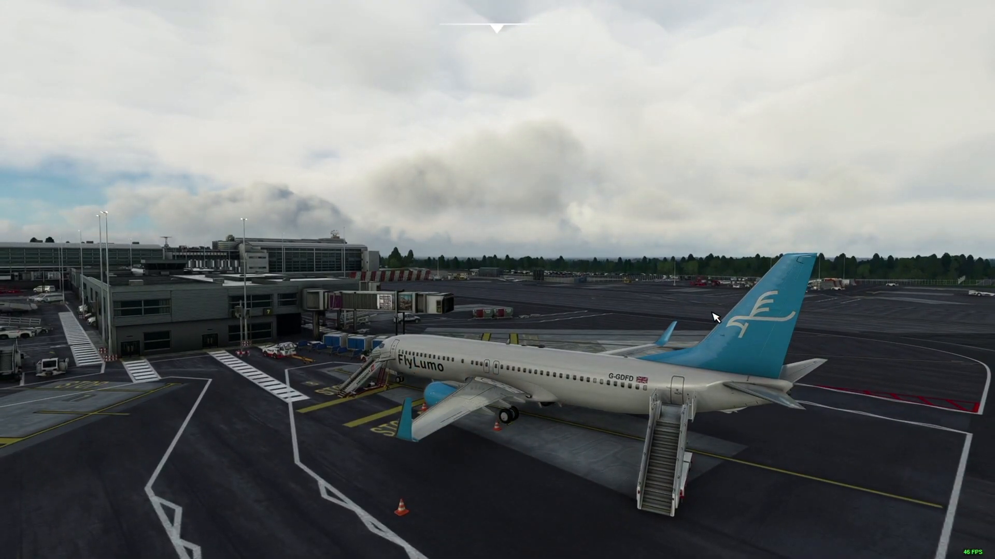
Step: Drag the Flight Tracking System window from the screen edge back to the centre
drag(994, 114, 619, 81)
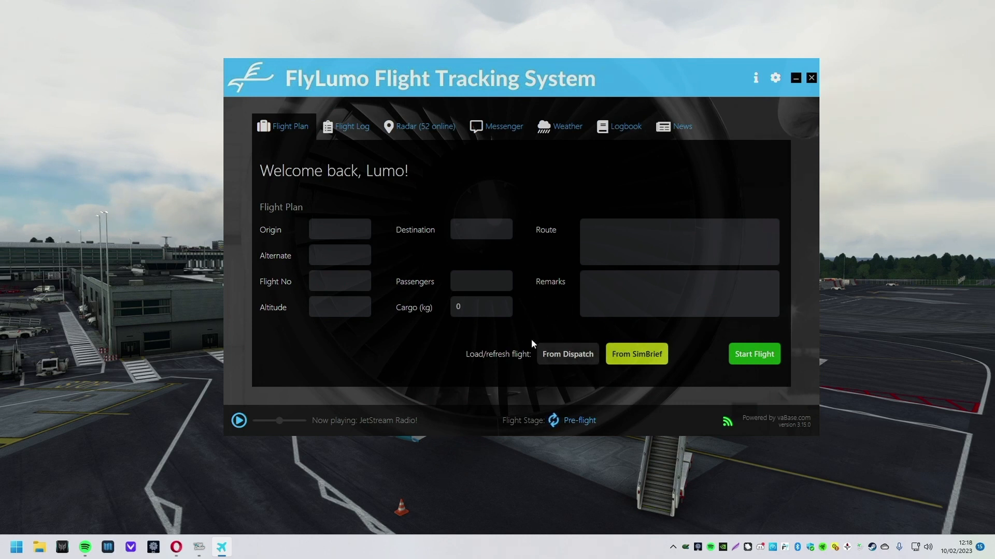
Step: Load the dispatched LMJ135N plan at altitude 36000, start, decline the fuel warning, and minimise
click(559, 357)
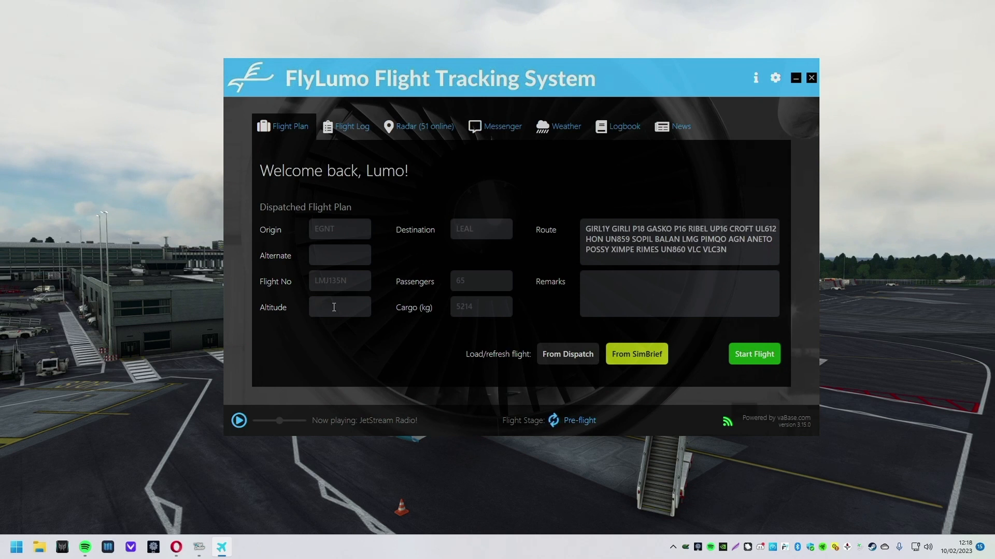
text(36000)
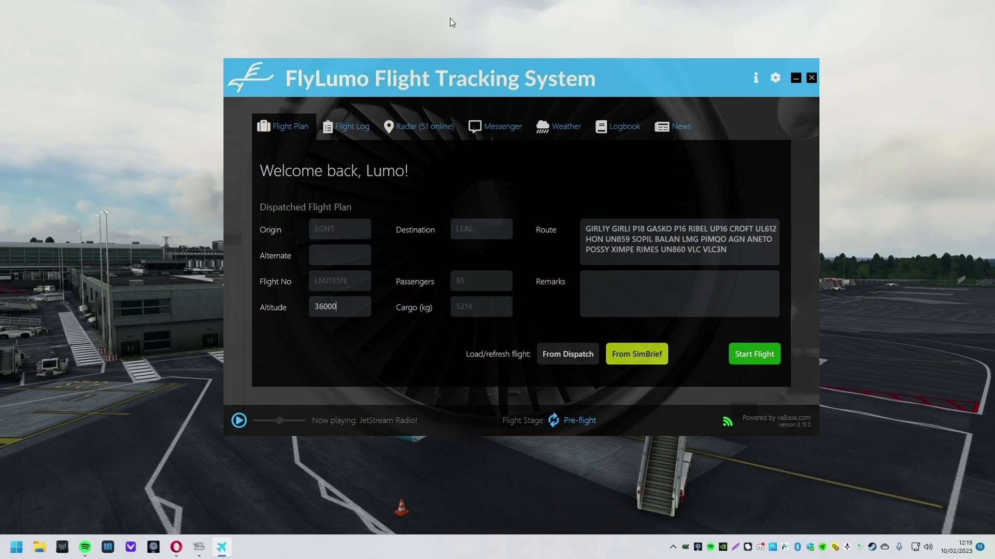
click(757, 356)
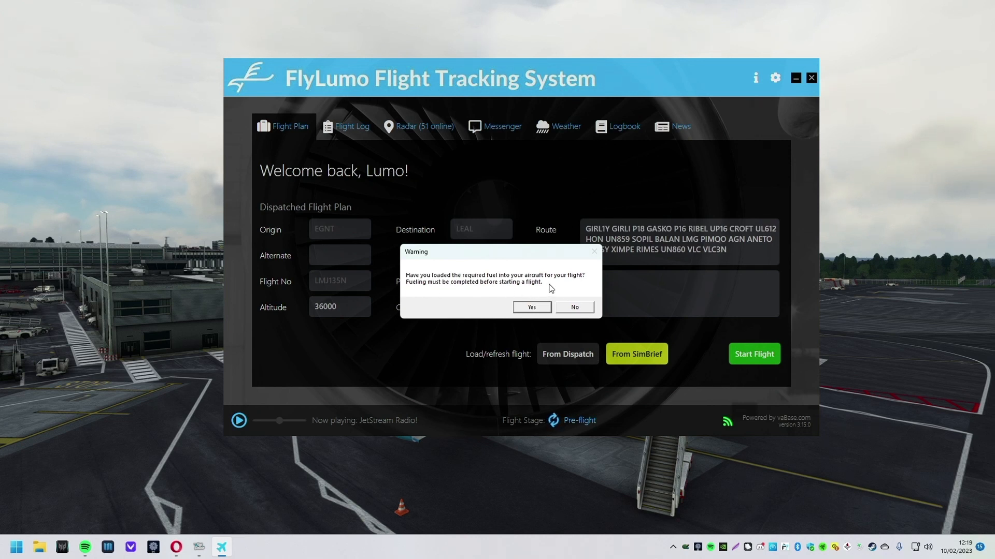
click(575, 308)
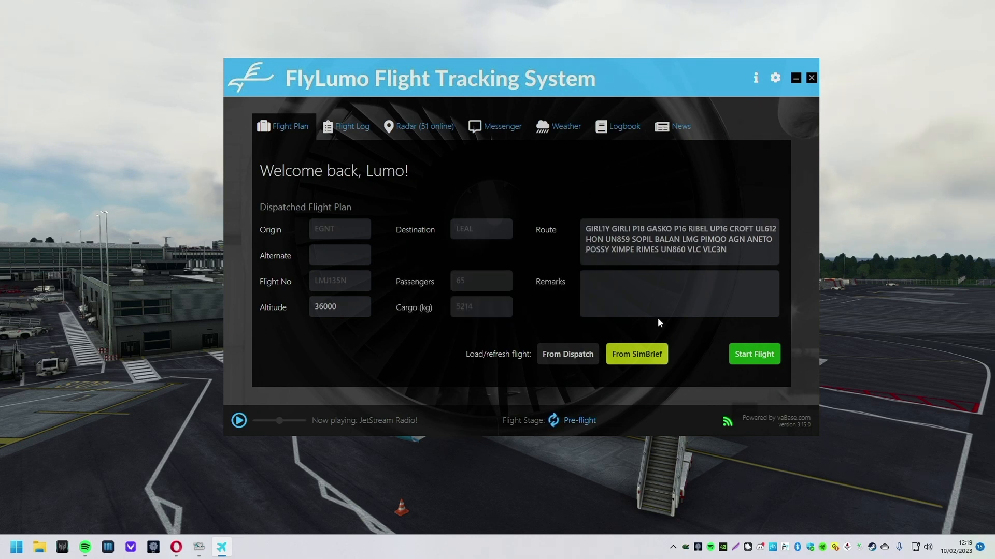
click(796, 79)
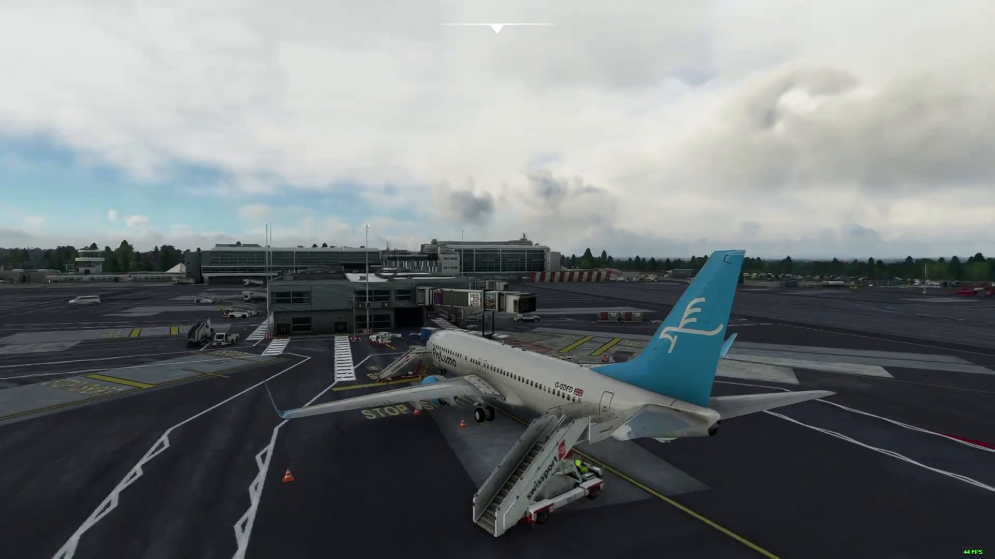
Step: Move into the cockpit and open the CDU's MENU > FS ACTIONS > FUEL page
mouse_move(595, 366)
mouse_down()
mouse_move(486, 366)
mouse_move(487, 347)
mouse_move(477, 355)
mouse_up()
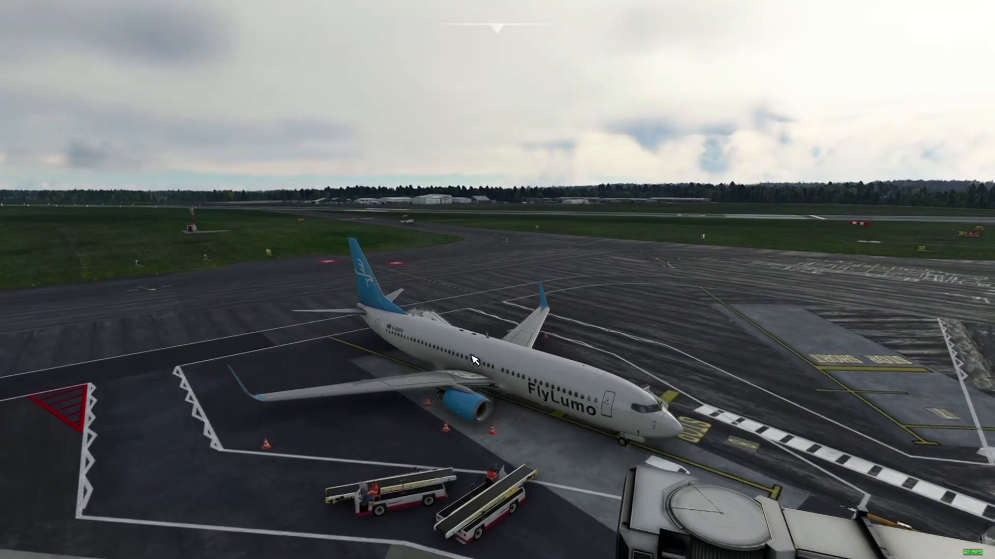
drag(745, 399, 774, 399)
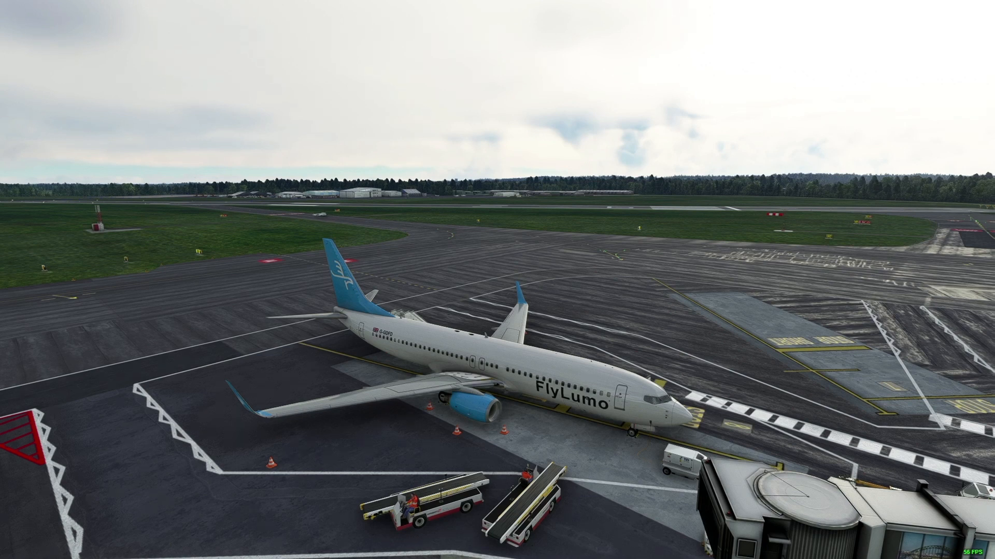
key(End)
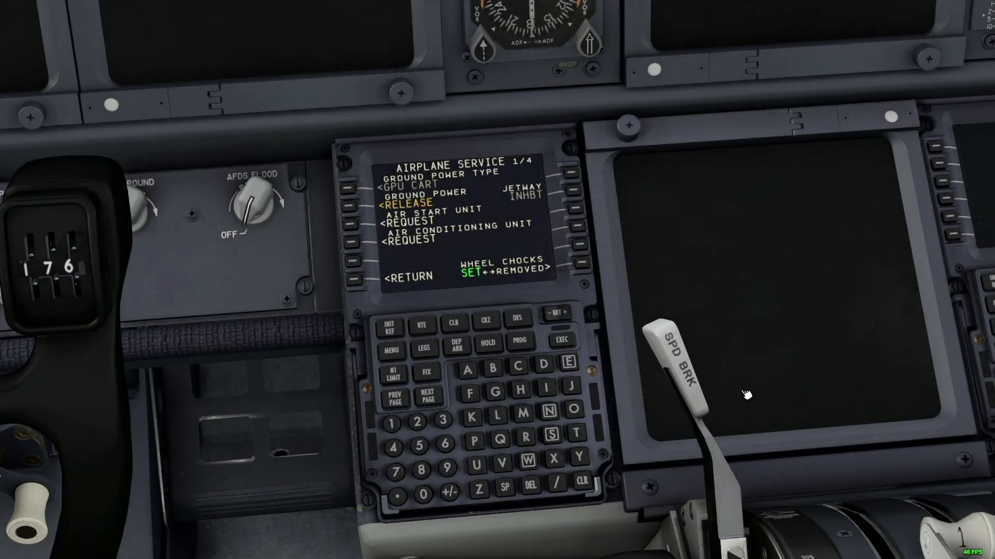
scroll(738, 257, down, 2)
scroll(739, 257, down, 6)
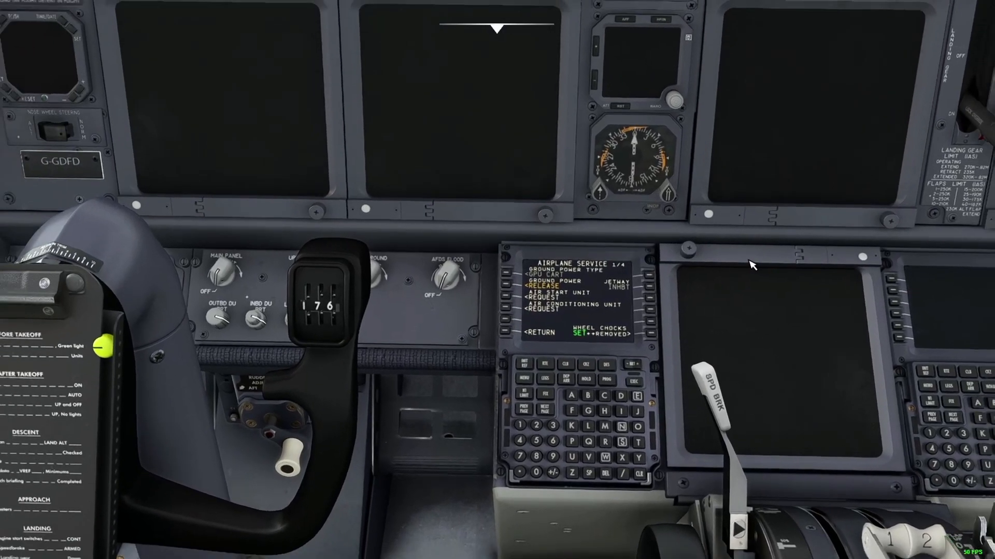
scroll(750, 261, down, 5)
right_click(749, 260)
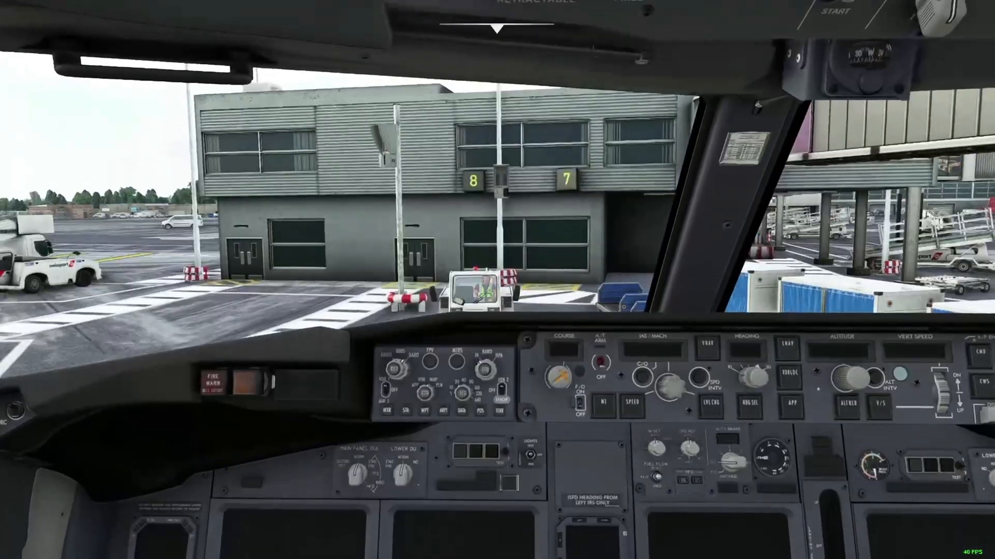
scroll(745, 344, up, 6)
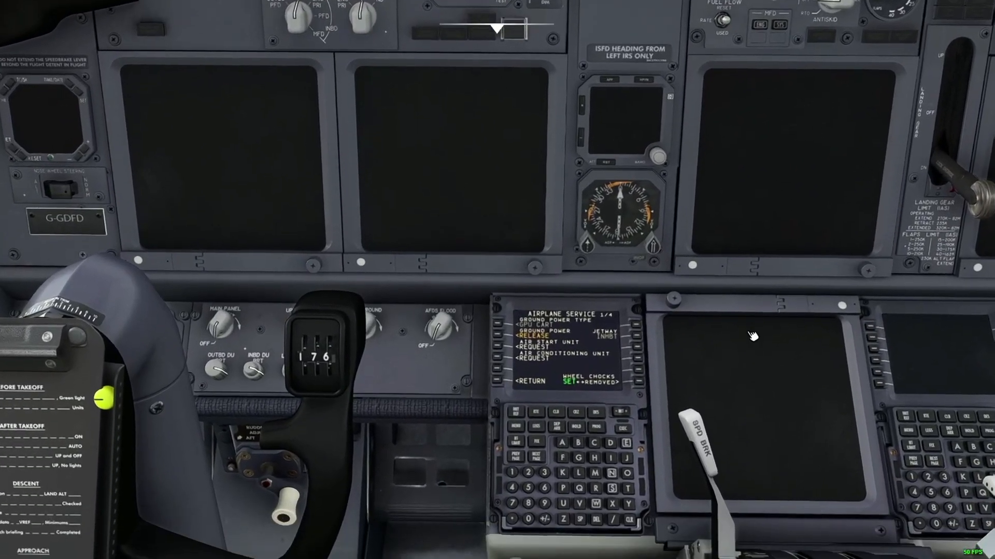
scroll(752, 336, up, 3)
right_click(753, 336)
click(523, 406)
click(677, 333)
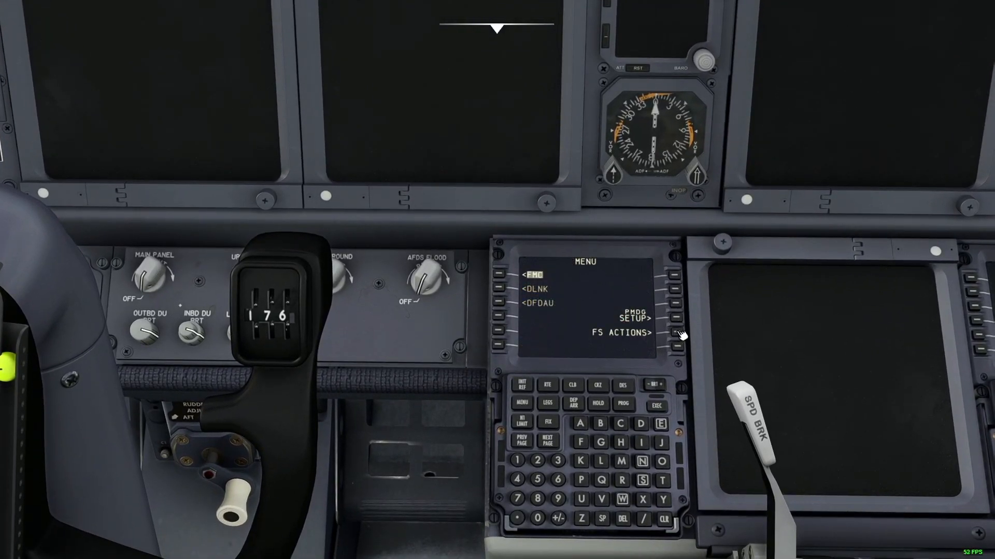
click(505, 275)
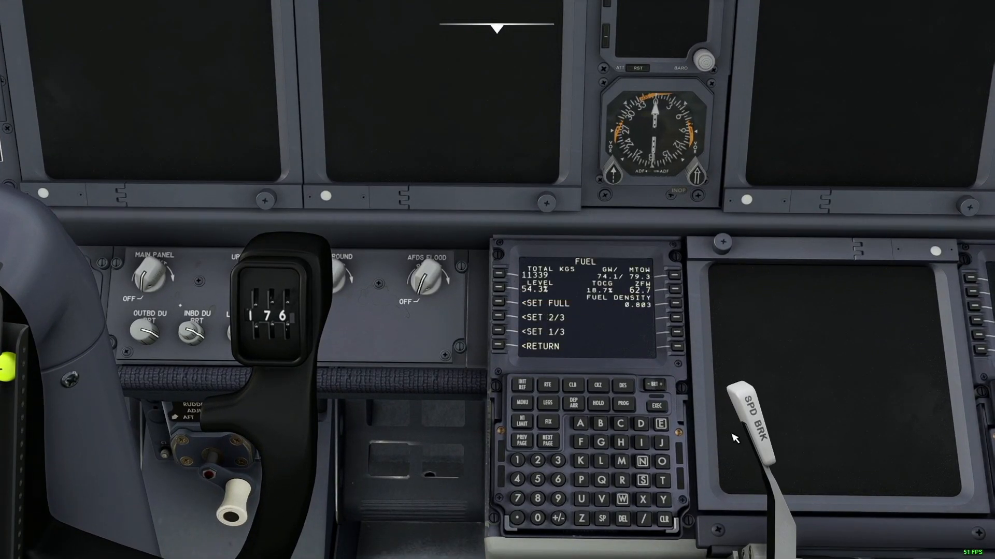
Step: Load 10000 kg total fuel via the TOTAL KGS key and bring up the tracking window
click(519, 461)
click(539, 518)
click(539, 518)
click(539, 518)
click(498, 273)
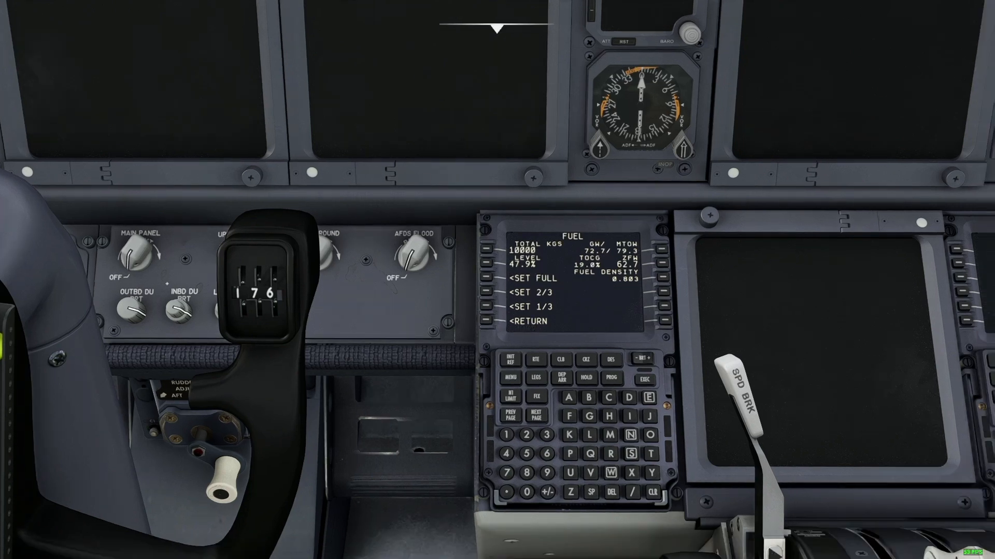
key(alt+Tab)
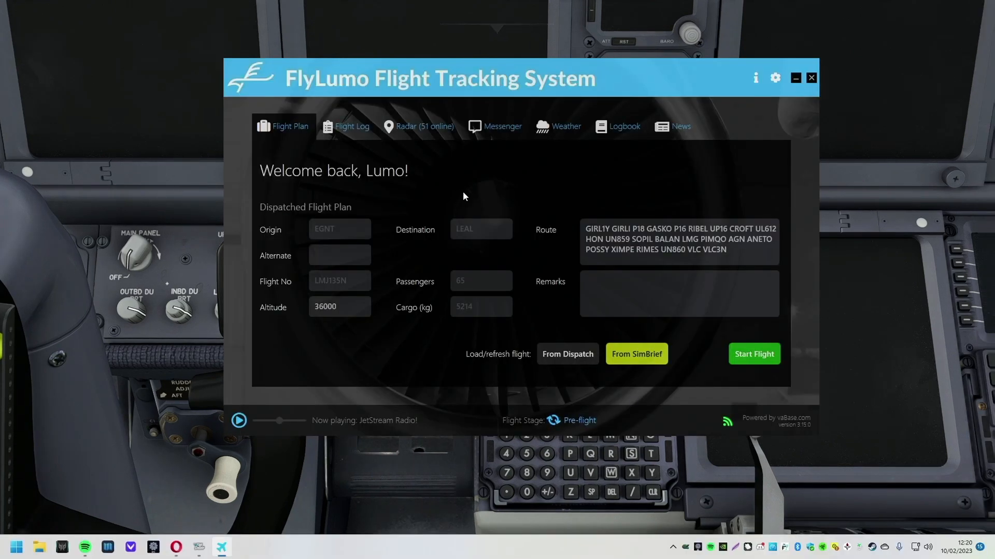
Step: Start LMJ135N confirming fuel is loaded so it reaches Boarding, then minimise ACARS
click(763, 358)
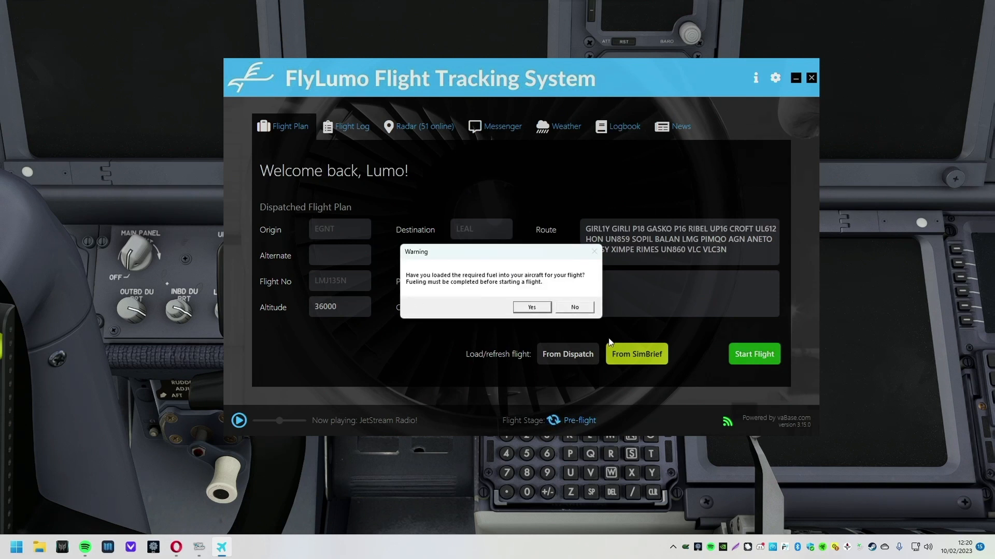
click(531, 308)
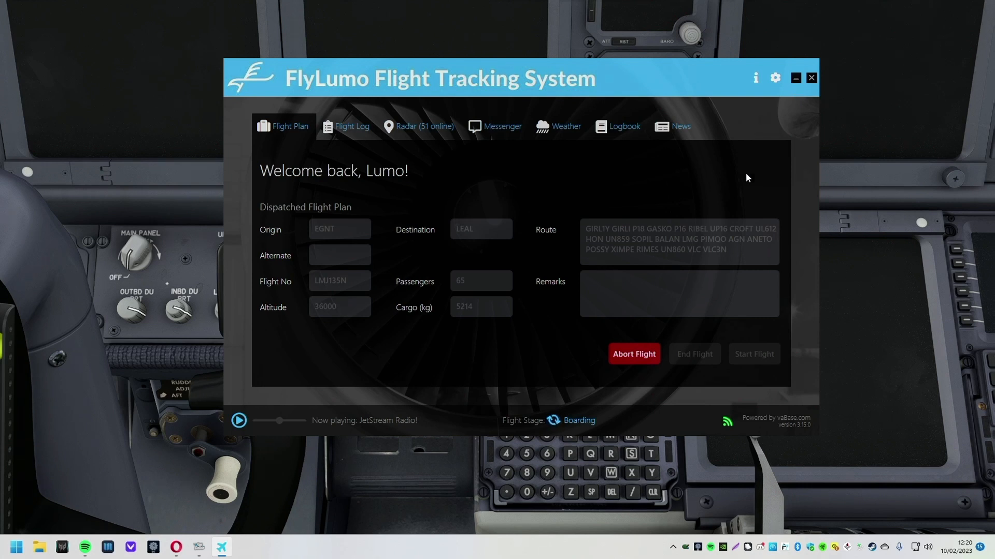
click(794, 79)
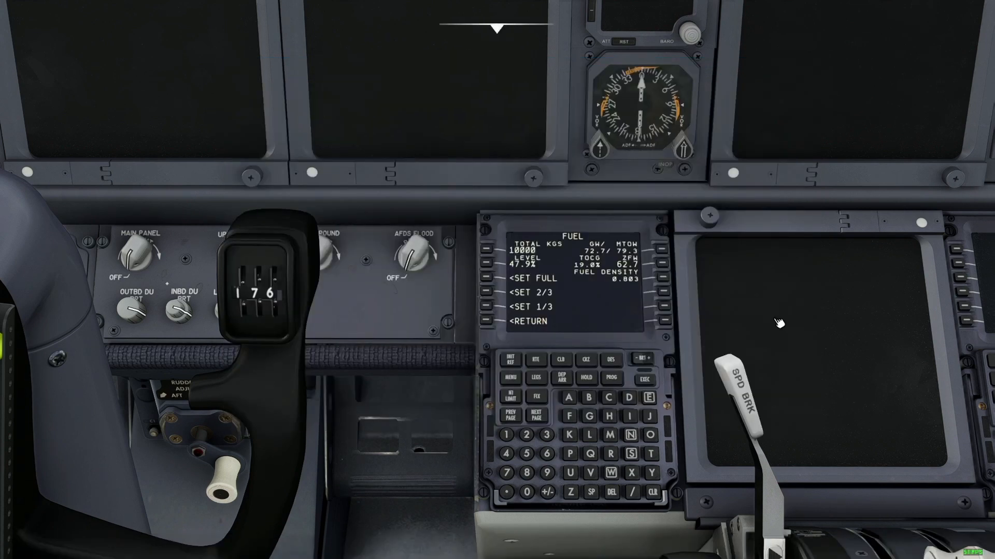
Step: Switch from the cockpit to a head-on outside view of B738 G-GDFD at its stand
key(ctrl+space)
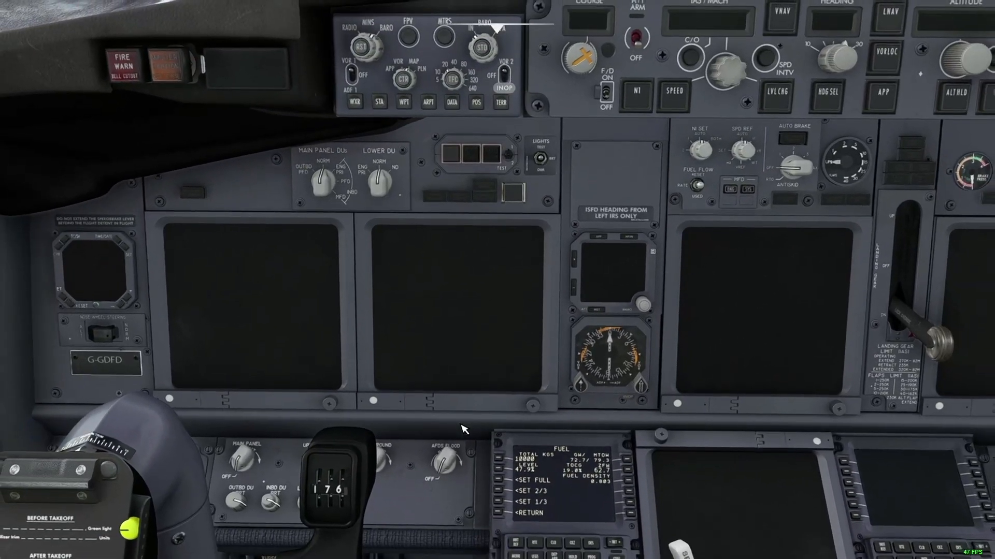
key(End)
drag(463, 430, 388, 461)
scroll(875, 460, down, 3)
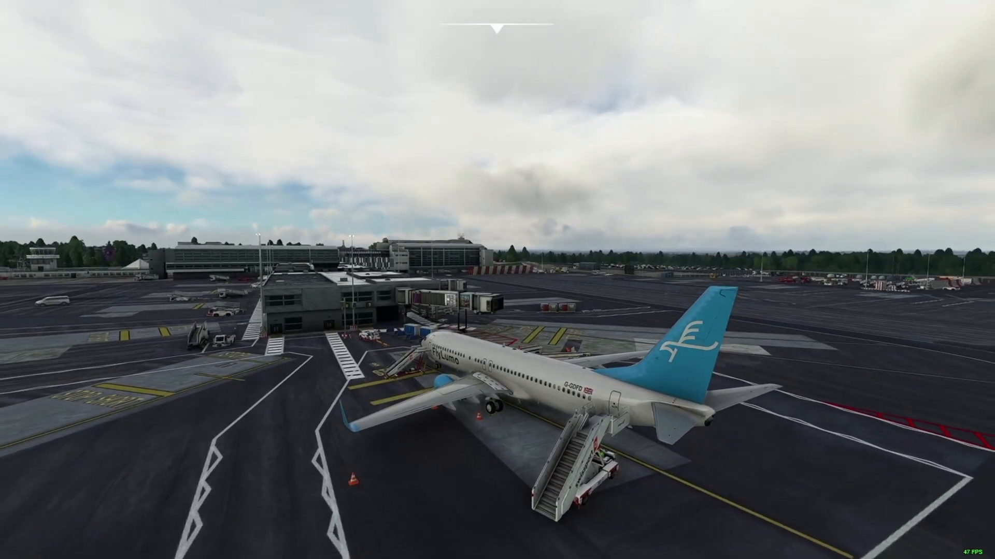
Step: Show LMJ135N's live-map details, checking its EGNT–LEAL route, altitude and progress
key(alt+Tab)
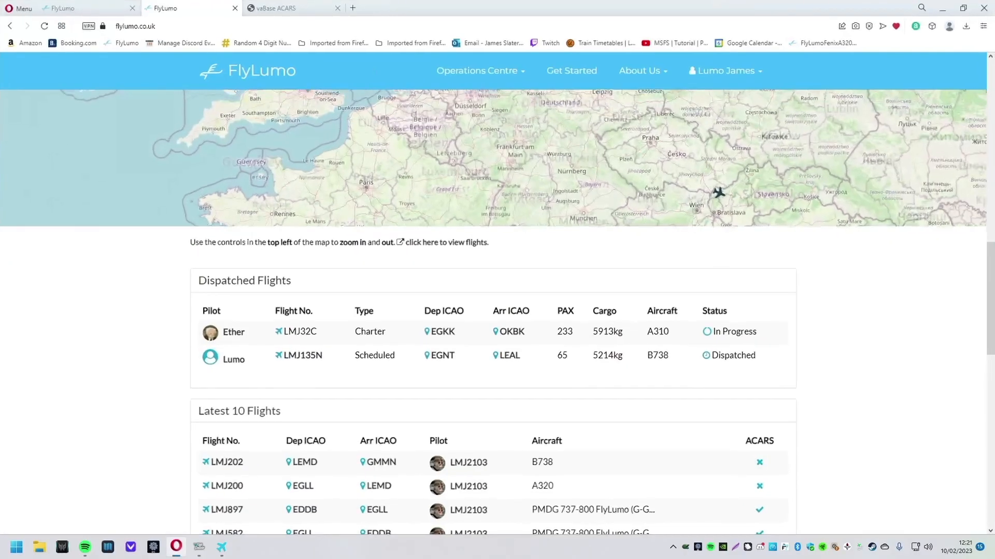
scroll(904, 363, up, 4)
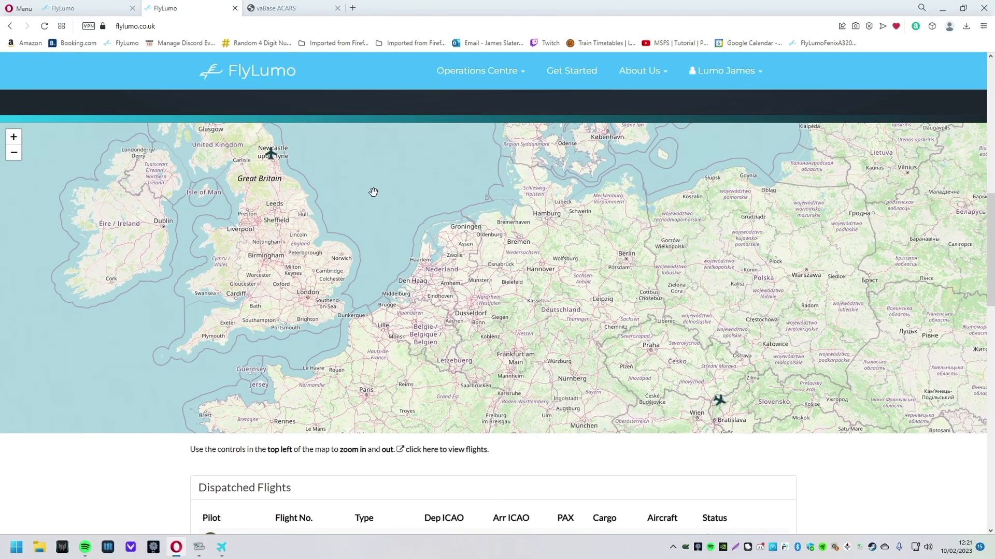
click(274, 158)
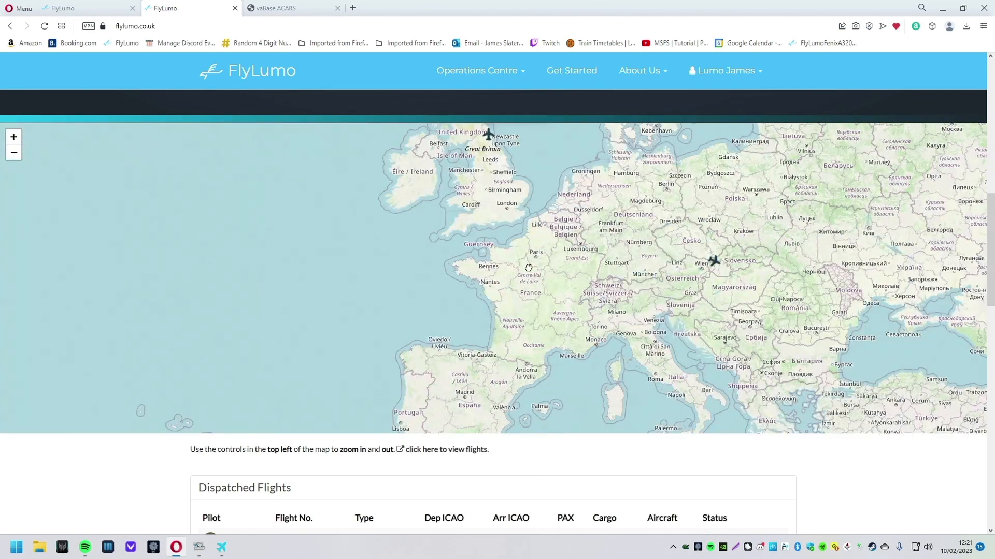
scroll(637, 294, up, 1)
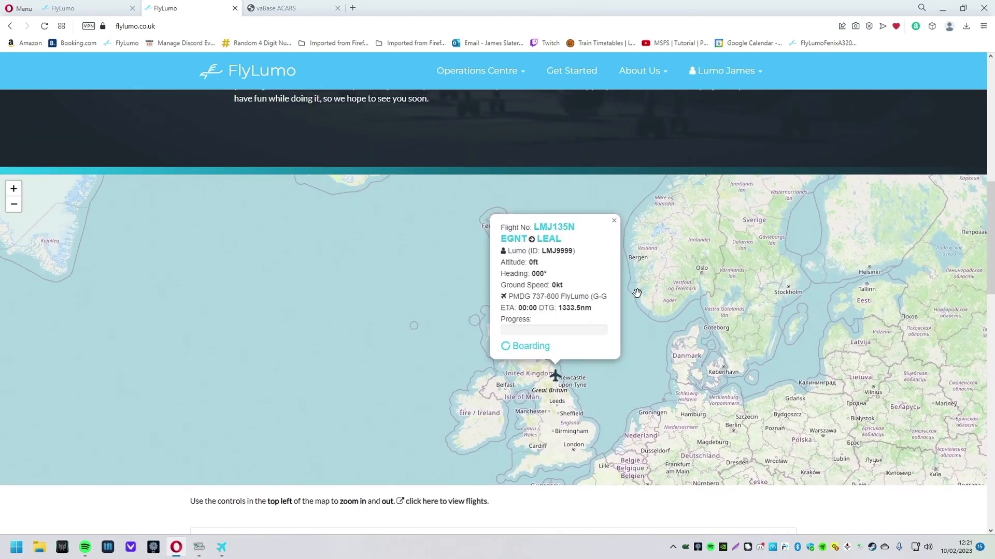
drag(509, 251, 542, 252)
click(534, 252)
double_click(510, 238)
double_click(548, 238)
click(549, 239)
drag(528, 262, 590, 318)
click(590, 318)
Step: Reload until LMJ135N changes from Dispatched to In Progress, then open Operations Centre > Live Flights
scroll(657, 454, down, 1)
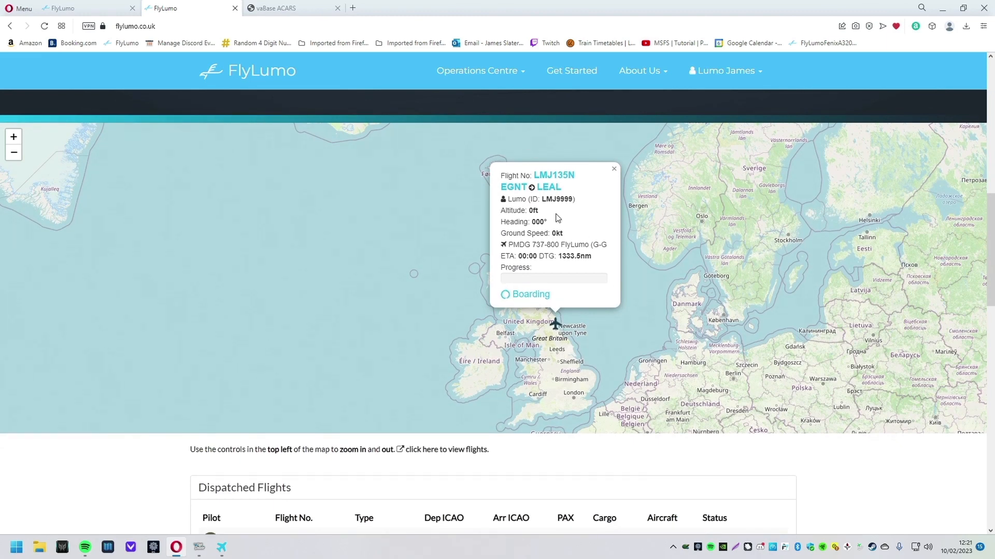
scroll(624, 498, down, 5)
drag(761, 303, 694, 304)
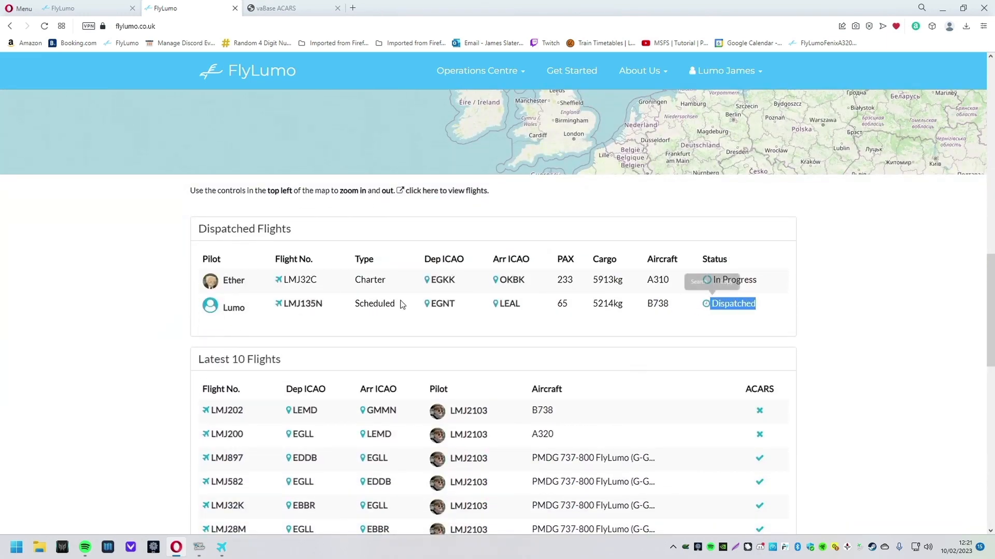
click(45, 26)
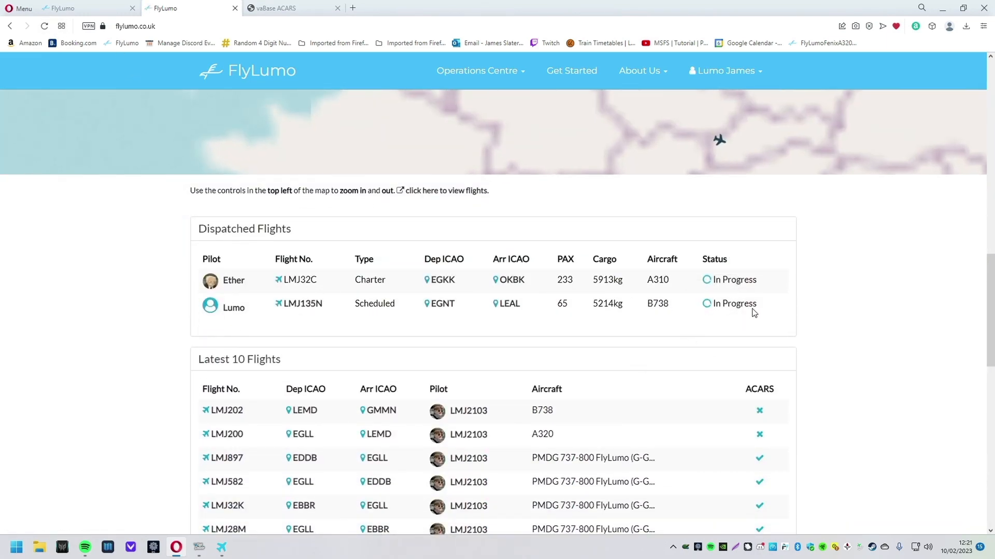
scroll(840, 417, up, 2)
drag(612, 357, 630, 385)
click(520, 357)
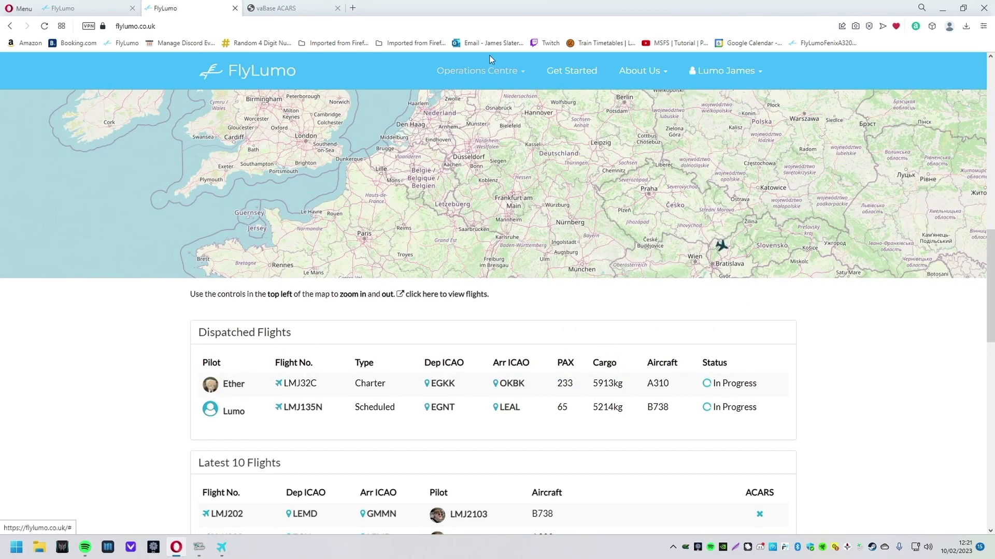
click(479, 70)
click(487, 241)
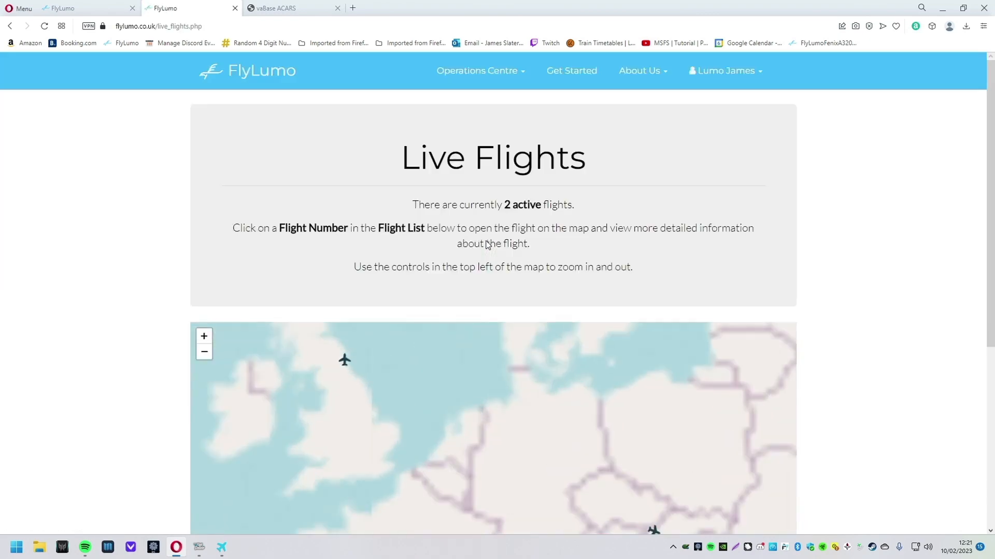
Step: Scroll to the Live Flights list and review the LMJ135N and LMJ32C flight entries
scroll(779, 240, down, 3)
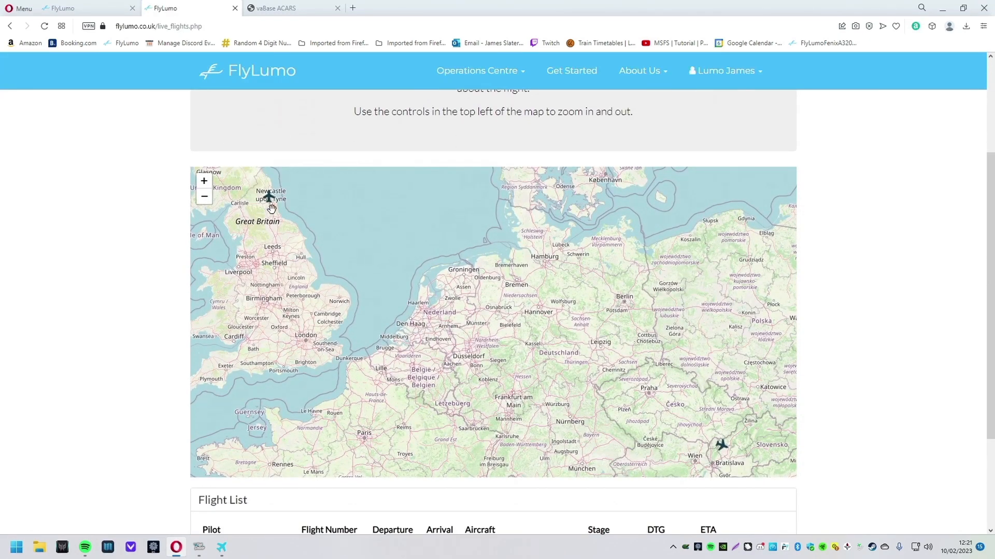
scroll(872, 348, down, 3)
drag(356, 400, 757, 446)
click(787, 445)
drag(428, 436, 704, 444)
click(720, 434)
drag(389, 402, 781, 413)
click(823, 408)
Step: Display LMJ135N's EGNT–LEAL route and Boarding details on the map, then minimize the browser
scroll(821, 383, up, 3)
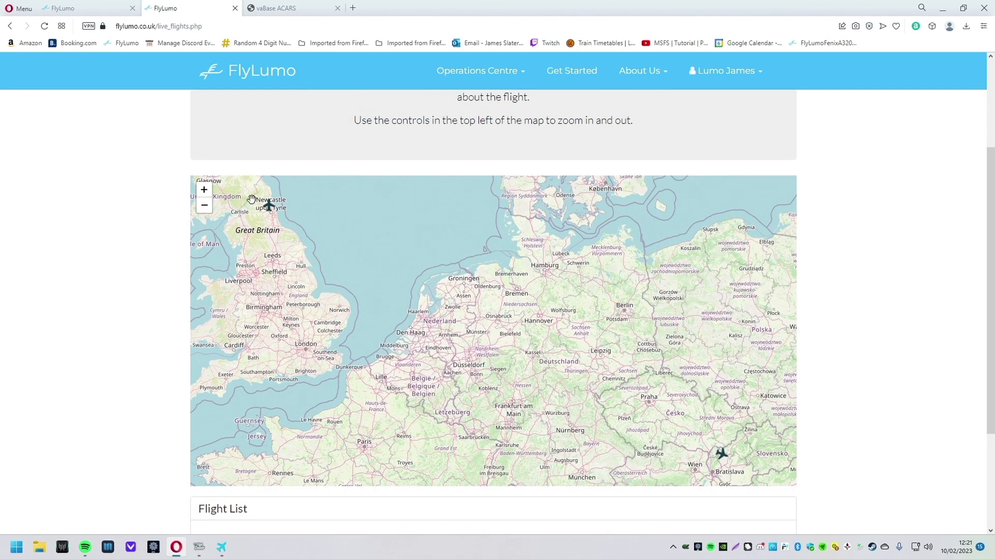
click(268, 205)
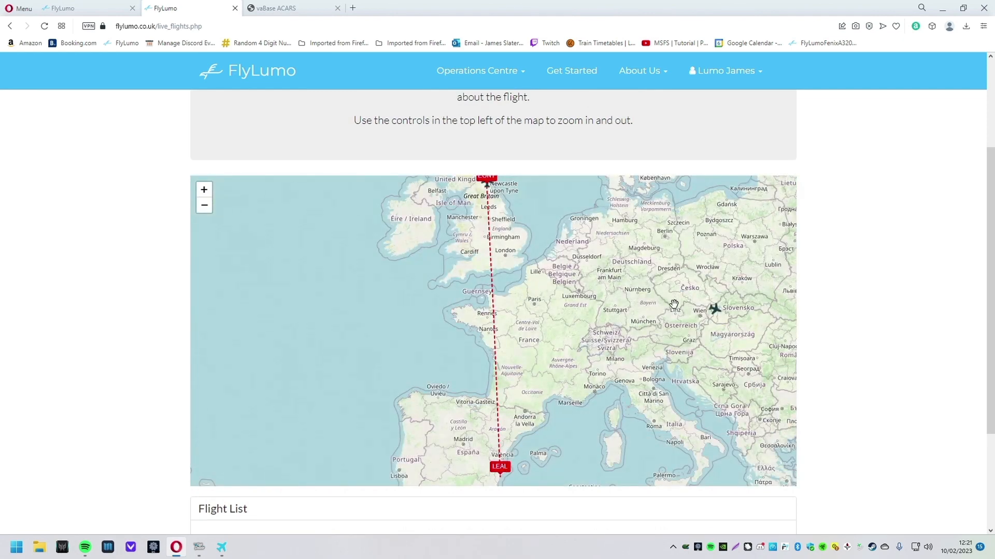
scroll(843, 321, up, 3)
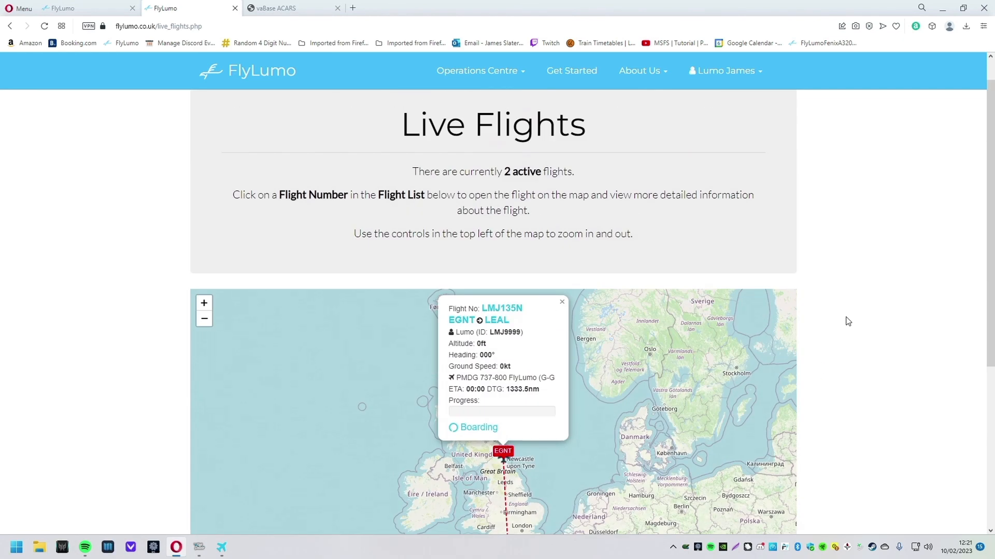
click(944, 8)
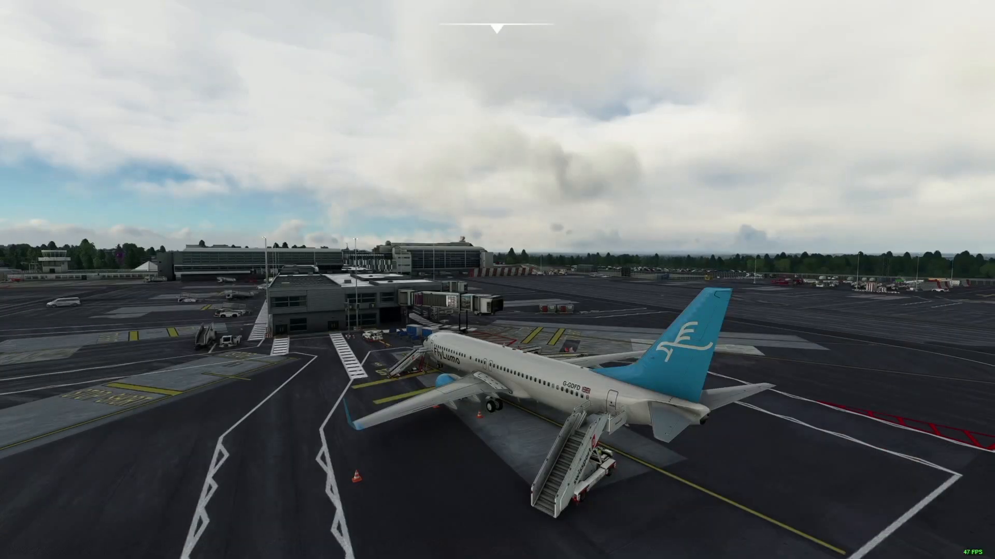
Step: Orbit the external camera to the parked 737's nose and bring up the ACARS tracker window
drag(685, 427, 739, 231)
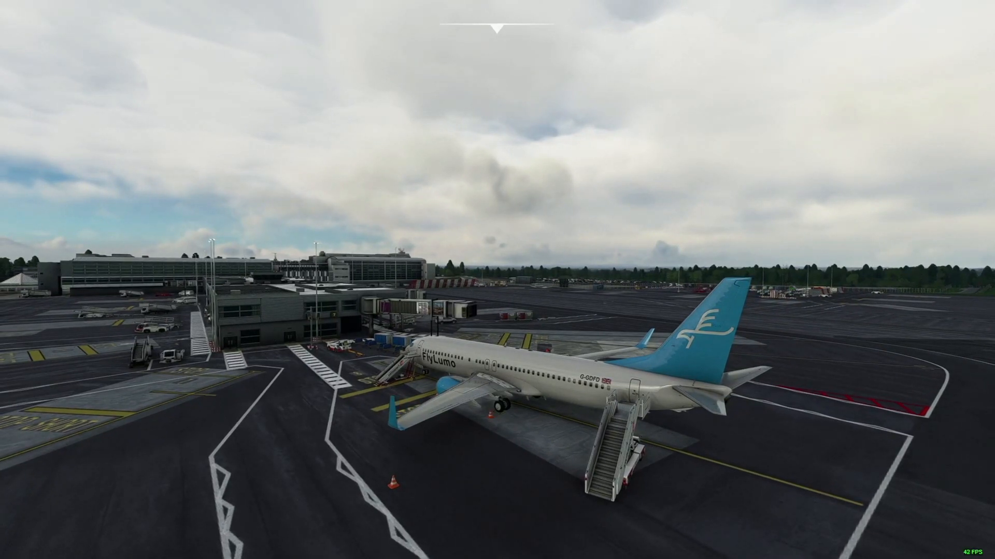
key(alt+Tab)
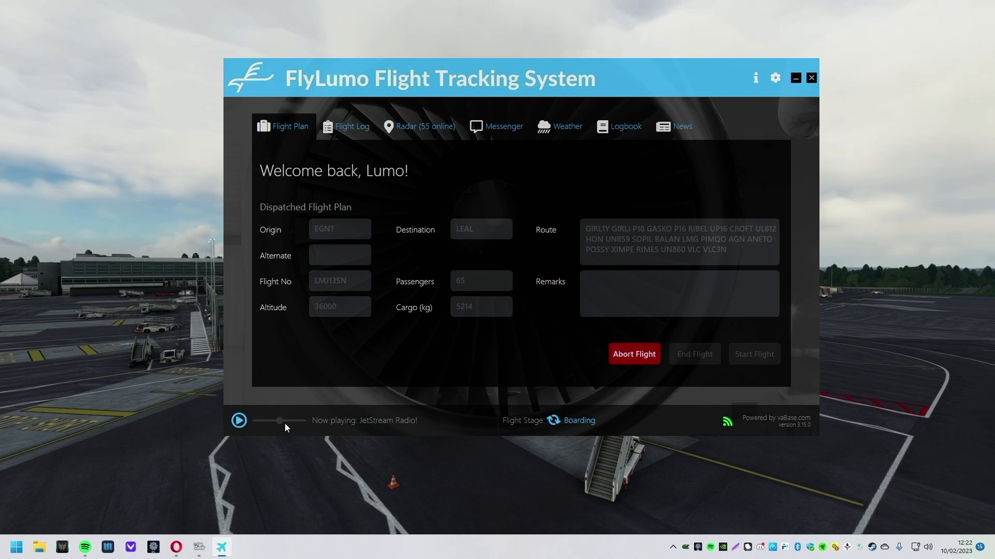
Step: Abort flight LMJ135N in vaBase ACARS, confirming with Yes to clear the flight plan
drag(624, 83, 617, 78)
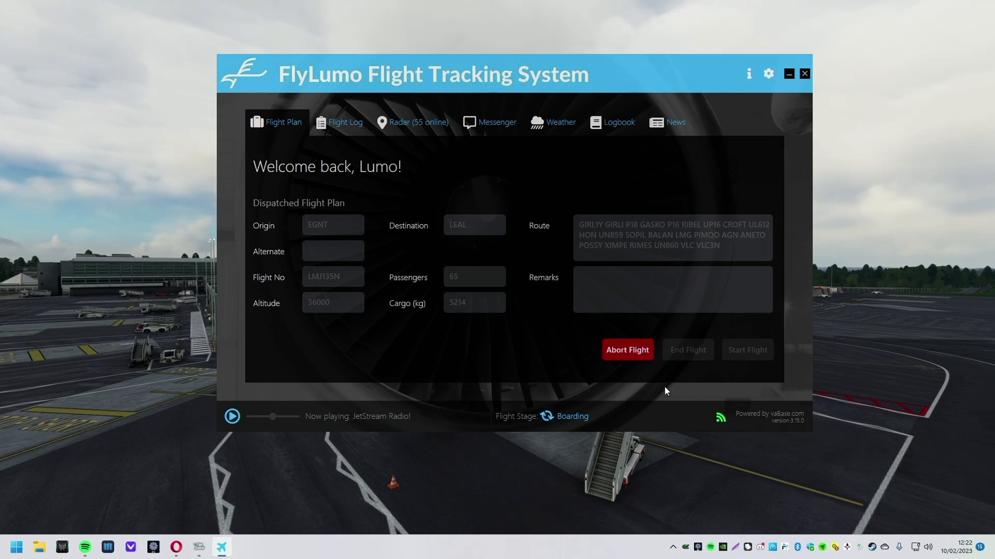
click(632, 350)
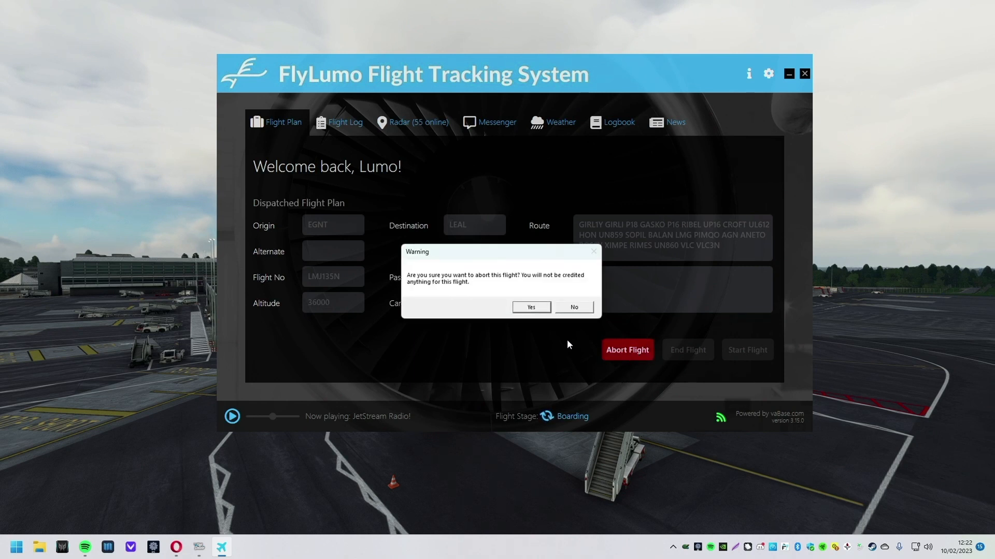
click(533, 309)
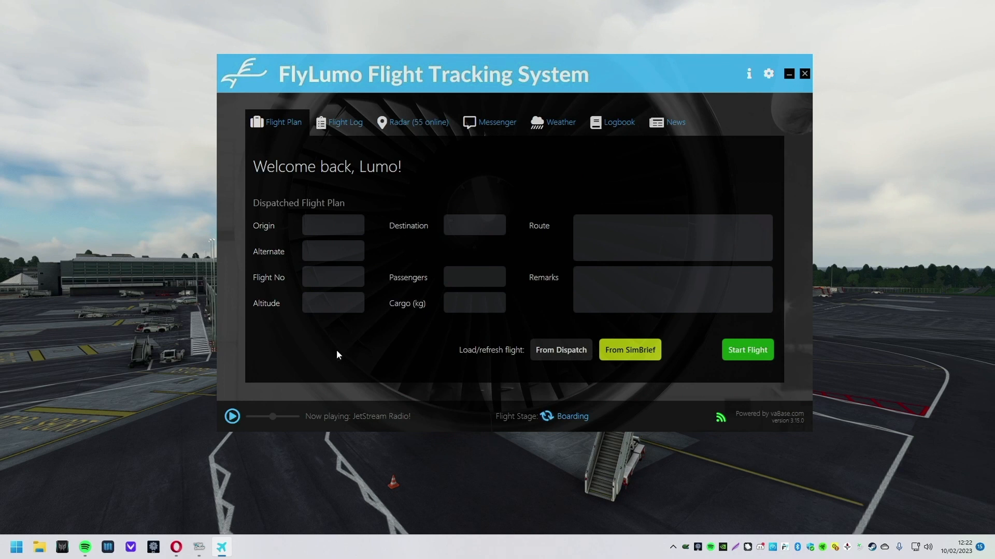